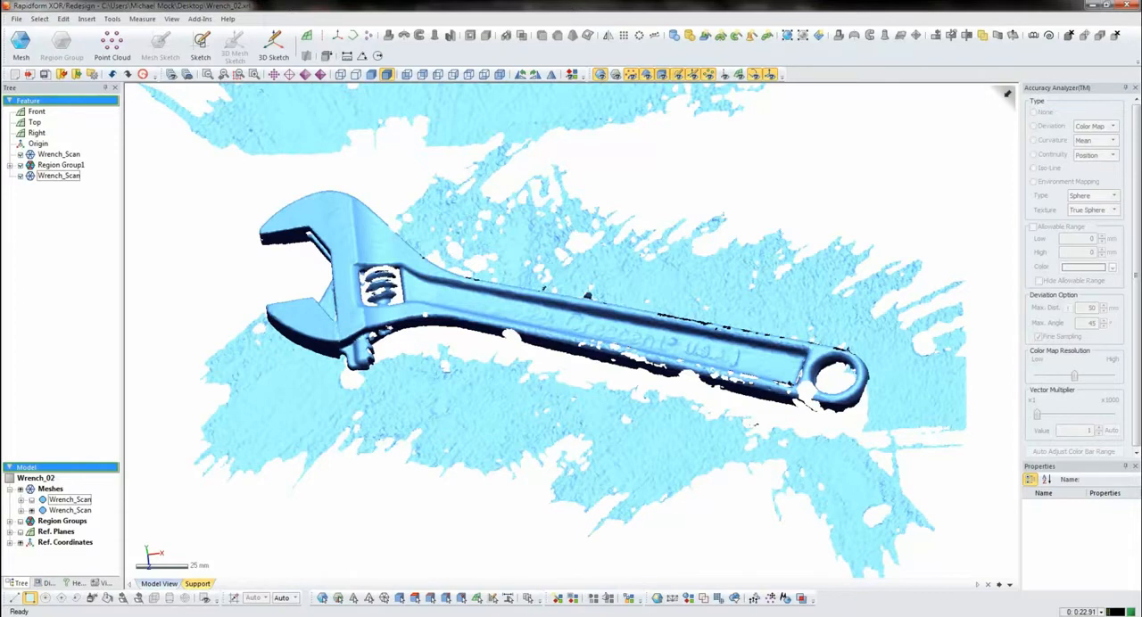
- Examine the scanned wrench mesh and the surrounding background surface from several angles, including the jaw and adjusting screw
mouse_move(570, 330)
right_mouse_down()
mouse_move(602, 299)
mouse_move(847, 317)
mouse_move(892, 343)
mouse_move(602, 303)
right_mouse_up()
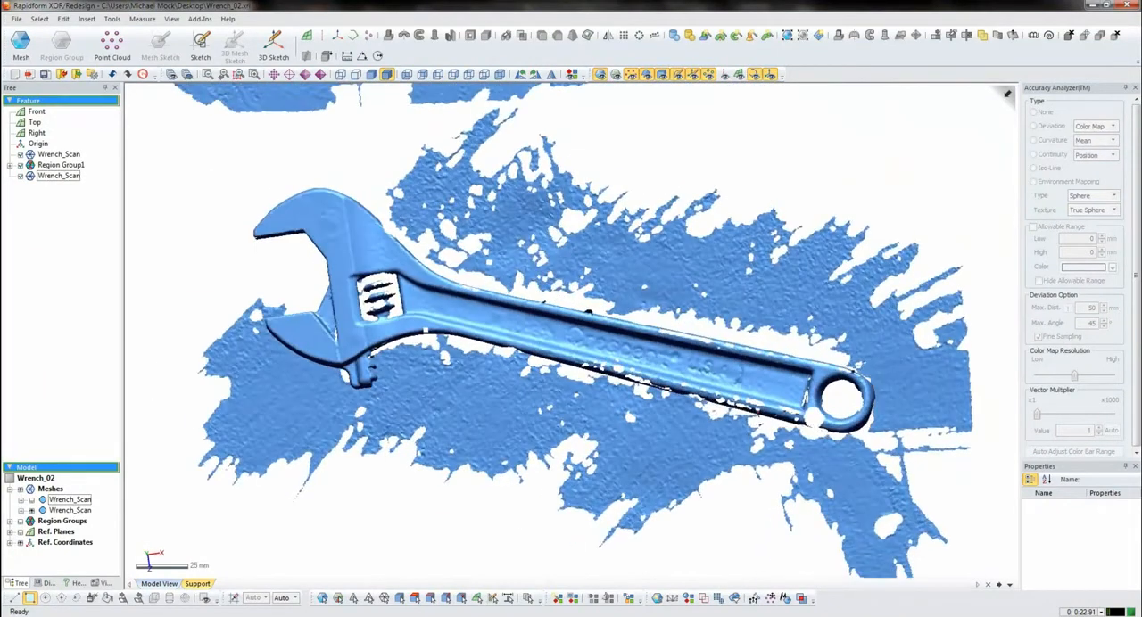
scroll(357, 290, "up", 3)
right_click_drag(535, 313, 620, 227)
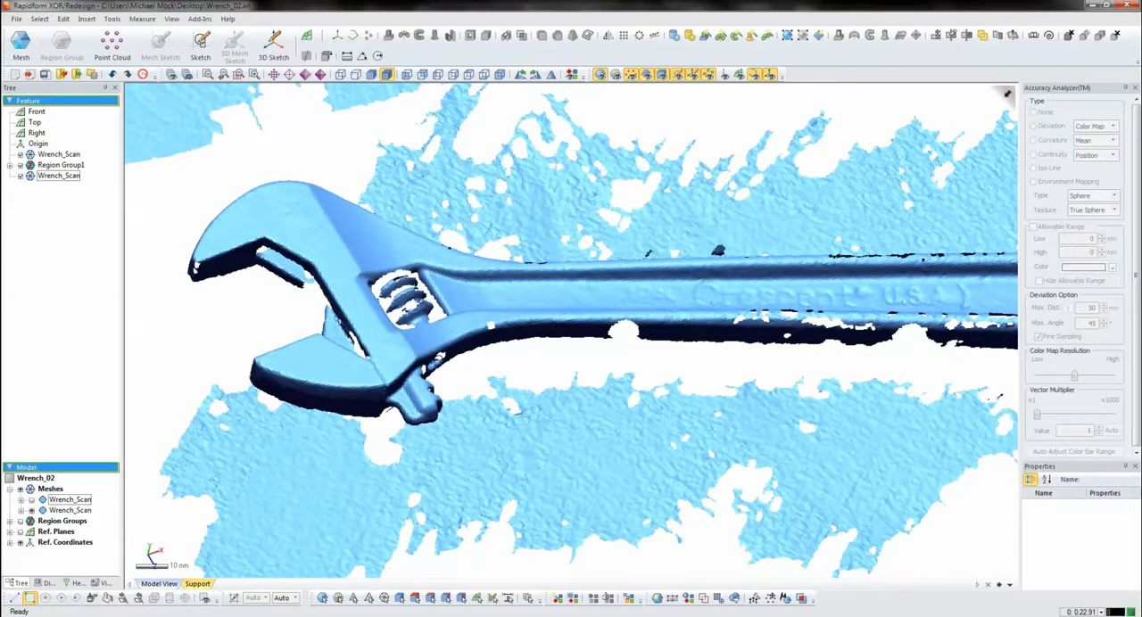
scroll(571, 332, "down", 4)
right_click_drag(571, 332, 553, 366)
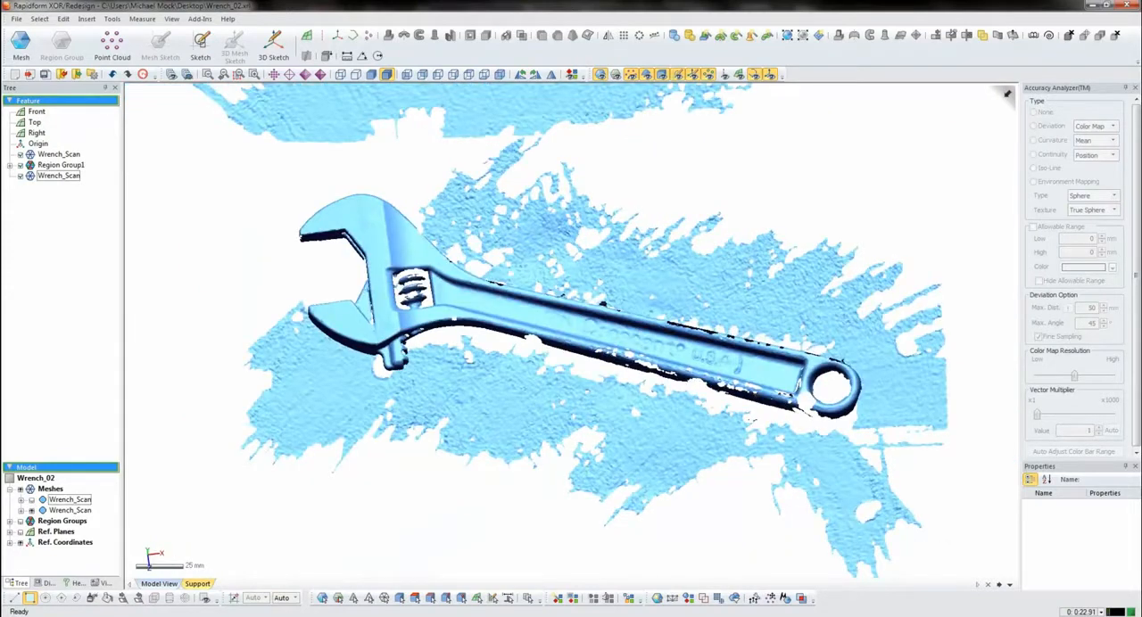
right_click_drag(571, 357, 571, 381)
- In mesh editing, select the wrench and its screw pieces, invert the selection, delete the background surface and accept
left_click(21, 45)
left_click(107, 599)
left_click(499, 311)
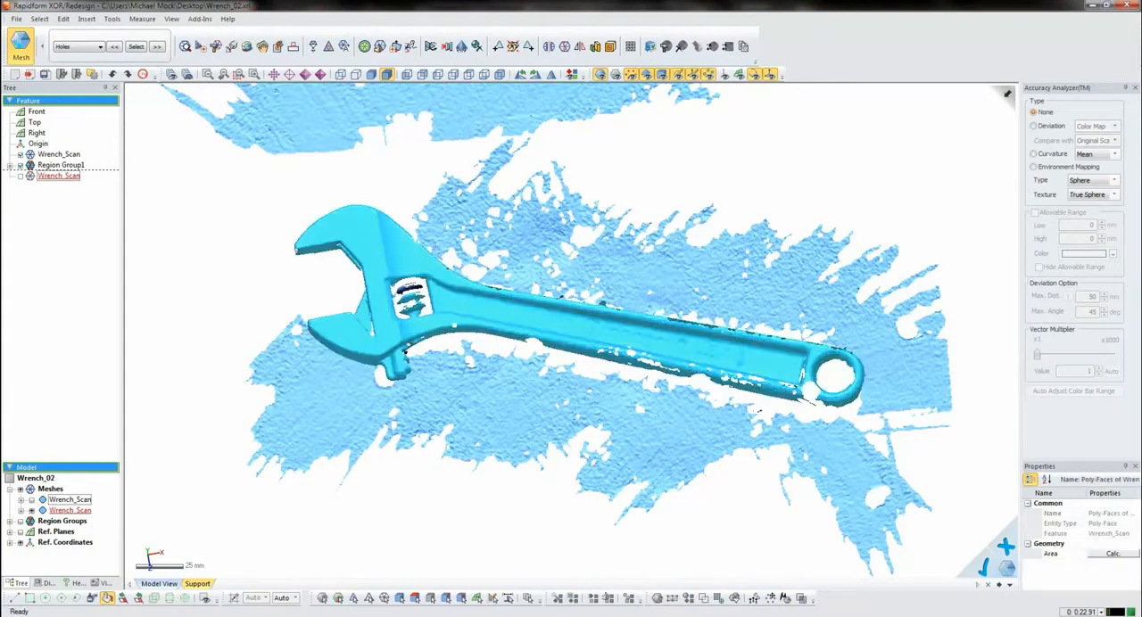
left_click(410, 288, "shift")
key("shift+i")
key("Delete")
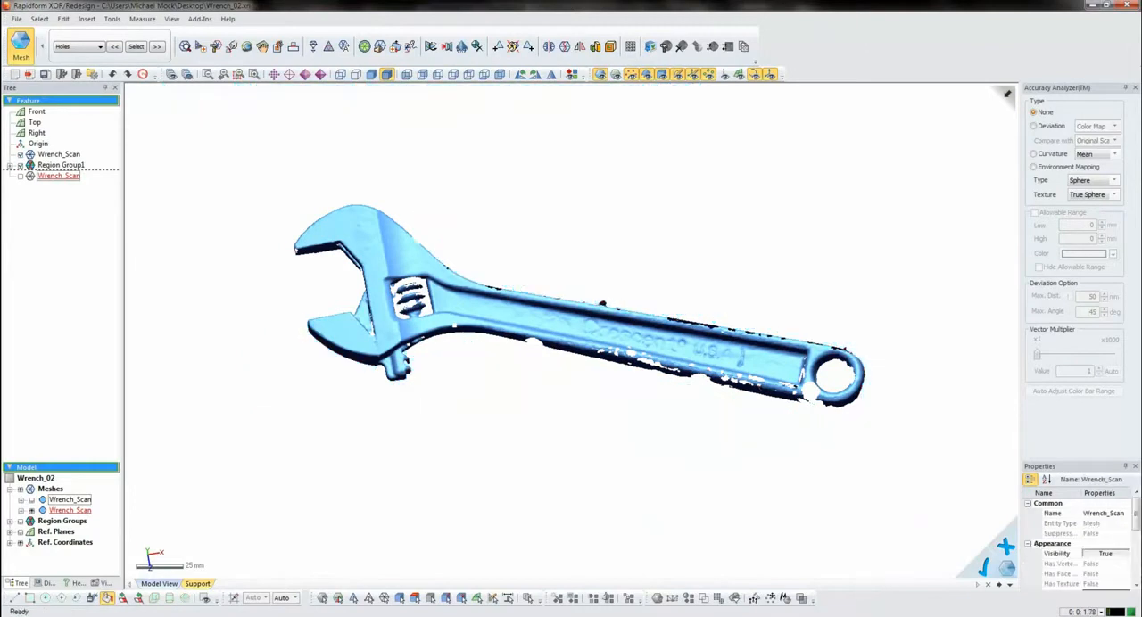
left_click(984, 568)
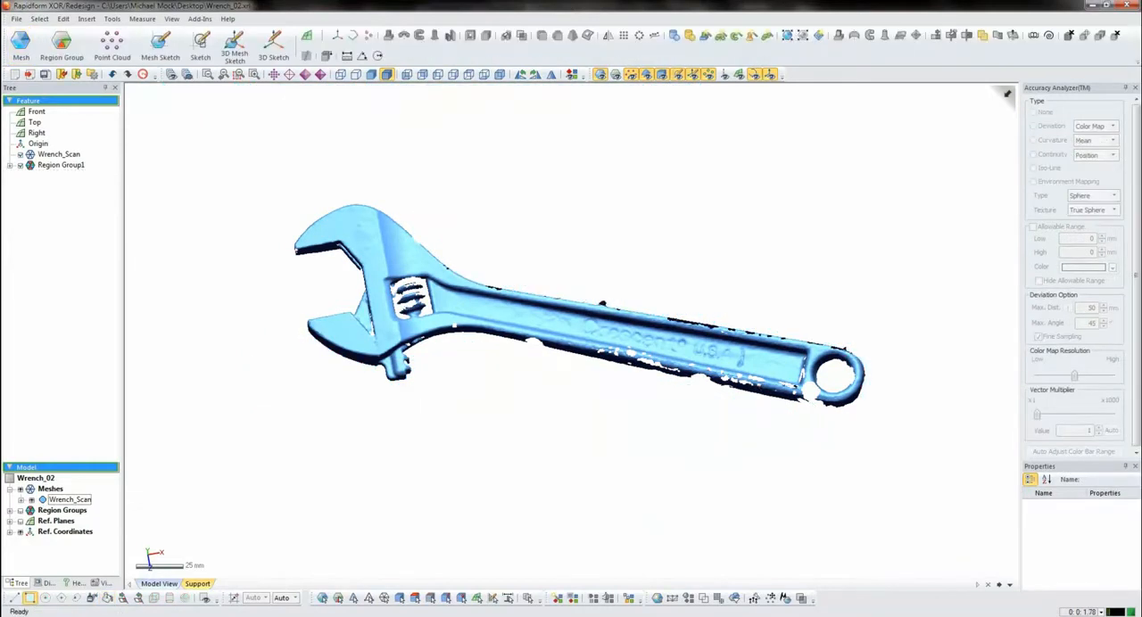
- Show the colored region groups on the cleaned wrench mesh and examine them around the jaw and handle
key("ctrl+2")
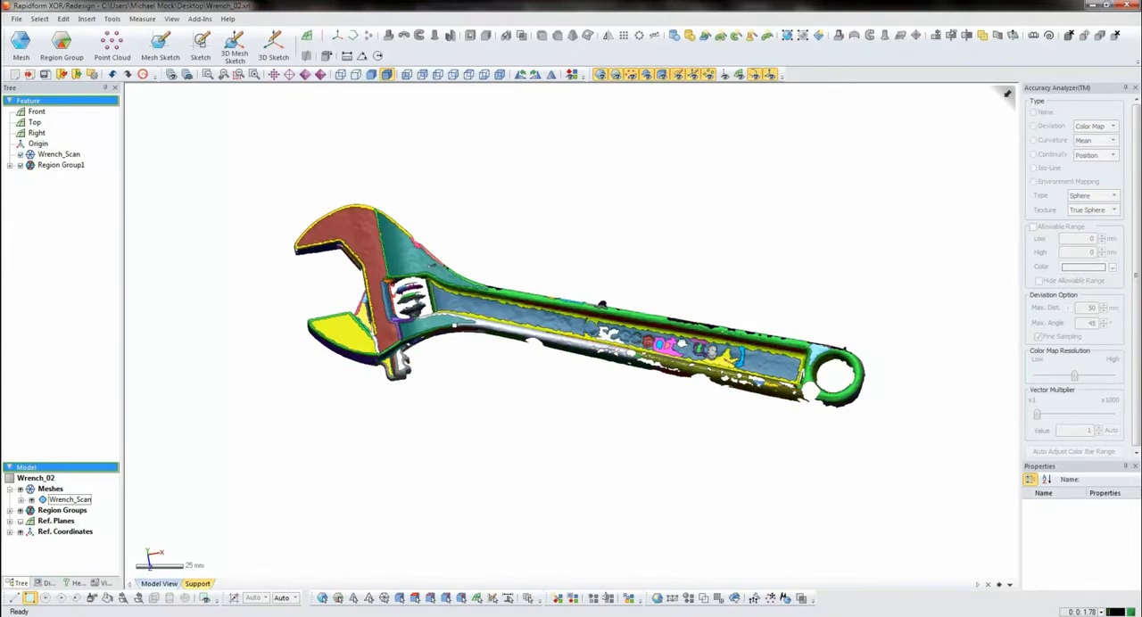
right_click_drag(615, 405, 561, 345)
scroll(640, 352, "up", 4)
scroll(500, 330, "down", 2)
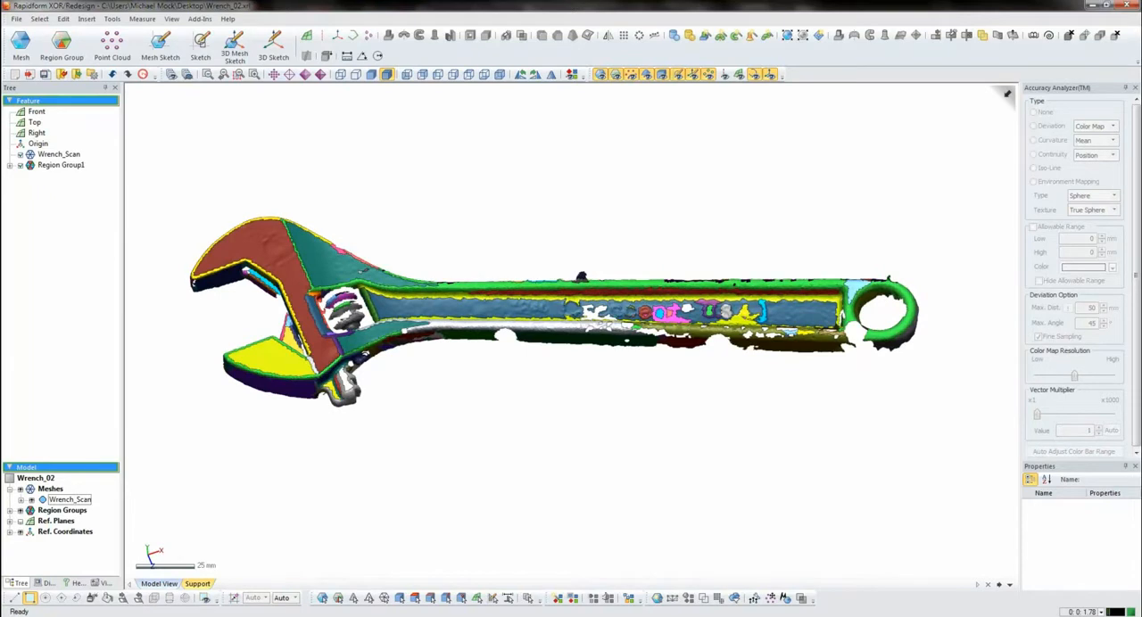
- Create a mesh sketch based on Plane1 with the section polyline at 0 mm offset, cutting through the adjusting screw
left_click(277, 258)
left_click(160, 45)
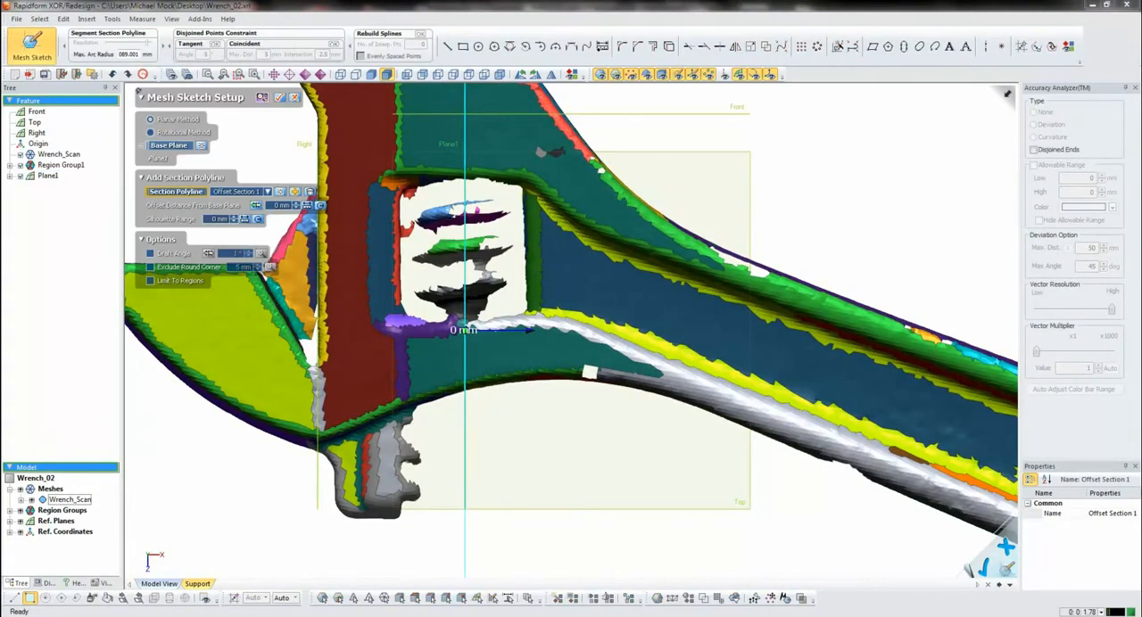
right_click_drag(571, 356, 473, 267)
scroll(571, 330, "up", 4)
right_click_drag(535, 330, 539, 301)
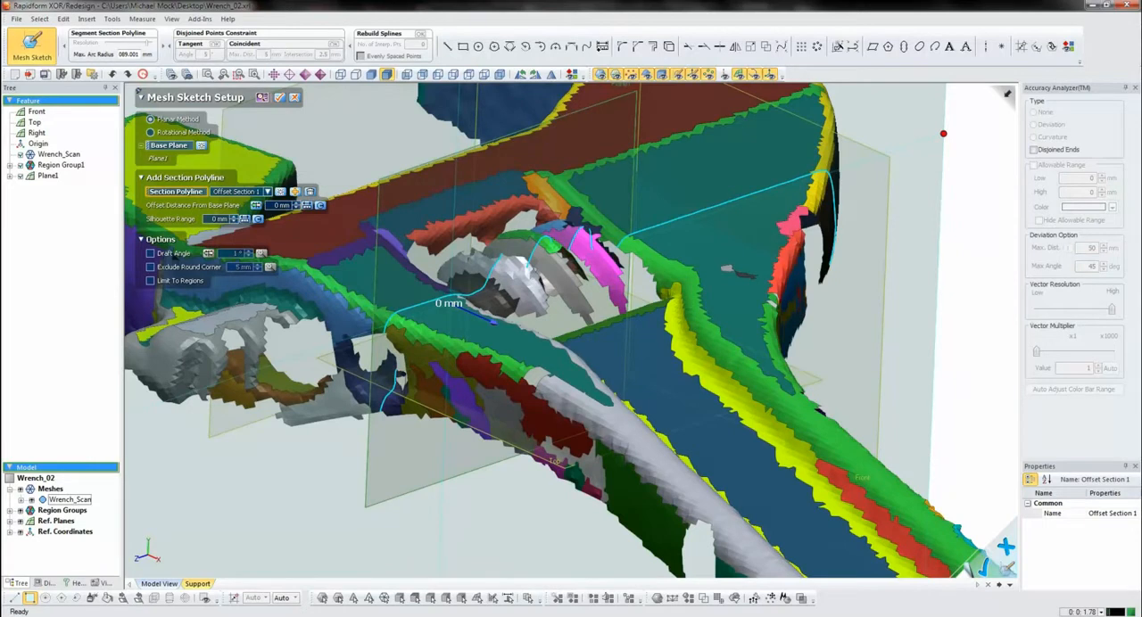
key("Return")
- Hide the mesh and regions, and sketch a closed stepped half-profile of the adjusting screw from the section curves
key("ctrl+1")
key("ctrl+2")
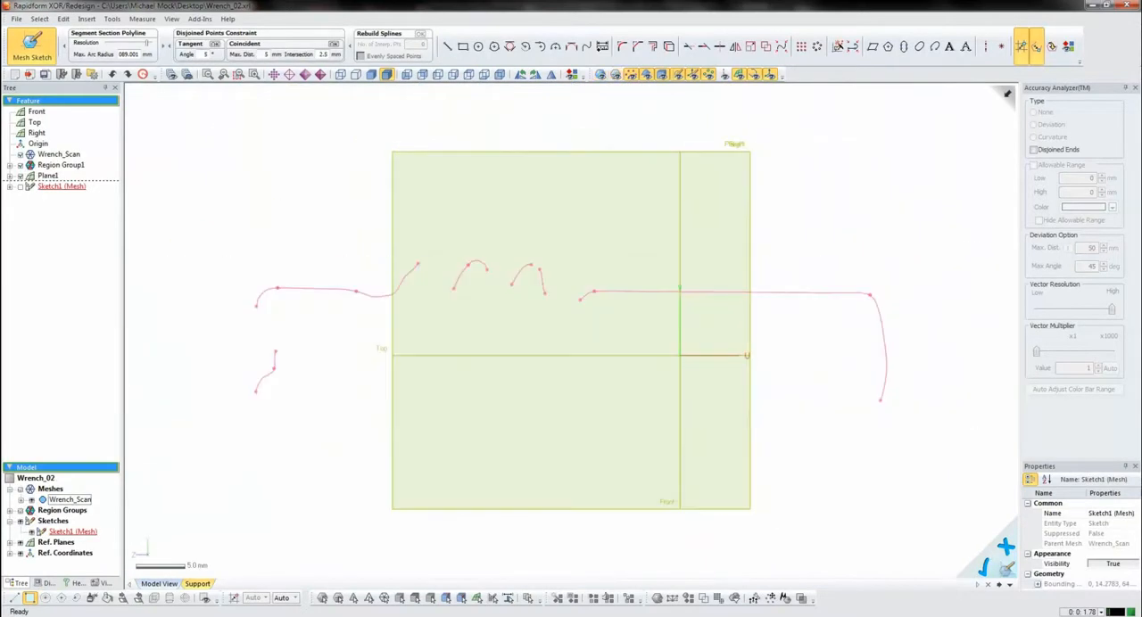
left_click(447, 46)
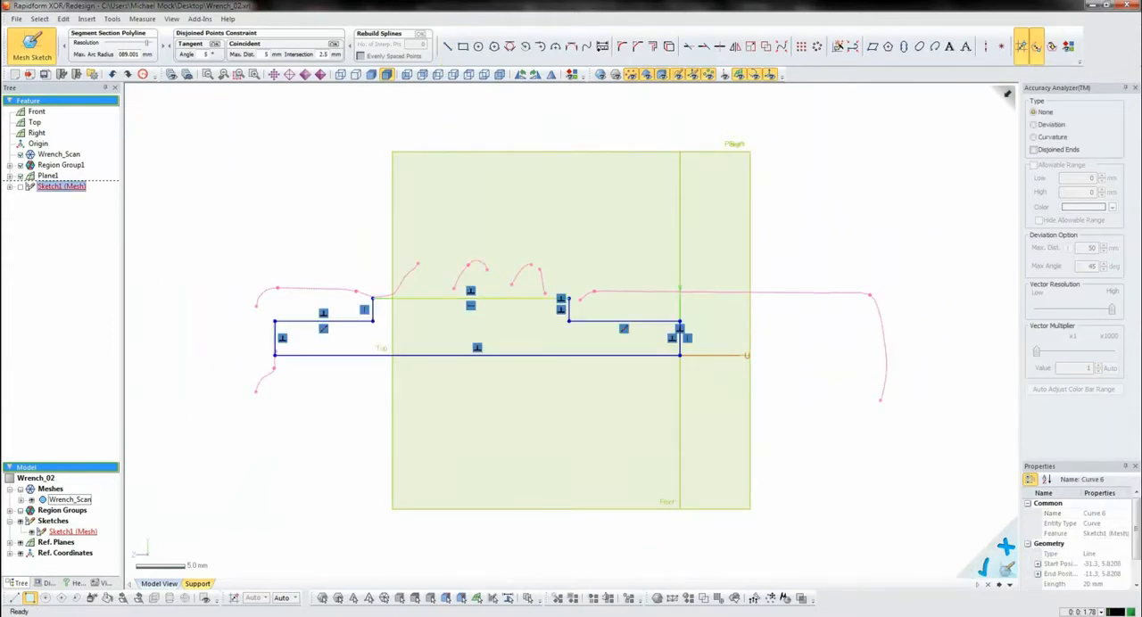
left_click_drag(393, 299, 394, 304)
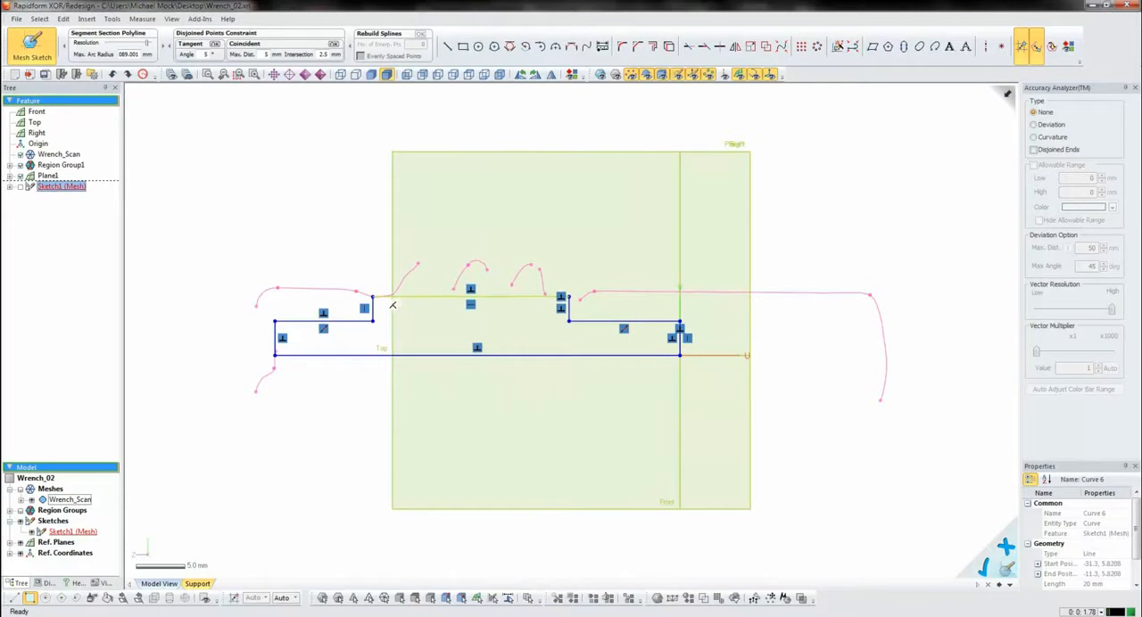
left_click(392, 306)
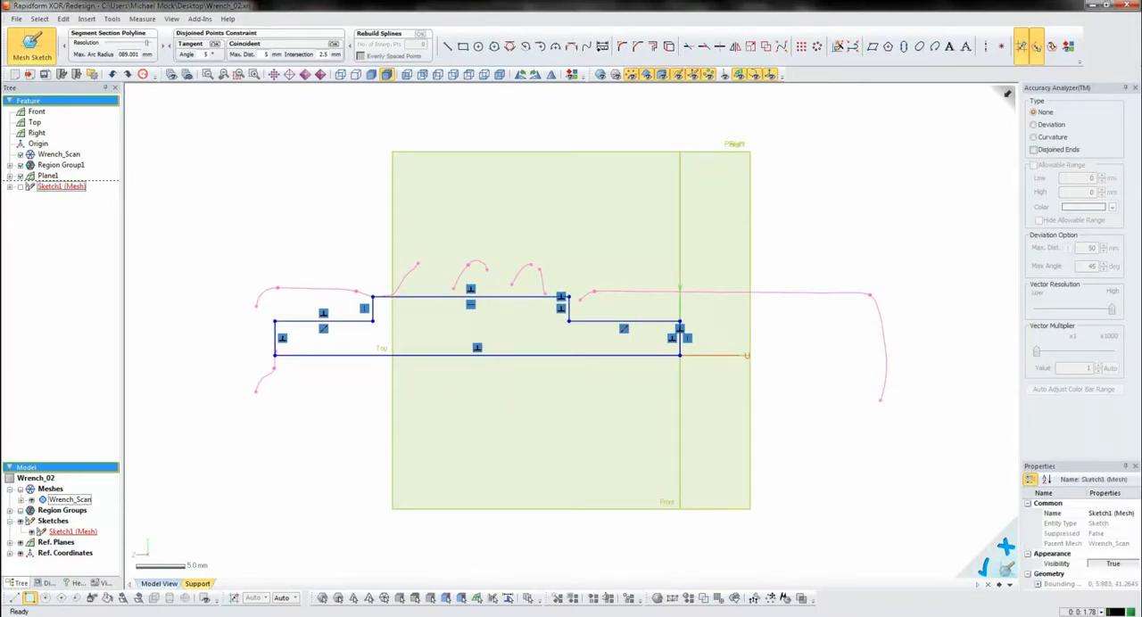
- Show the mesh to compare the stepped profile with the scanned screw, and finish the mesh sketch
key("ctrl+1")
mouse_move(596, 267)
right_mouse_down()
mouse_move(634, 356)
mouse_move(702, 328)
mouse_move(632, 357)
right_mouse_up()
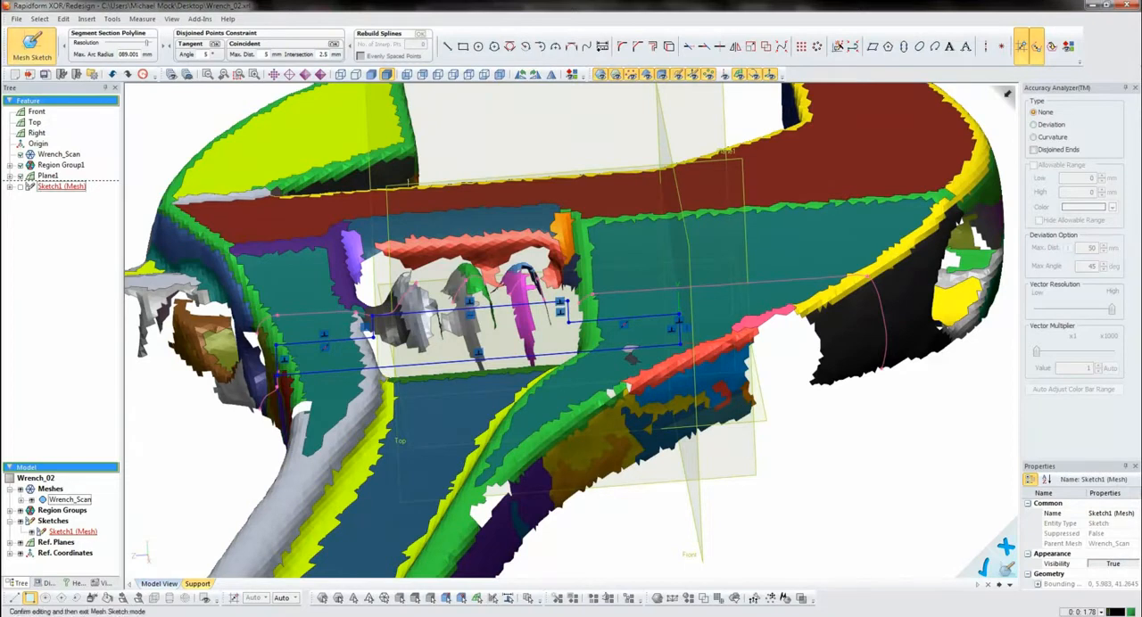
left_click(31, 47)
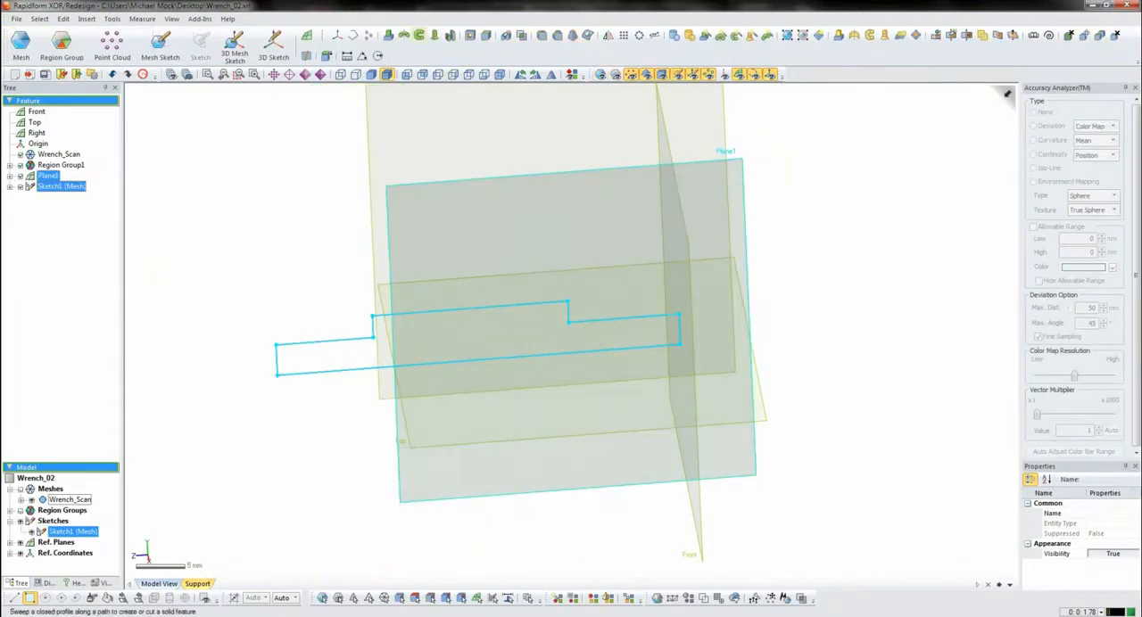
- Revolve the stepped profile 360° in one direction about its long straight edge to form the screw's core body
left_click(404, 34)
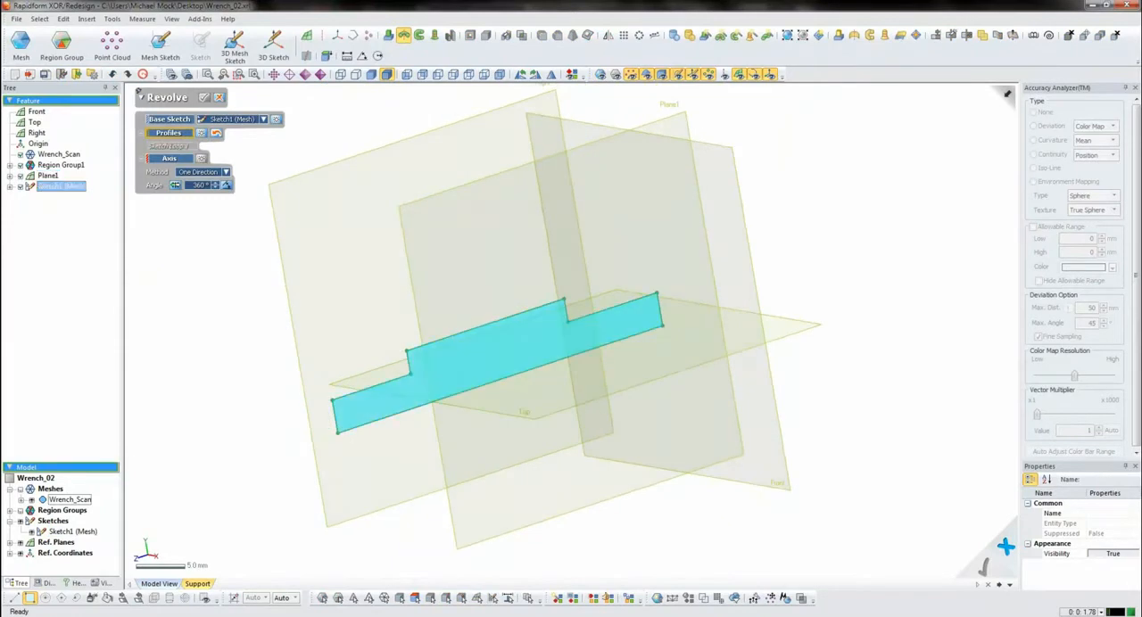
left_click(170, 159)
left_click(500, 380)
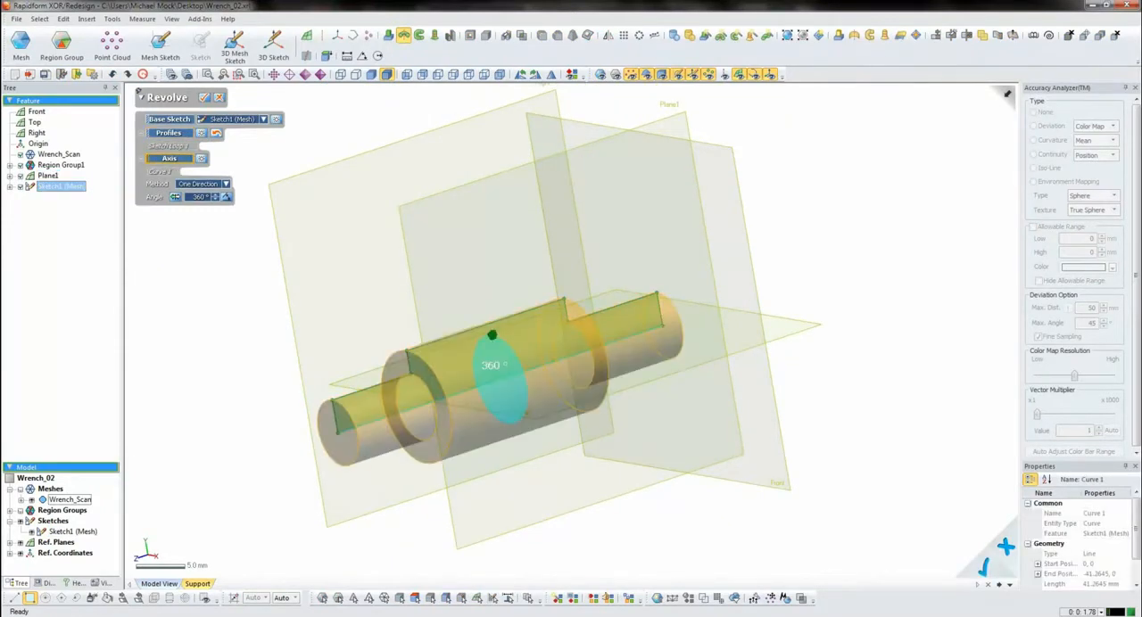
left_click(985, 566)
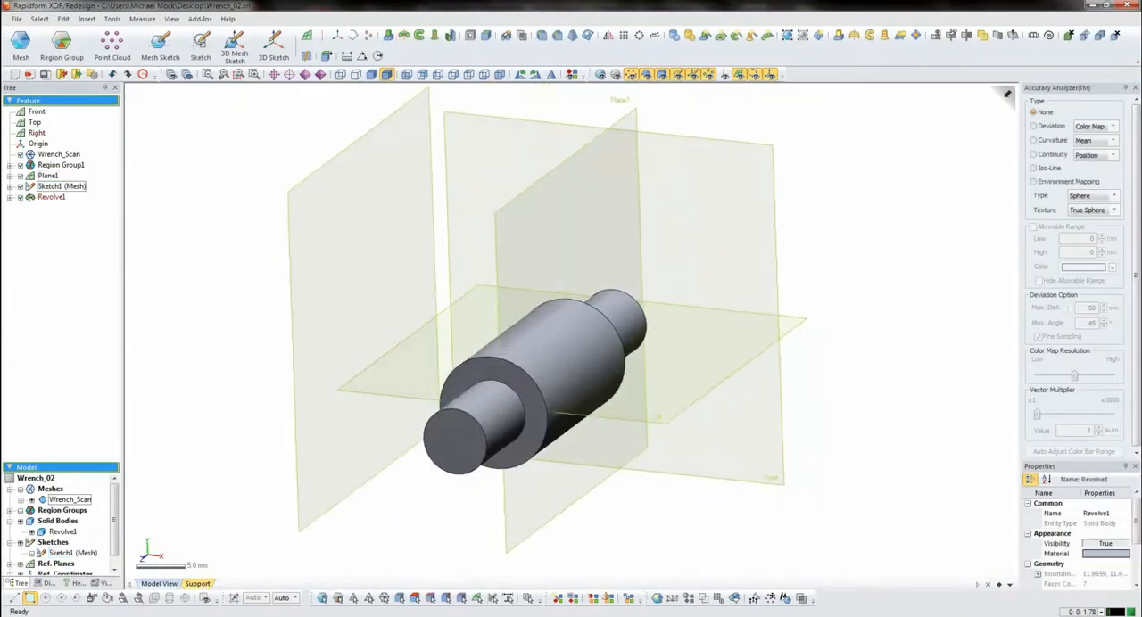
- Start a sketch on the large cylinder's annular shoulder face, convert its outer circular edge into a sketch circle and finish
right_click_drag(553, 384, 569, 386)
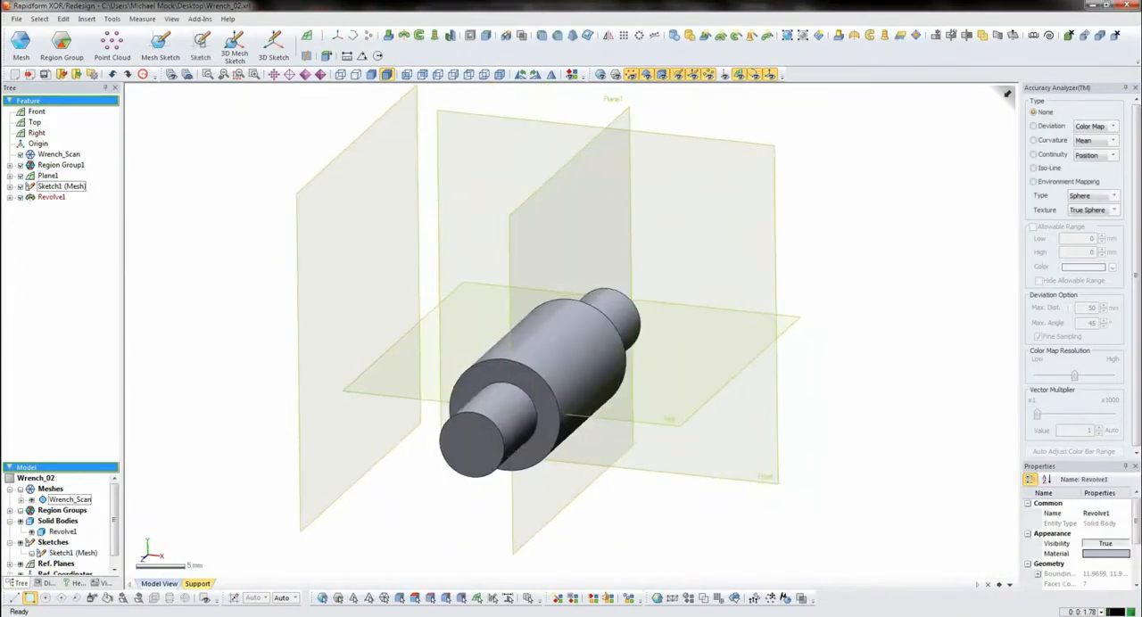
left_click(534, 381)
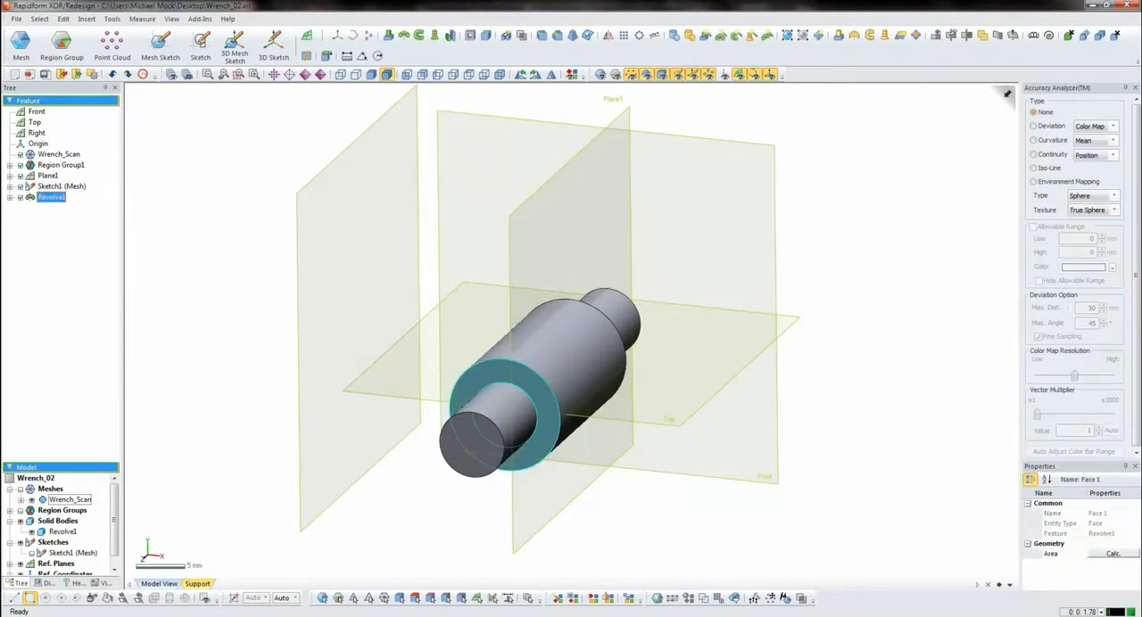
left_click(200, 43)
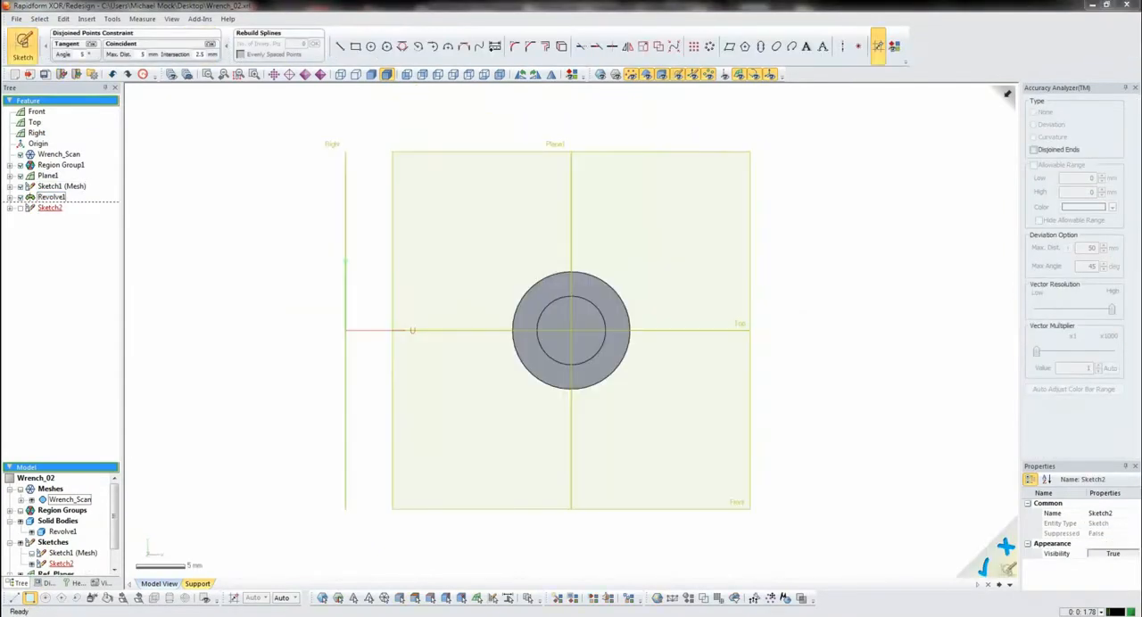
left_click(612, 289)
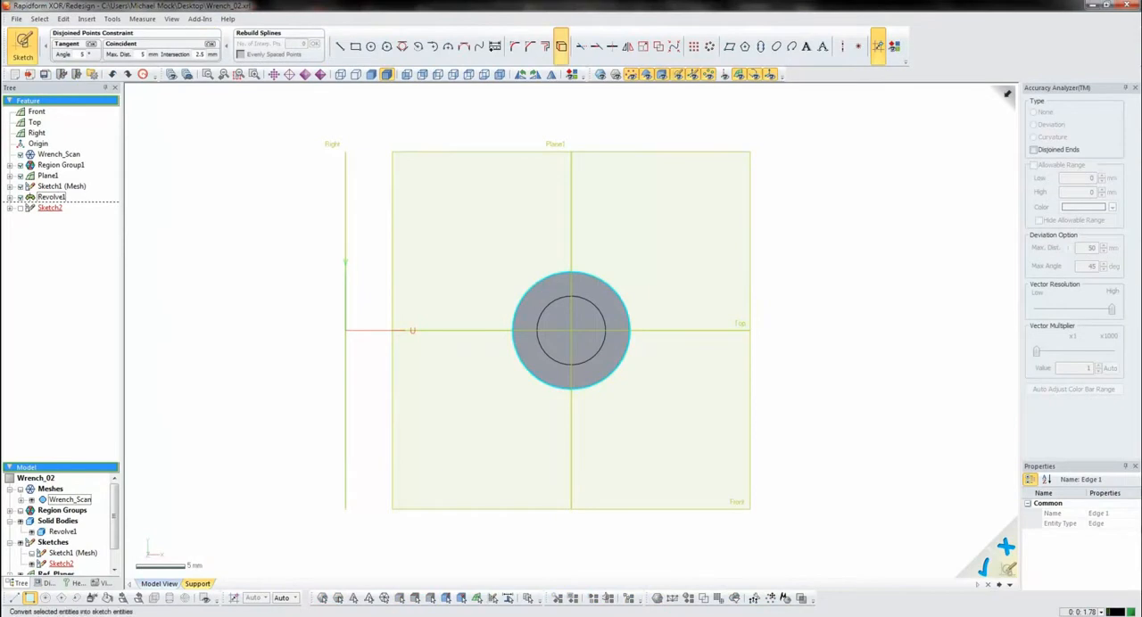
left_click(561, 46)
key("Return")
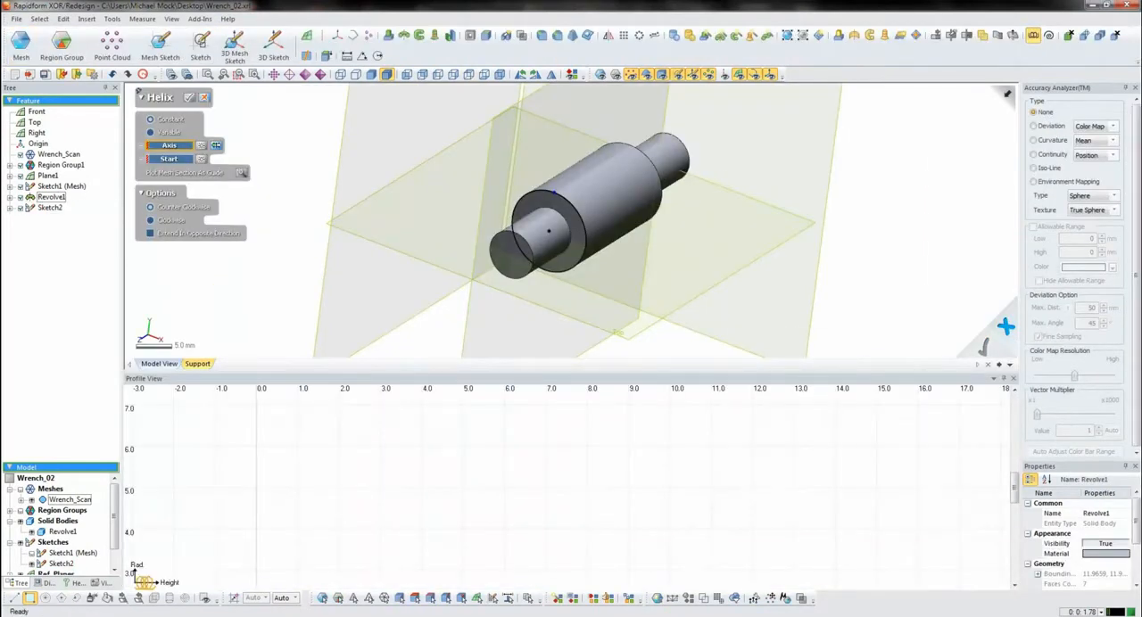
- Define a helix with the large cylindrical face as axis and the converted circle's point as start, toggling the scan display for comparison
left_click_drag(544, 372, 544, 454)
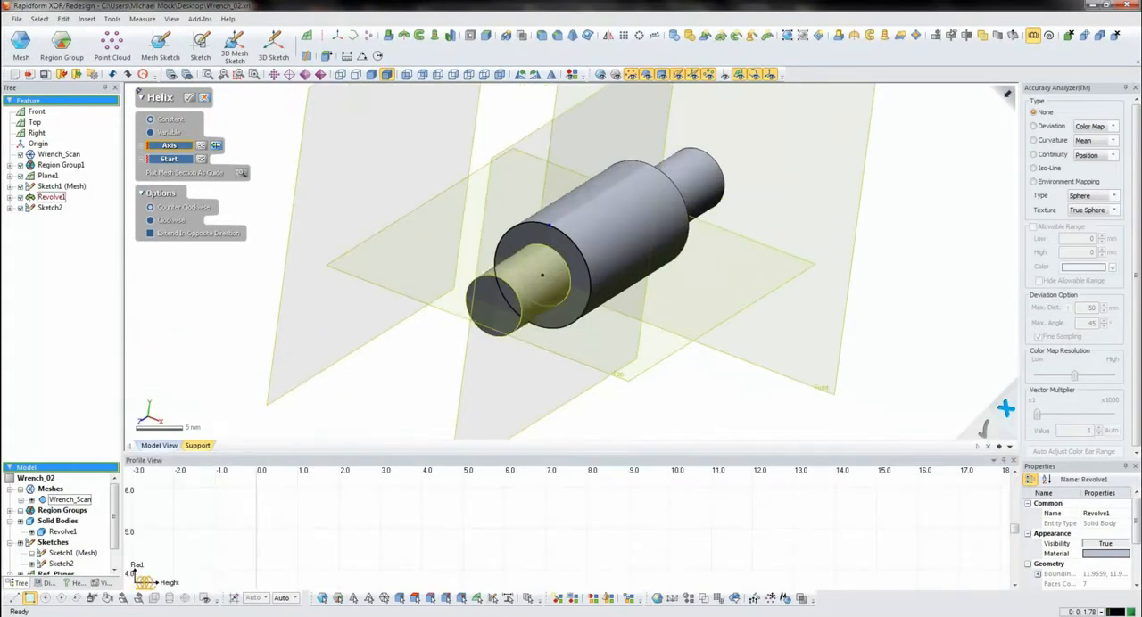
left_click(548, 226)
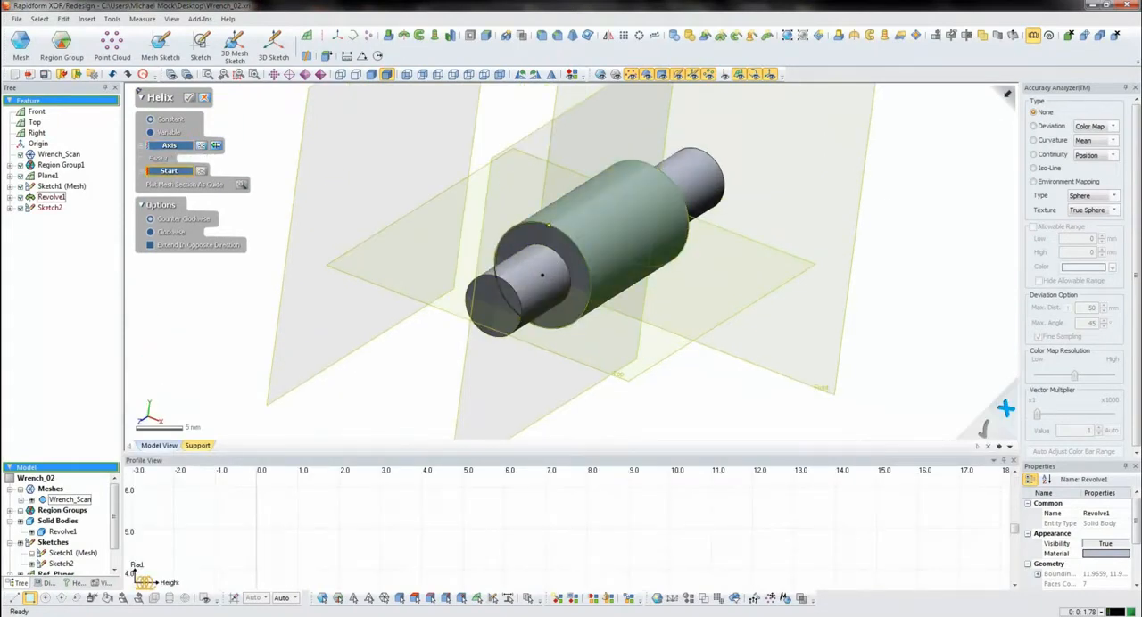
left_click(541, 275)
right_click_drag(571, 259, 644, 333)
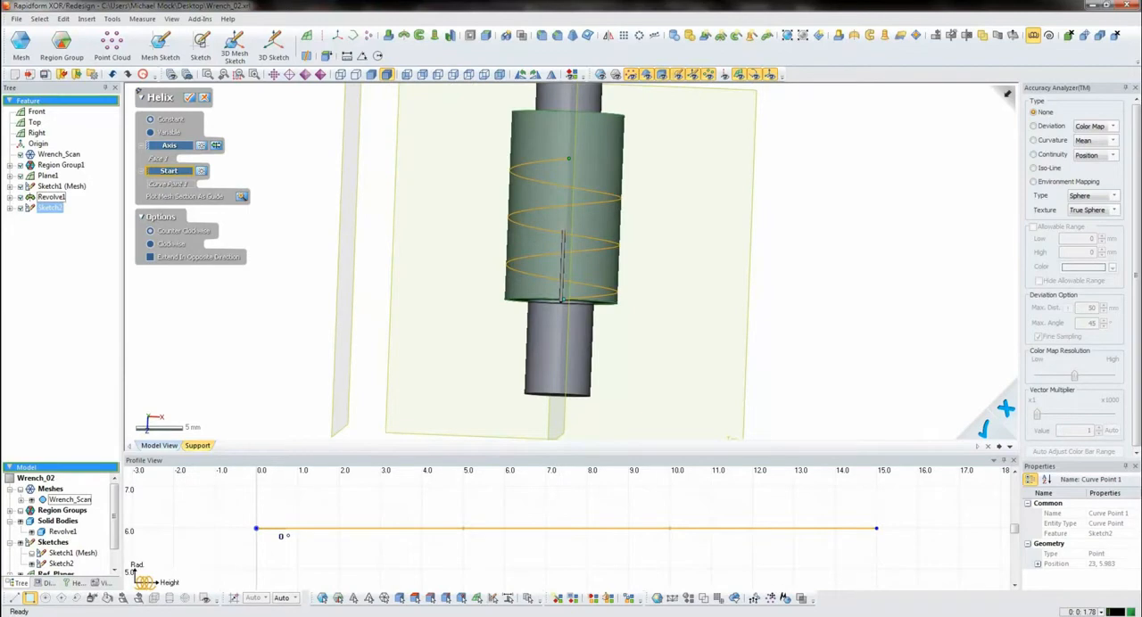
key("ctrl+1")
key("ctrl+2")
key("ctrl+5")
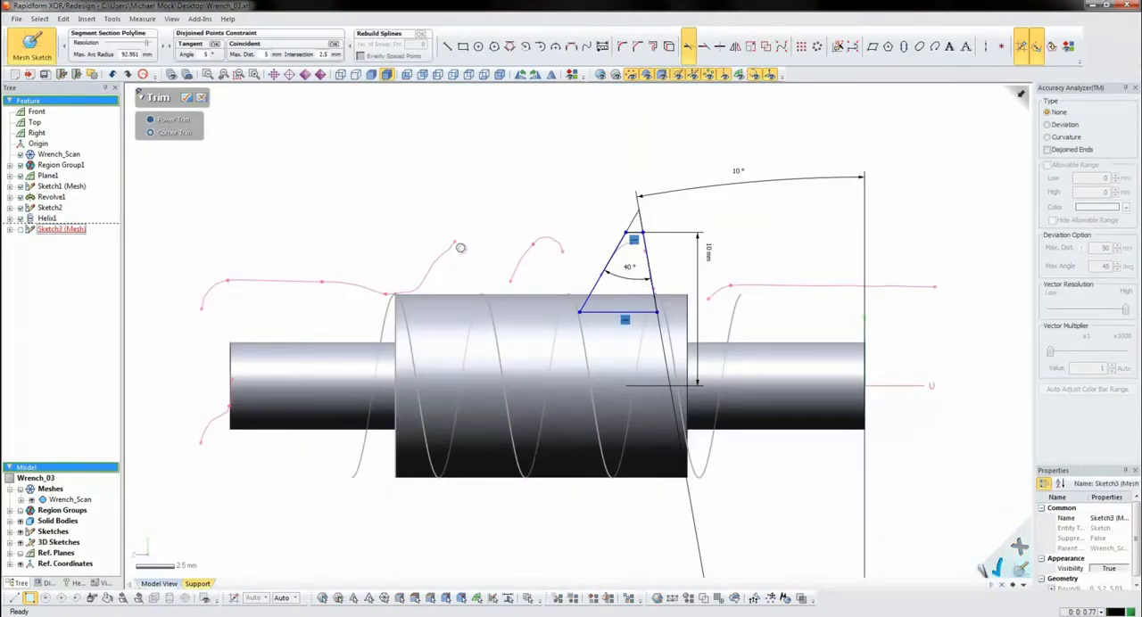
- Finish trimming the tapered thread profile, exit its mesh sketch and clear the selection
left_click(189, 98)
left_click(36, 44)
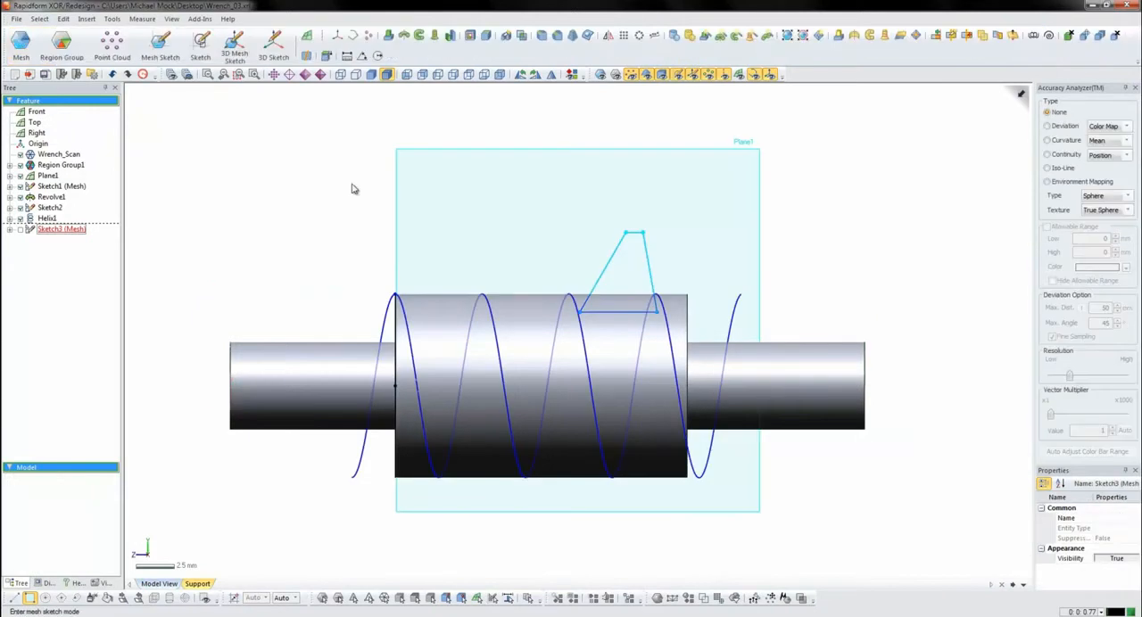
mouse_move(364, 242)
right_mouse_down()
mouse_move(306, 344)
mouse_move(603, 351)
right_mouse_up()
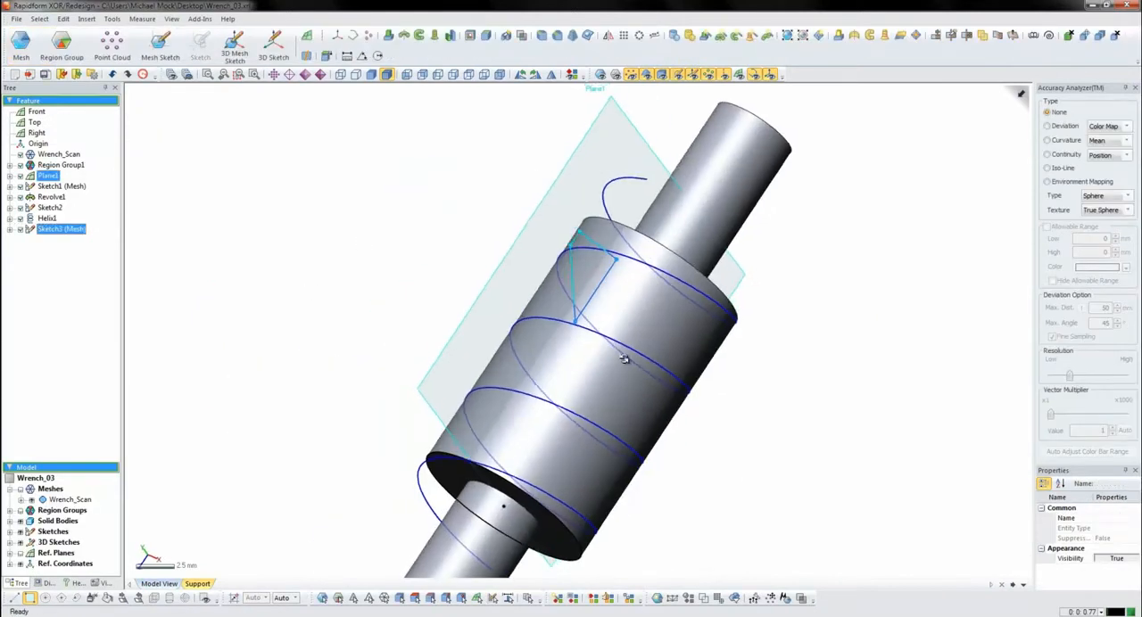
left_click(470, 241)
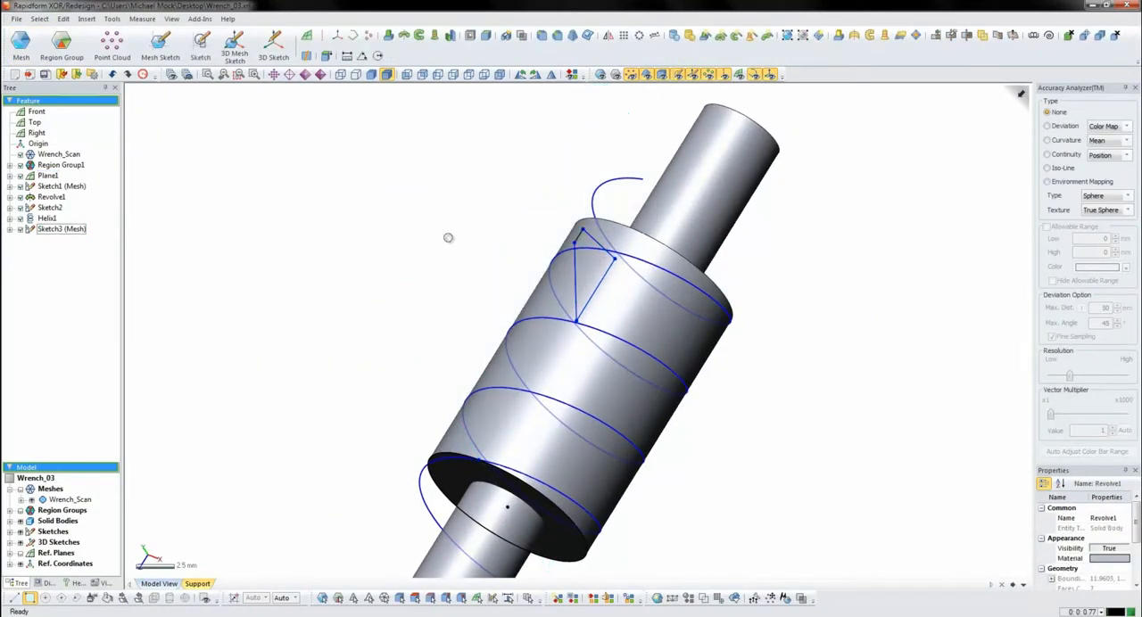
- Set up a Sweep with the tapered thread profile sketch as profile and the helix as path
left_click(418, 35)
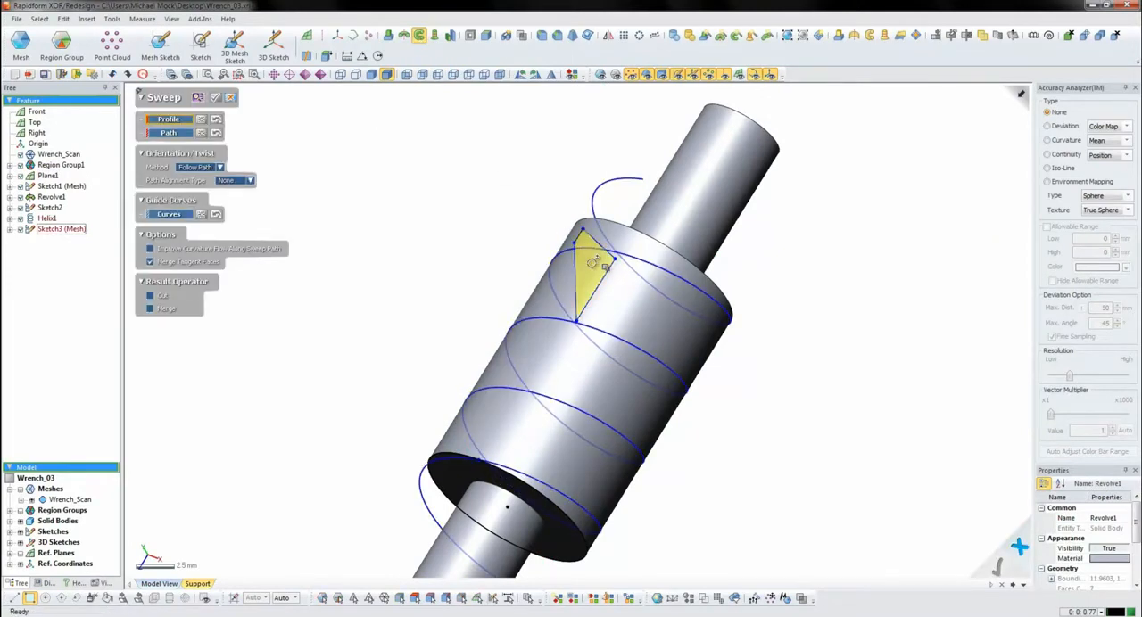
left_click(589, 272)
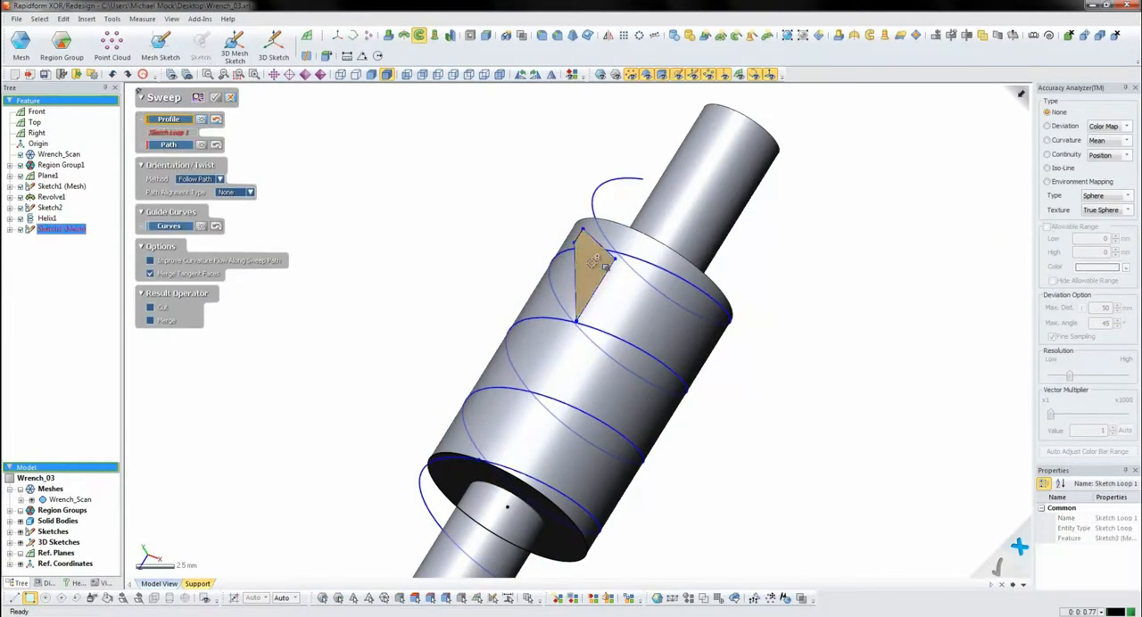
left_click(606, 181)
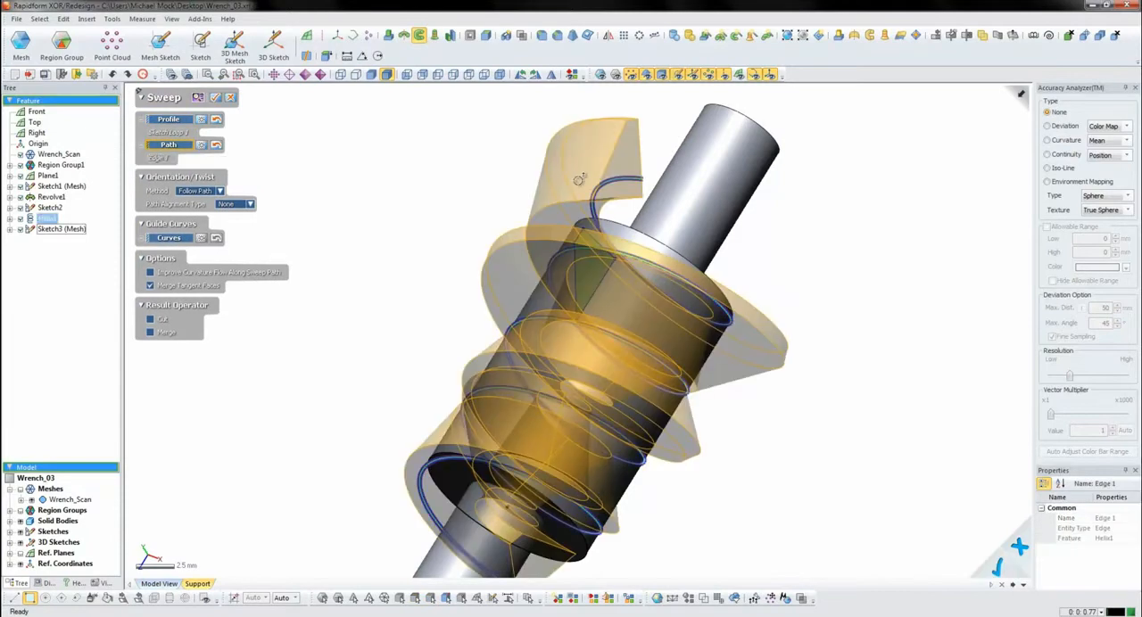
right_click_drag(622, 266, 579, 305)
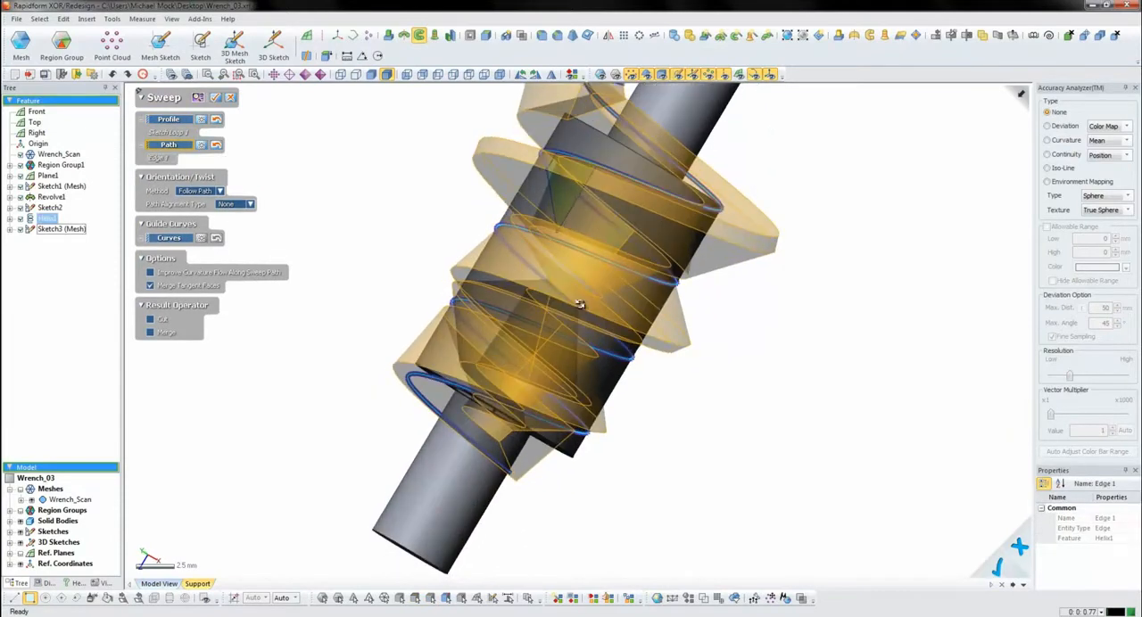
- Align the sweep by Direction Vector to the large cylinder's annular end face, merge the result and create the thread
left_click(229, 204)
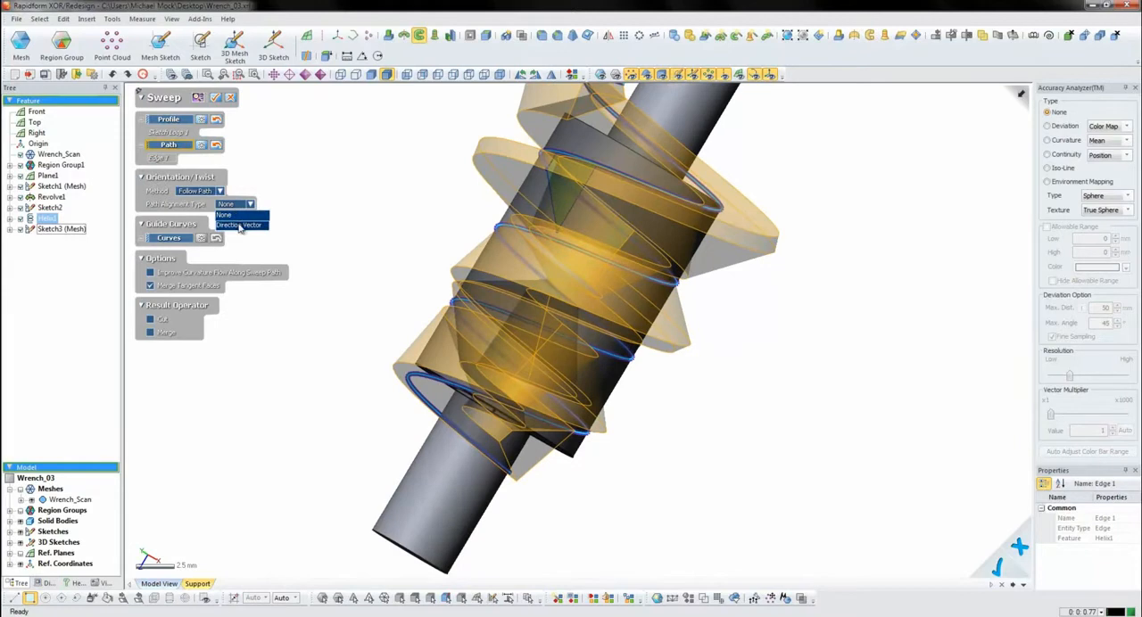
left_click(239, 220)
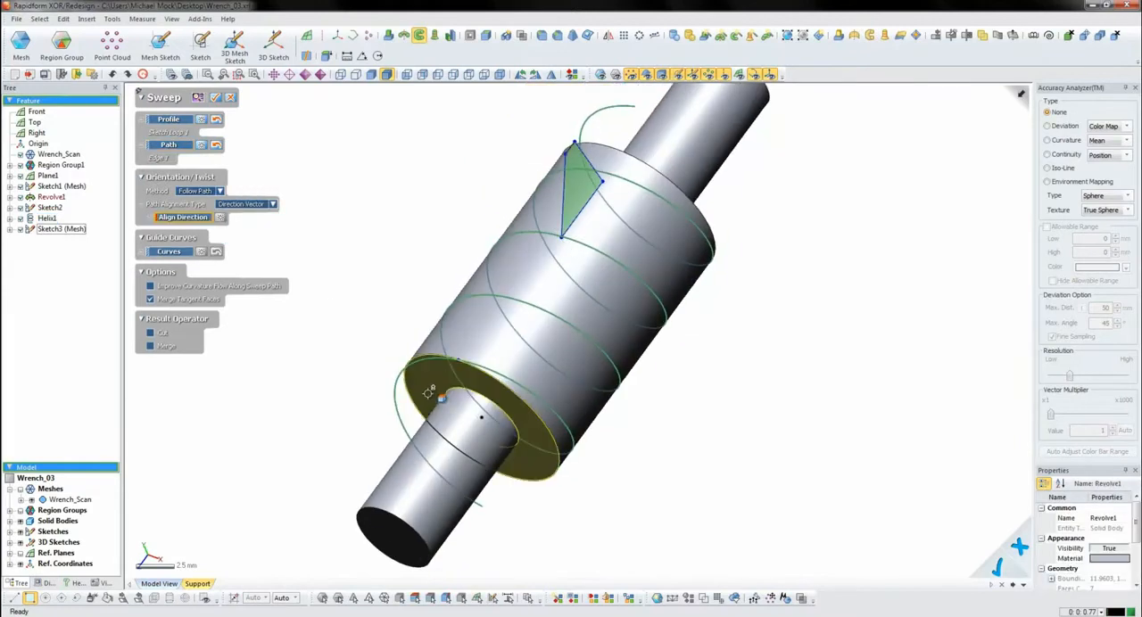
left_click(432, 392)
right_click_drag(524, 348, 438, 311)
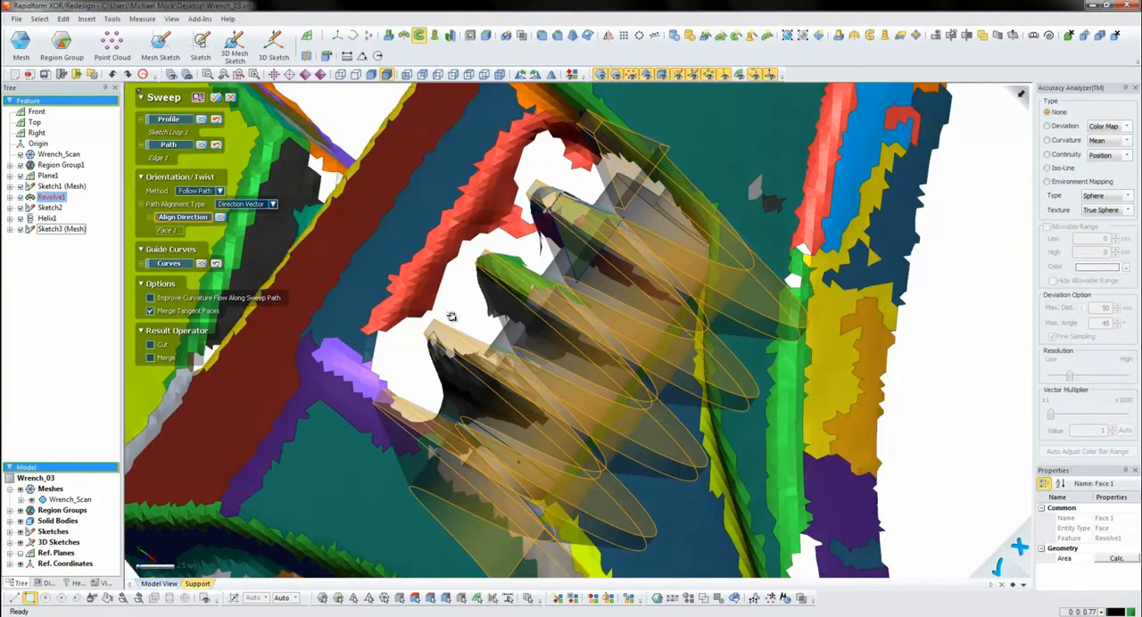
right_click_drag(408, 384, 455, 414)
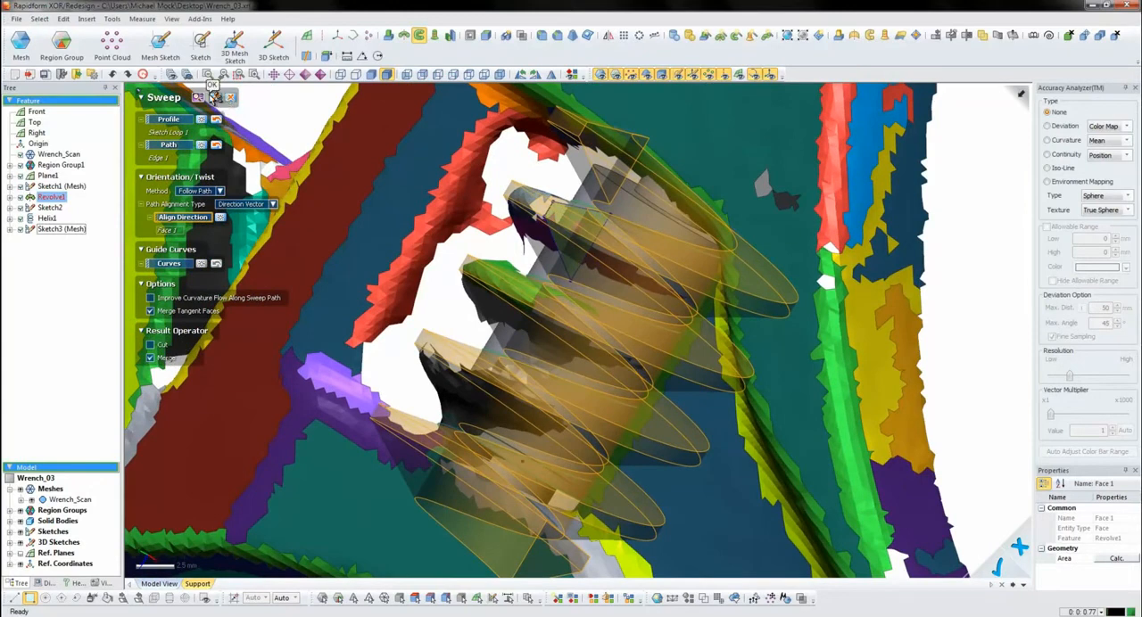
left_click(215, 97)
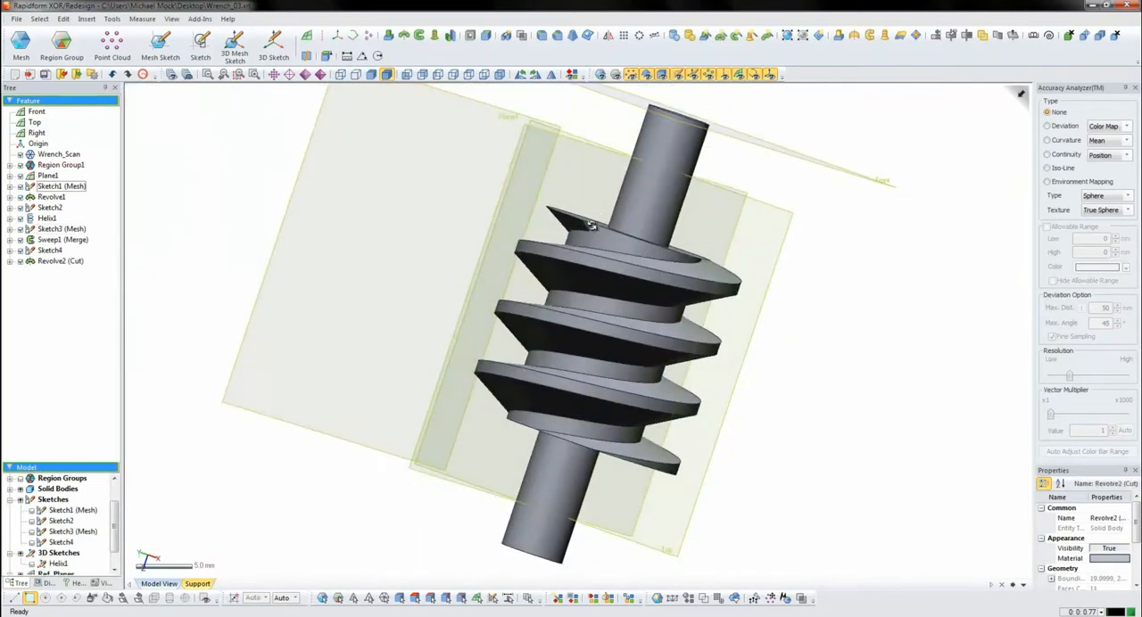
- Start a constant fillet on the edge at one end of the thread with a radius of 1 mm
scroll(593, 222, "up", 3)
right_click_drag(591, 223, 571, 195)
left_click(541, 36)
left_click(535, 113)
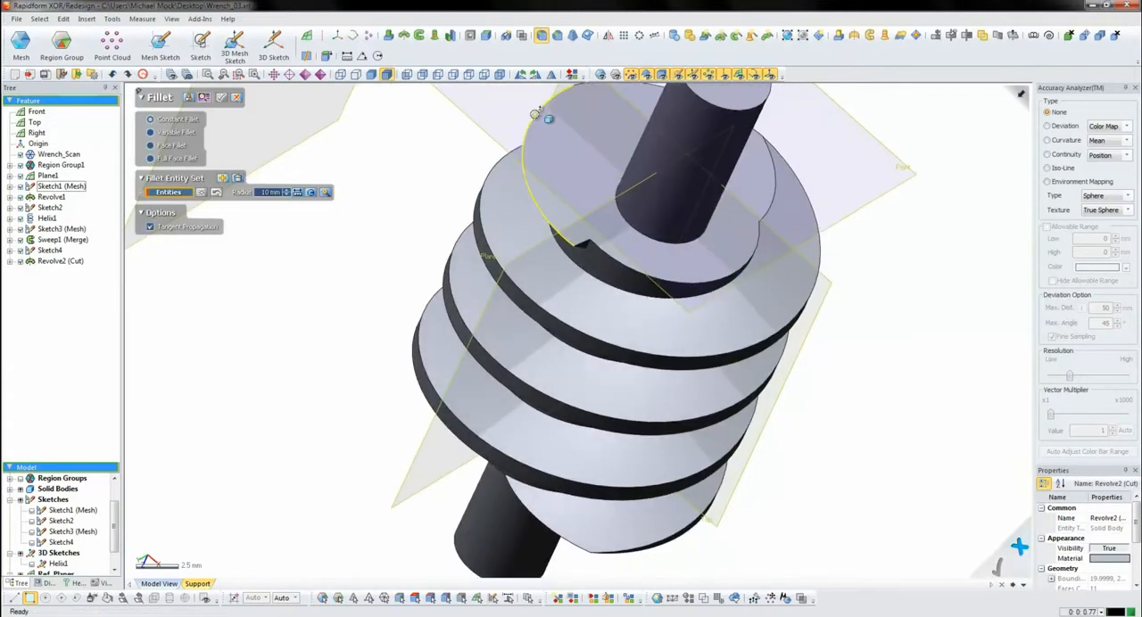
left_click(264, 193)
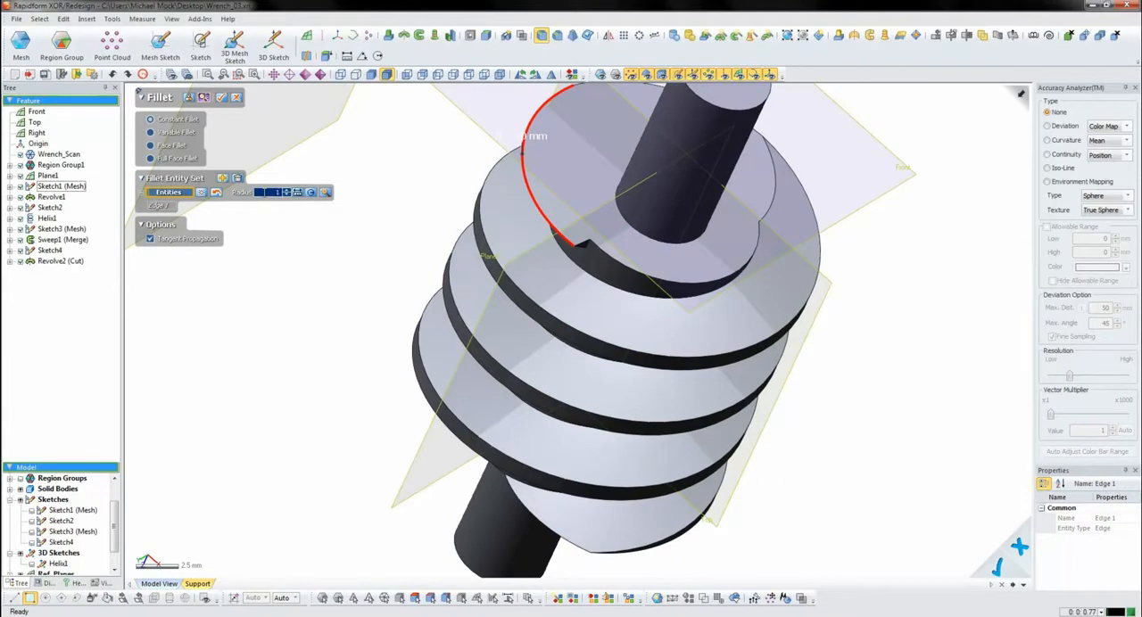
type("1")
key("Return")
- Add the short curved edge at the opposite thread end to the fillet, deselecting the wrongly picked one, and apply it
right_click_drag(487, 382, 590, 427)
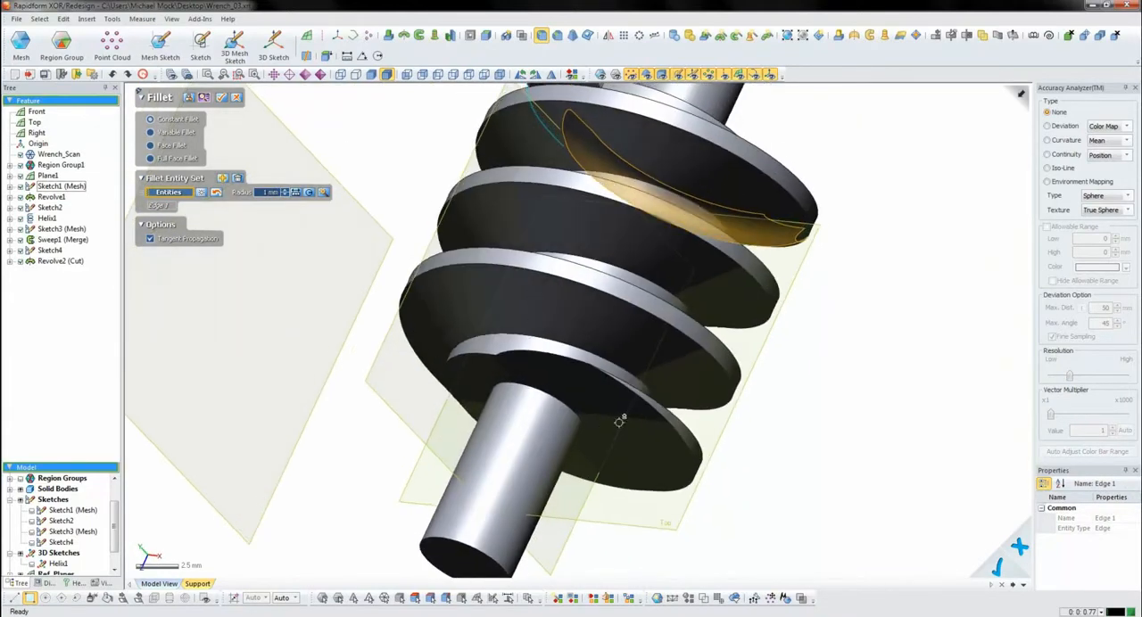
left_click(636, 396)
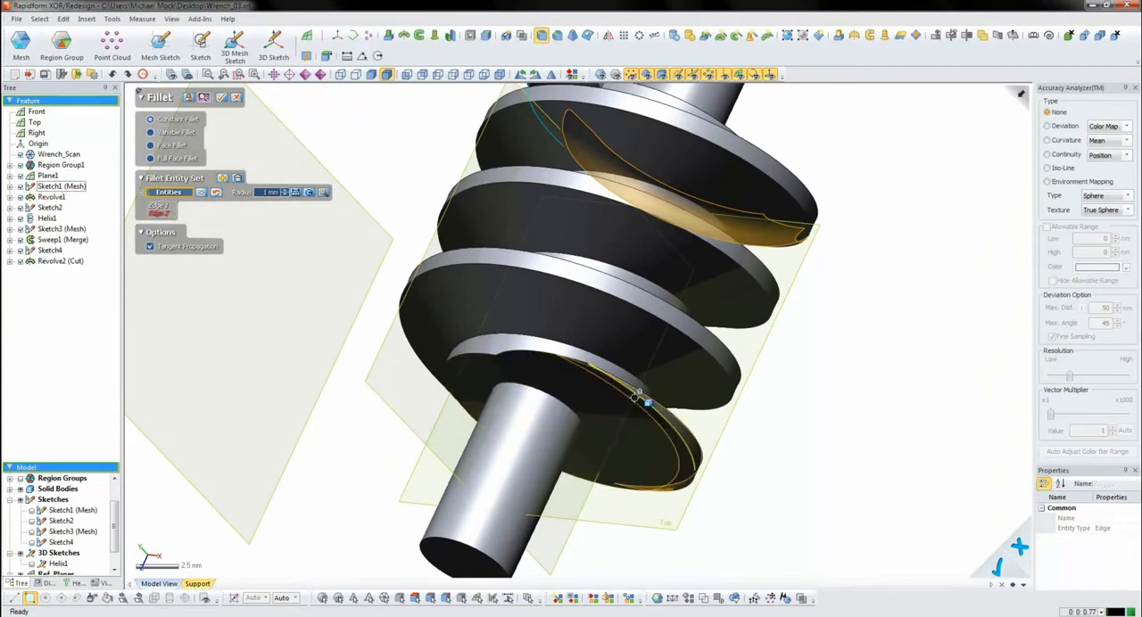
right_click_drag(612, 333, 651, 410)
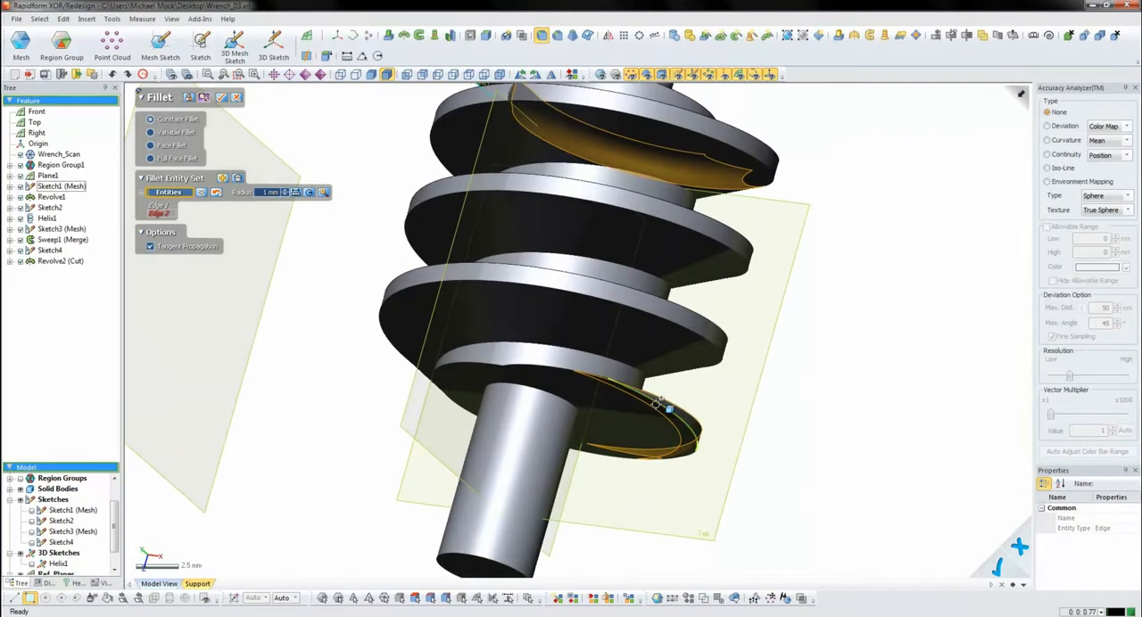
left_click(568, 370)
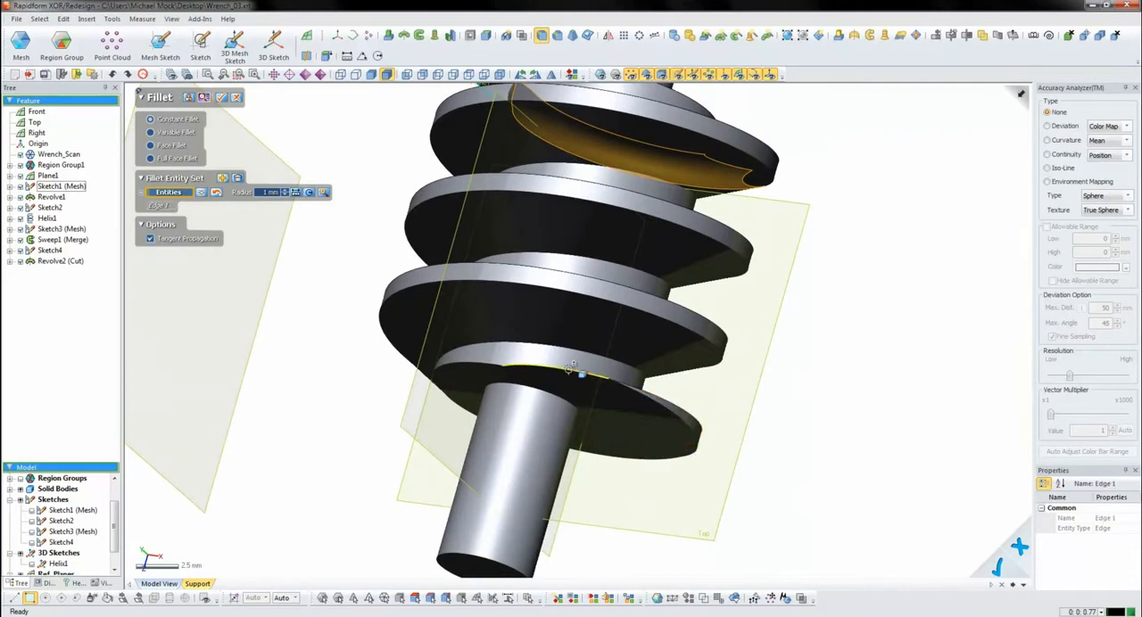
left_click(572, 369)
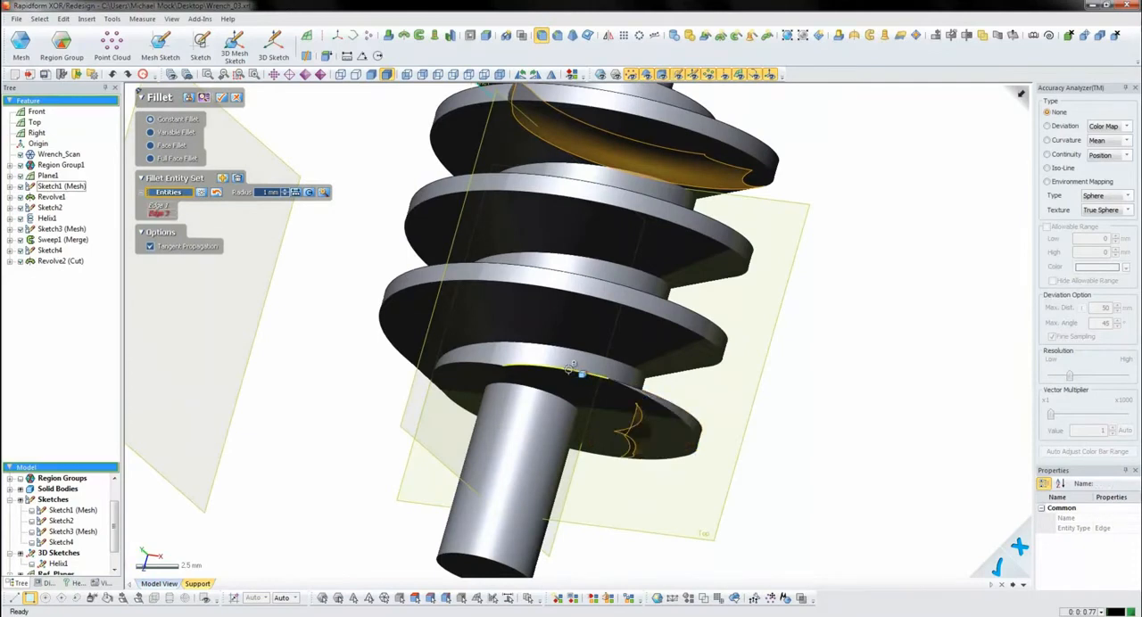
left_click(222, 97)
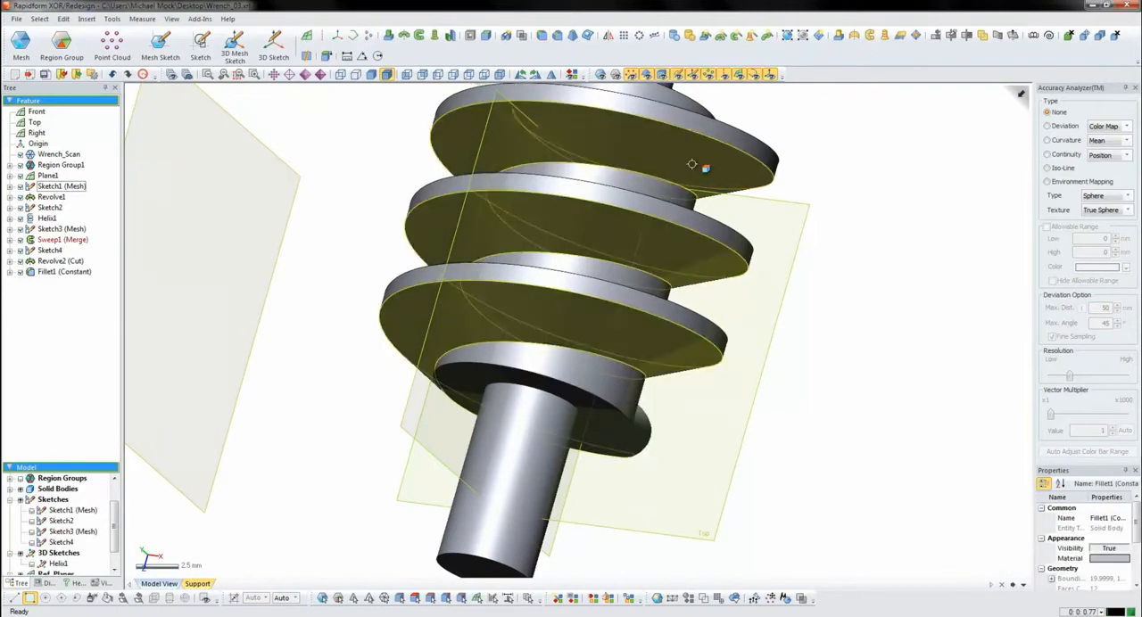
- Start a mesh sketch of the wrench on the Top plane with 0 mm offset and a 30.5 mm silhouette range
right_click_drag(683, 163, 380, 439)
scroll(598, 371, "down", 5)
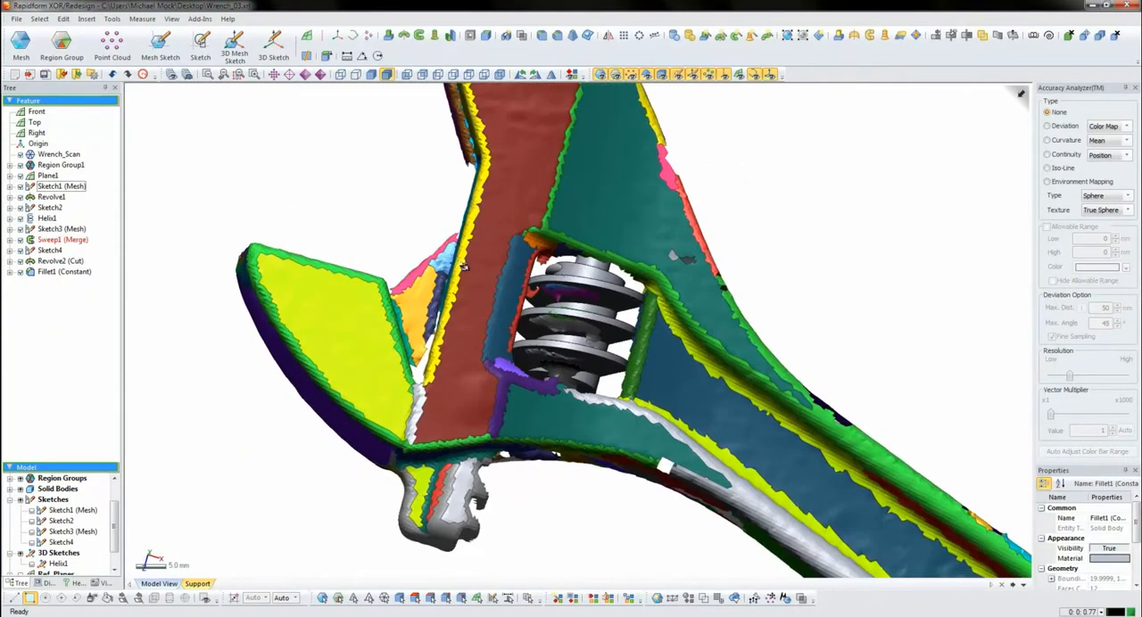
left_click(482, 76)
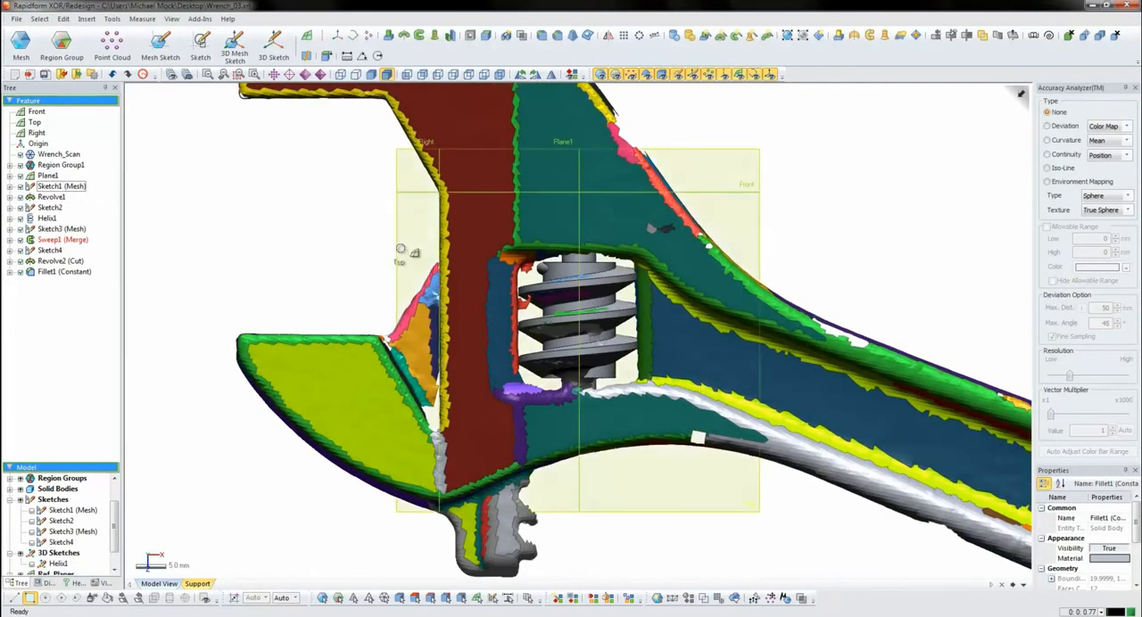
left_click(397, 254)
left_click(175, 49)
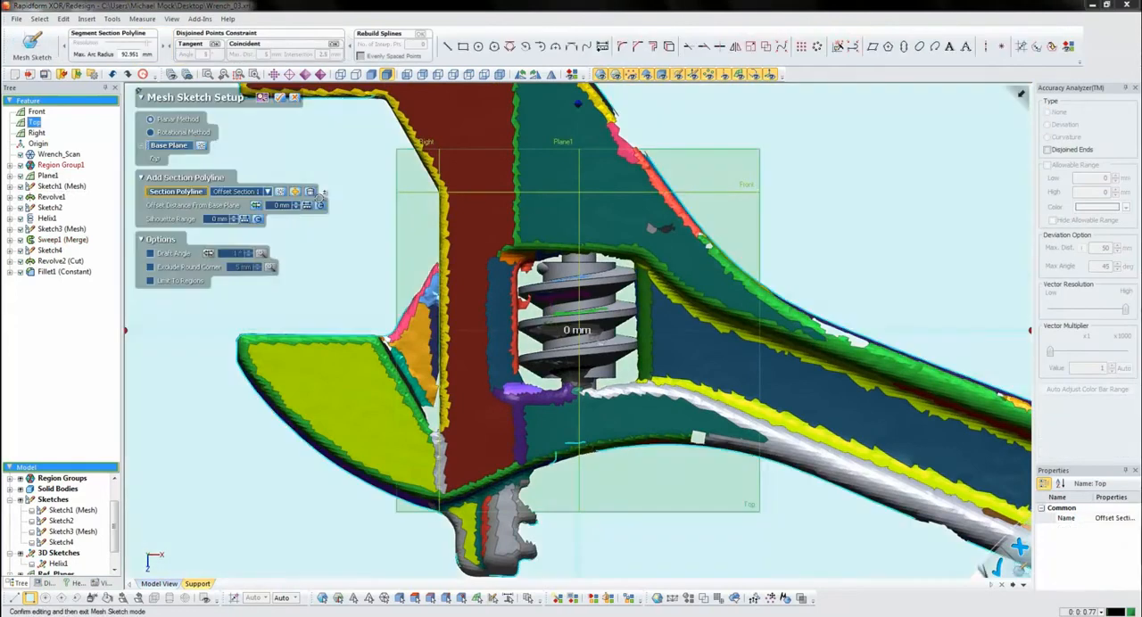
right_click_drag(720, 492, 569, 325)
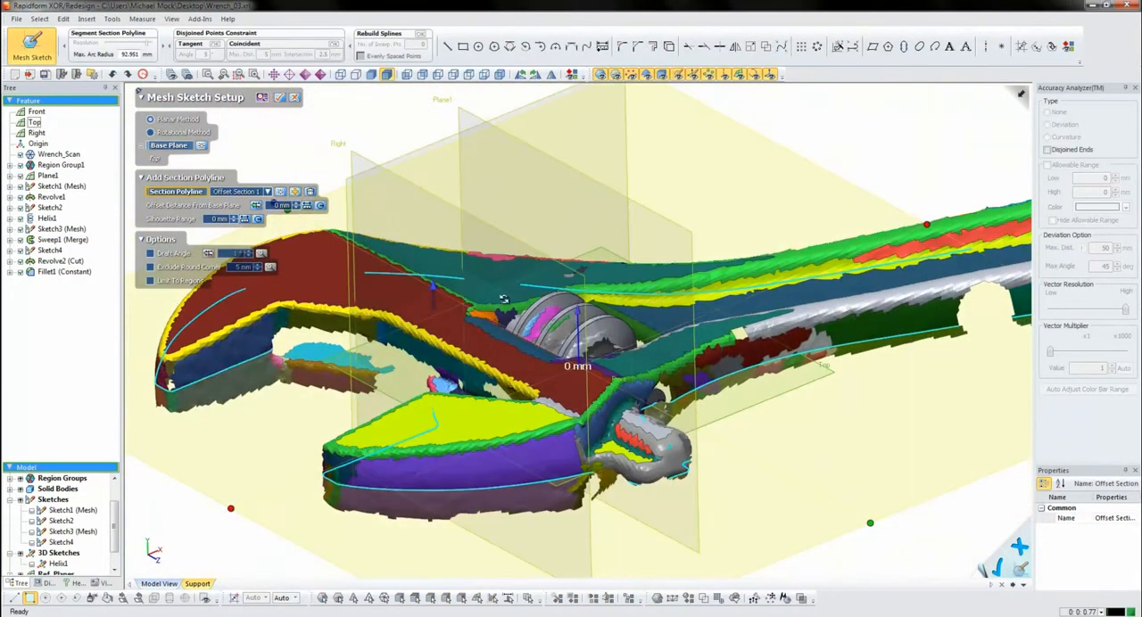
left_click_drag(432, 285, 431, 205)
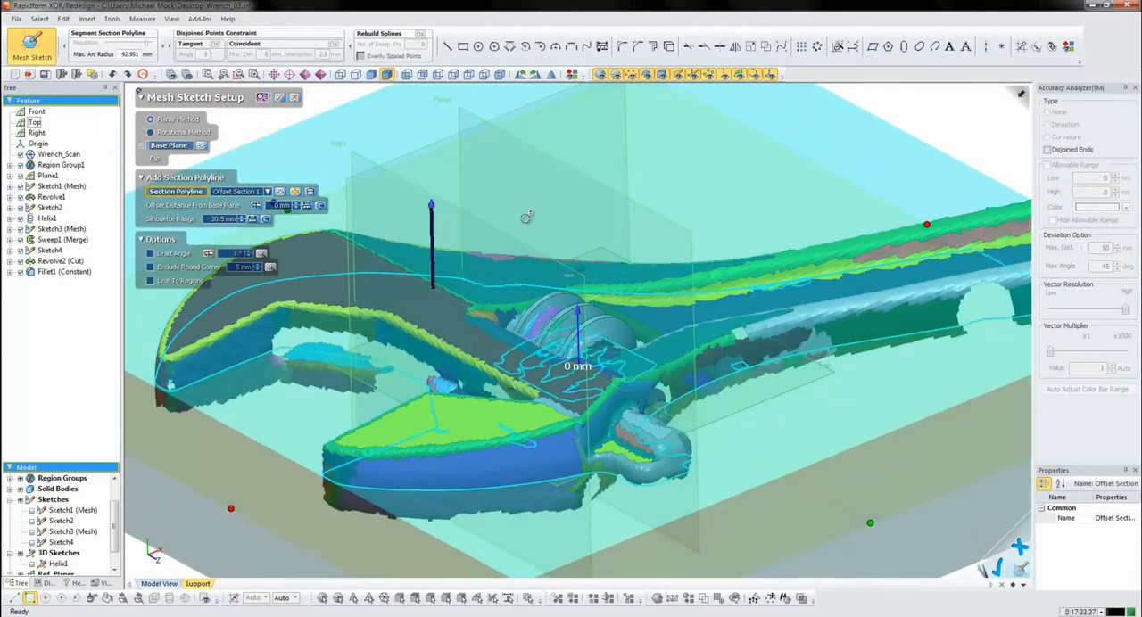
left_click(280, 99)
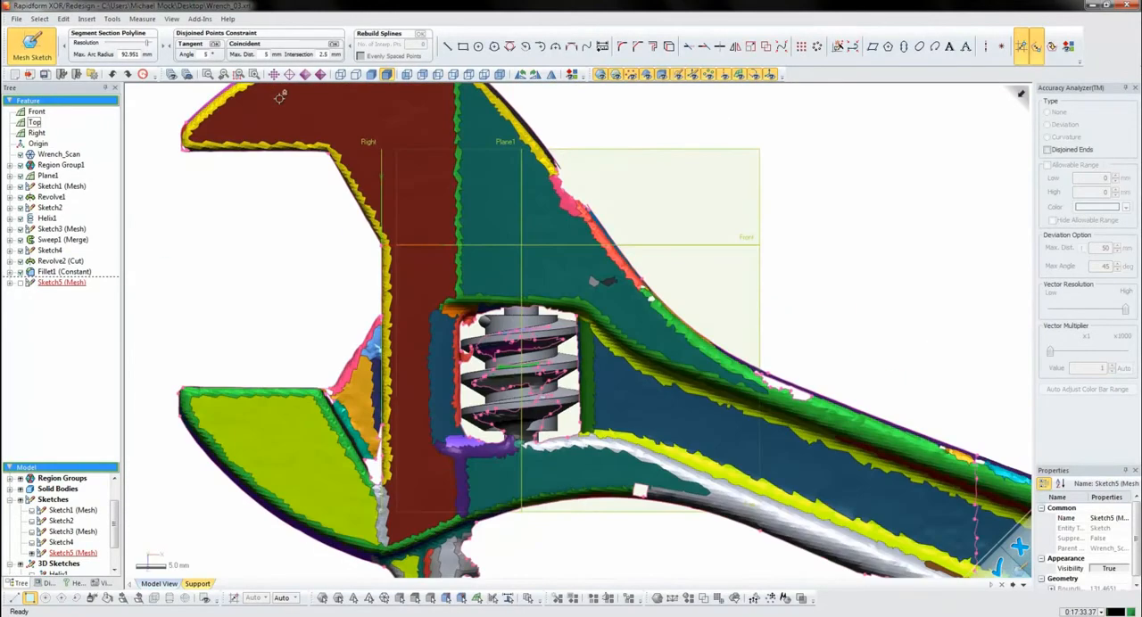
- Fit sketch lines to the lower jaw's flat gripping edge and slanted inner edge, toggling the scan display for comparison
middle_click_drag(377, 515, 529, 413)
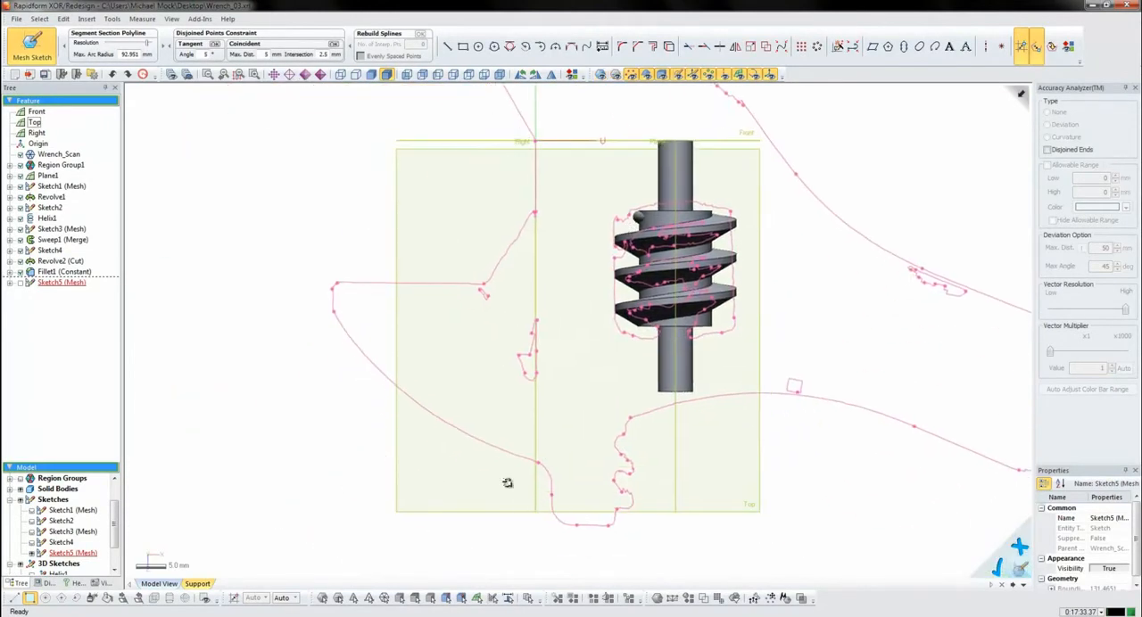
scroll(515, 500, "up", 2)
left_click(447, 45)
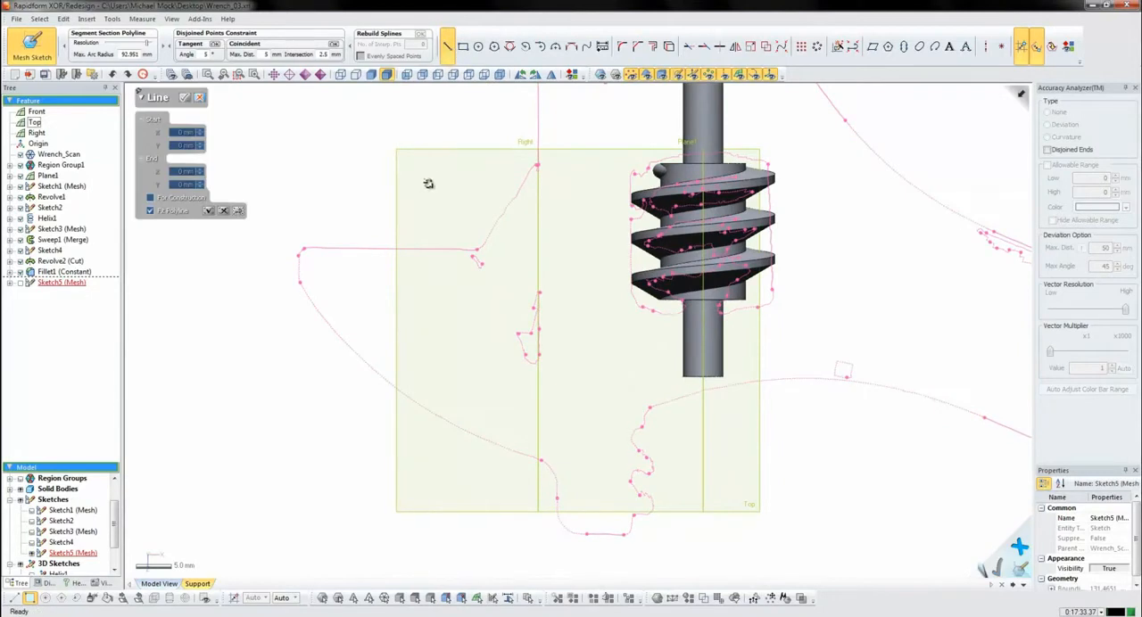
left_click(400, 250)
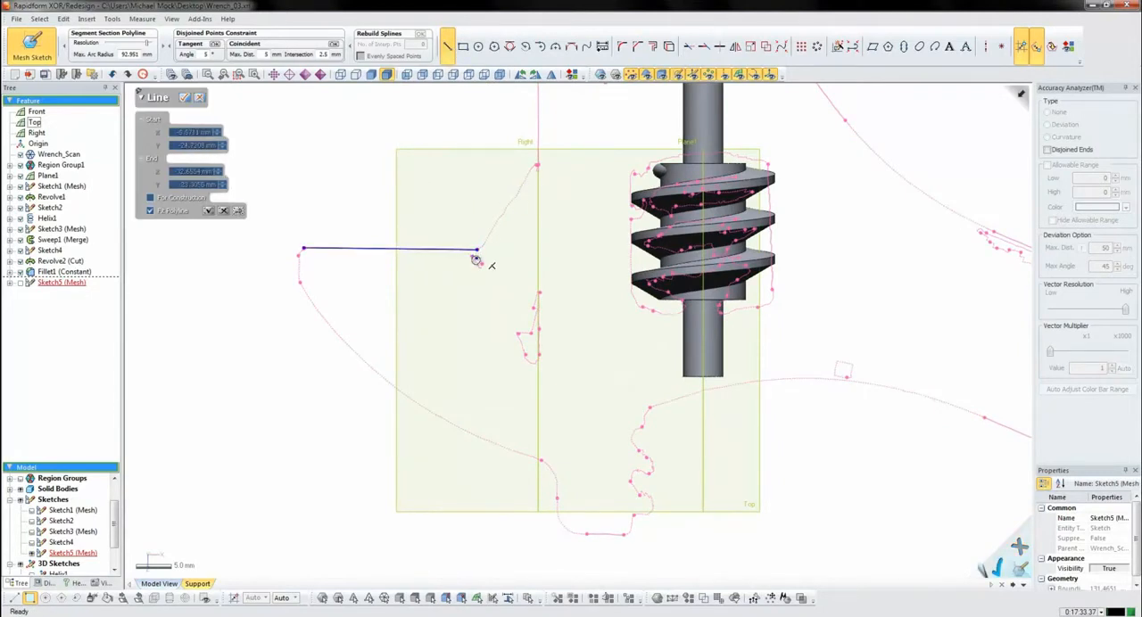
key("ctrl+1")
key("ctrl+2")
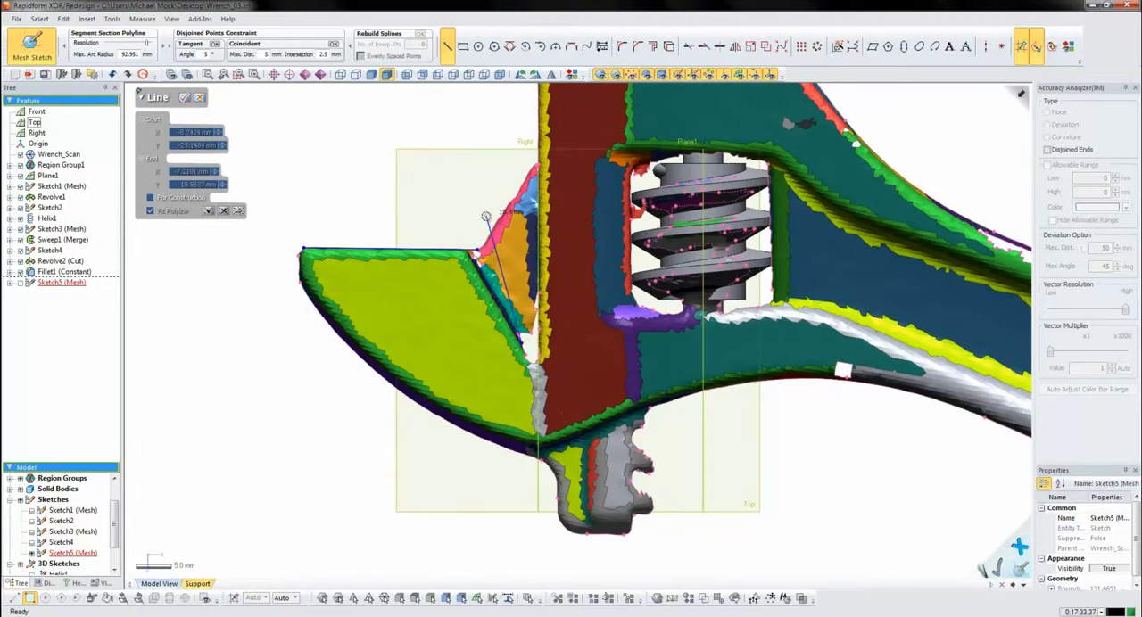
- Draw a vertical line at the lower jaw's tip and vertical lines along the sides of its toothed base
left_click(300, 264)
left_click(298, 349)
double_click(227, 309)
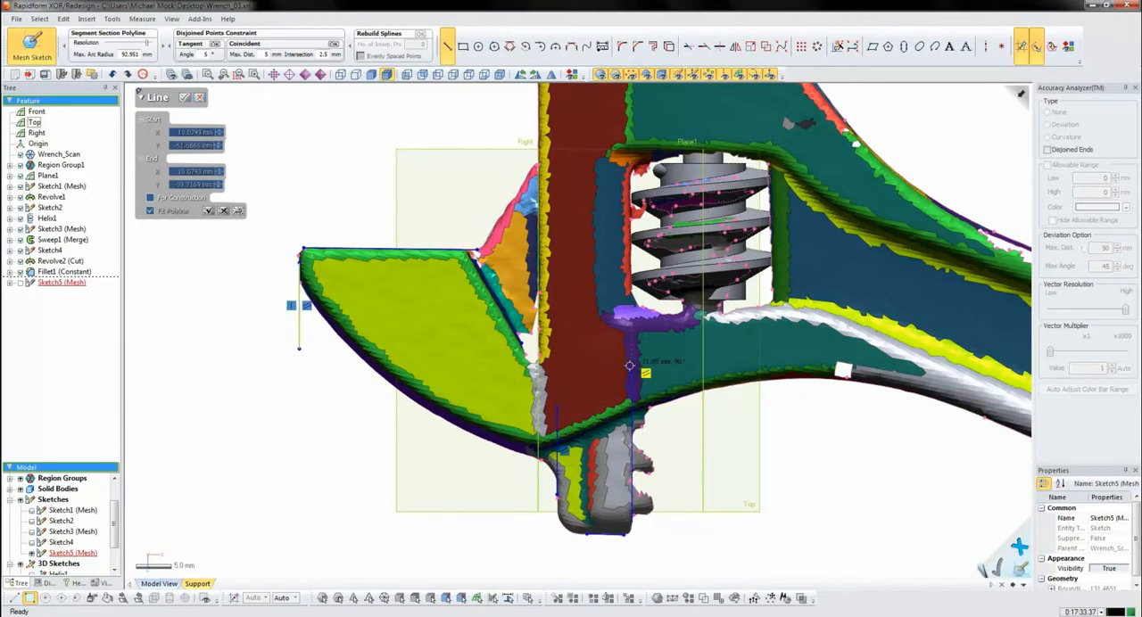
- Draw a horizontal line across the upper end of the jaw's shank and finish the Line tool
scroll(606, 371, "down", 3)
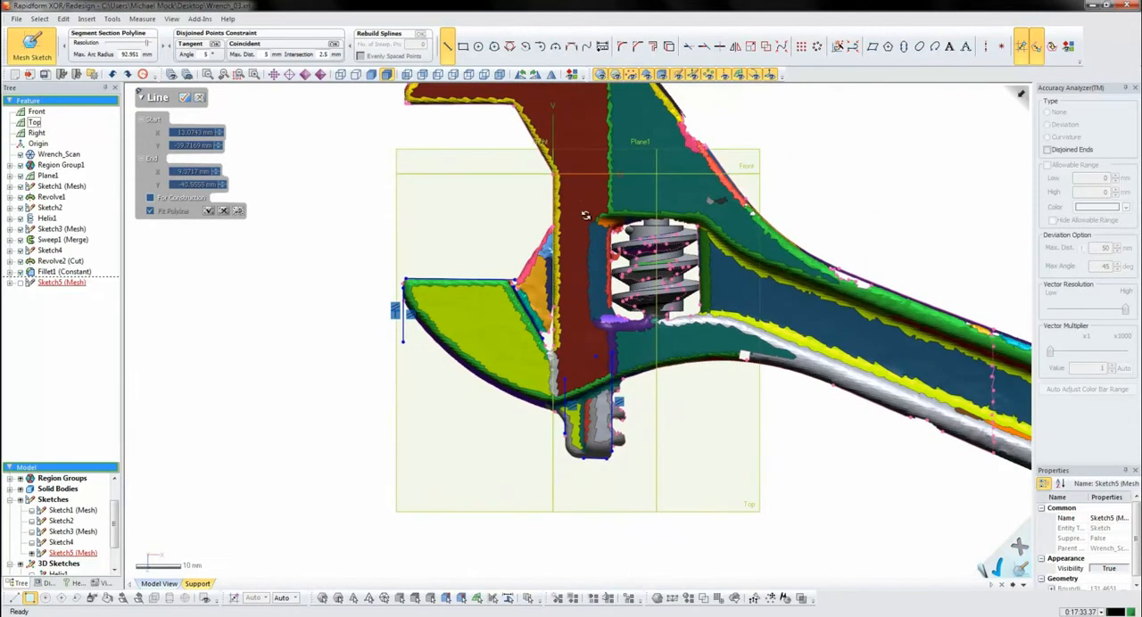
left_click(595, 143)
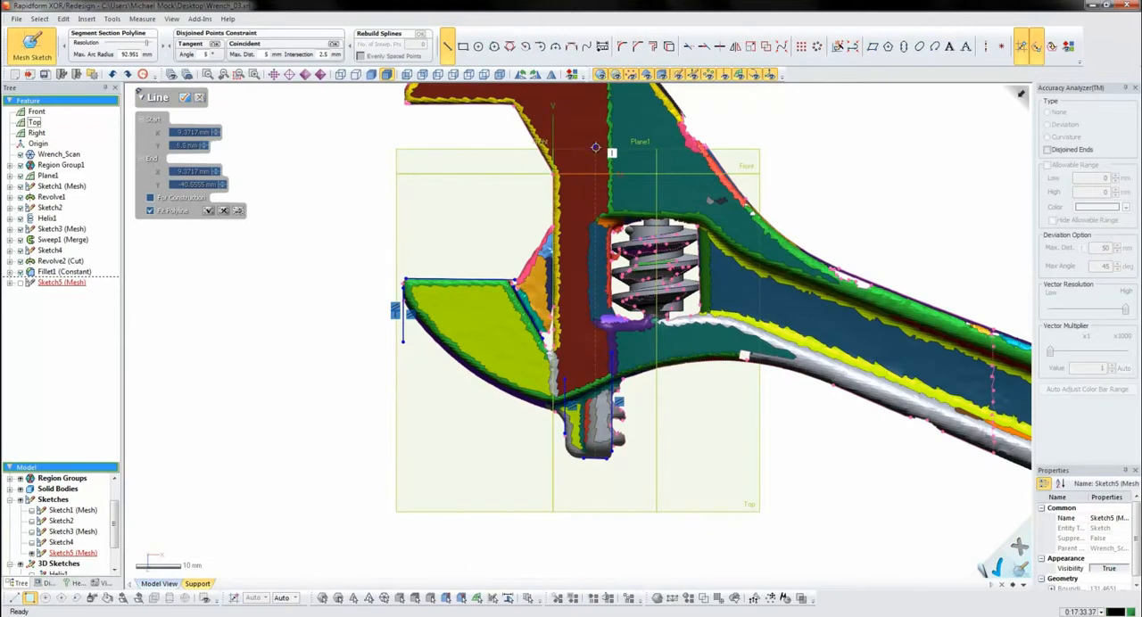
left_click(514, 146)
left_click(186, 97)
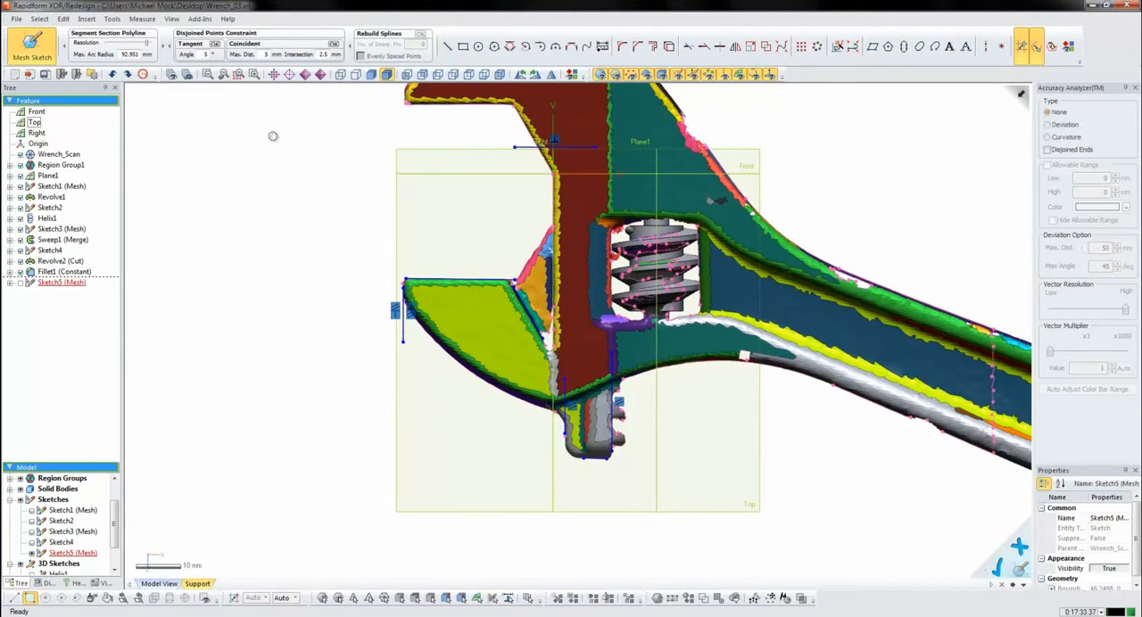
- Trim the jaw sketch's lines and arc to their corners so they form a closed outline
left_click(688, 46)
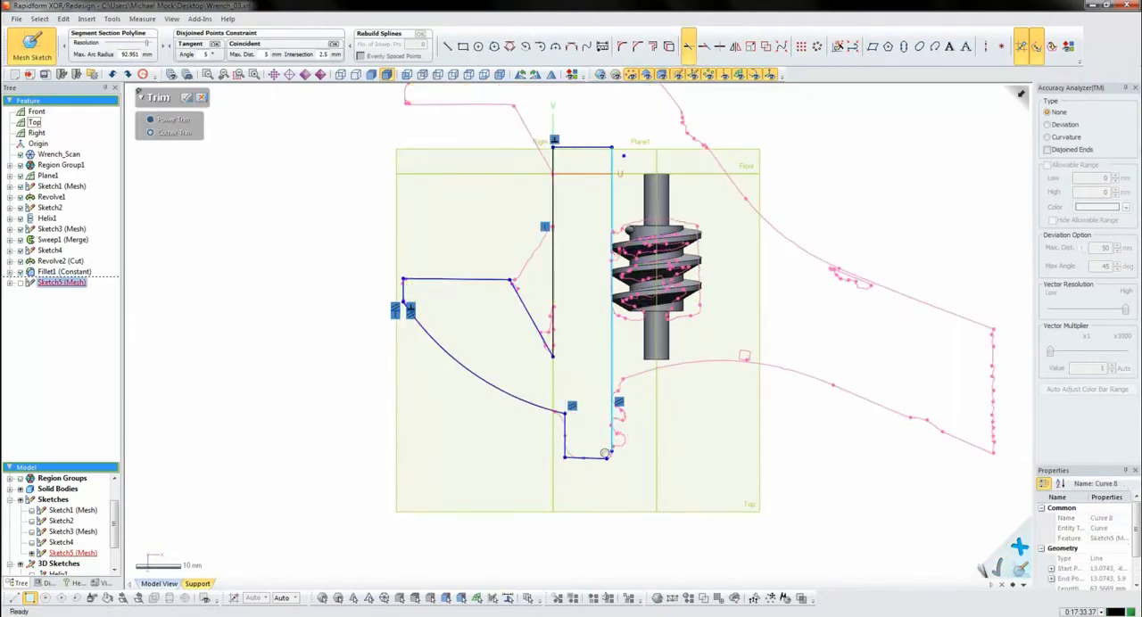
left_click(609, 451)
scroll(586, 429, "up", 1)
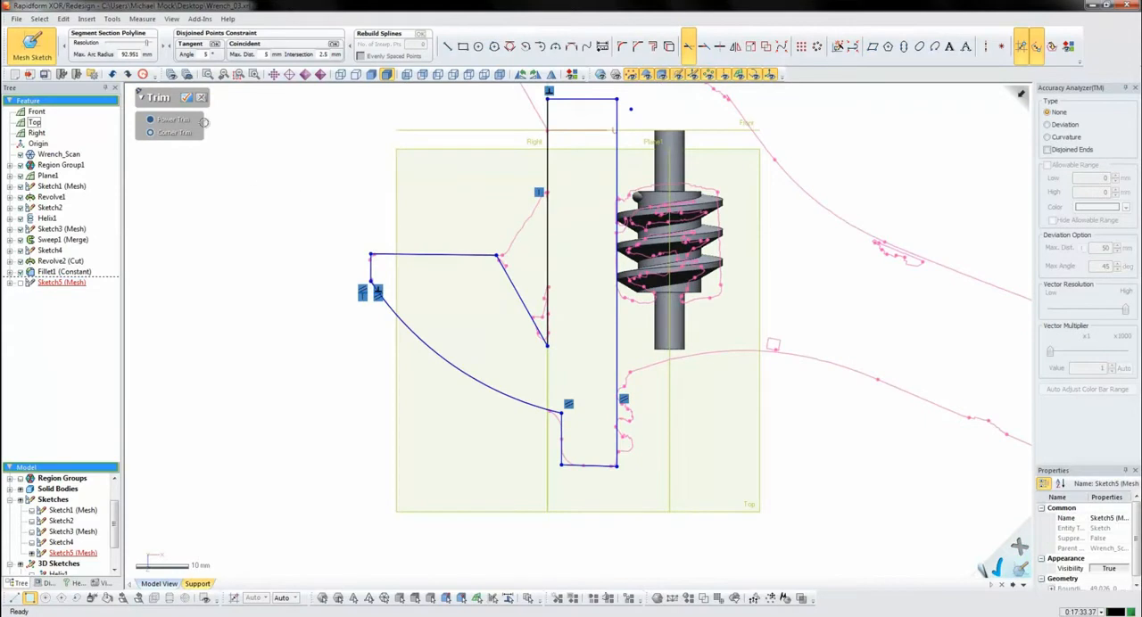
left_click(190, 101)
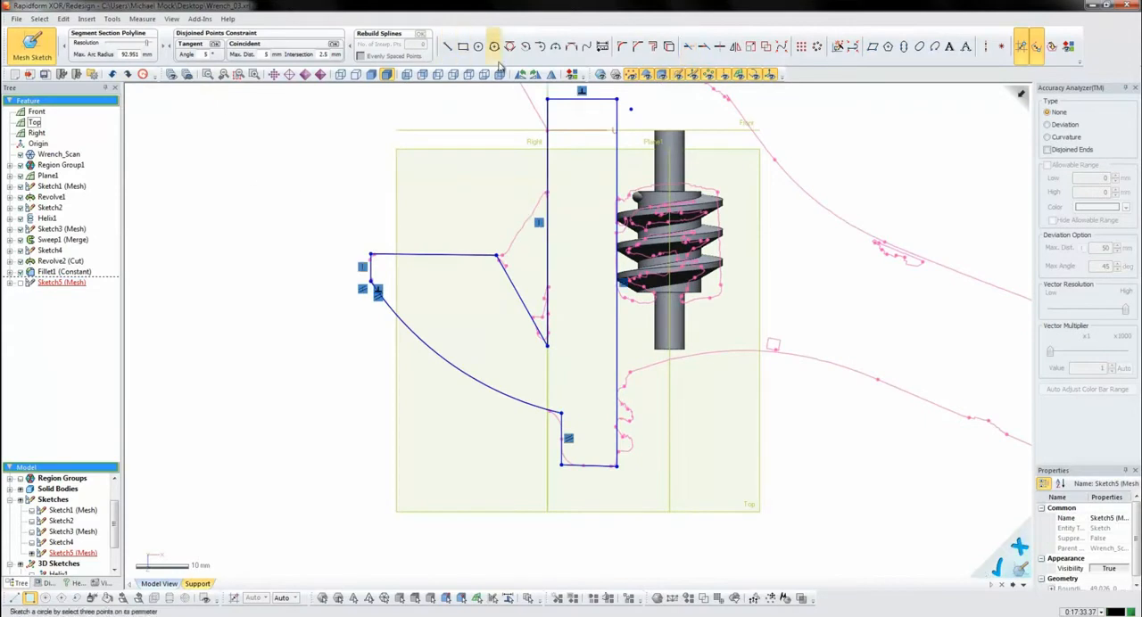
- Fillet the corner between the jaw's curved outer edge and the short vertical line of its toothed base
left_click(622, 46)
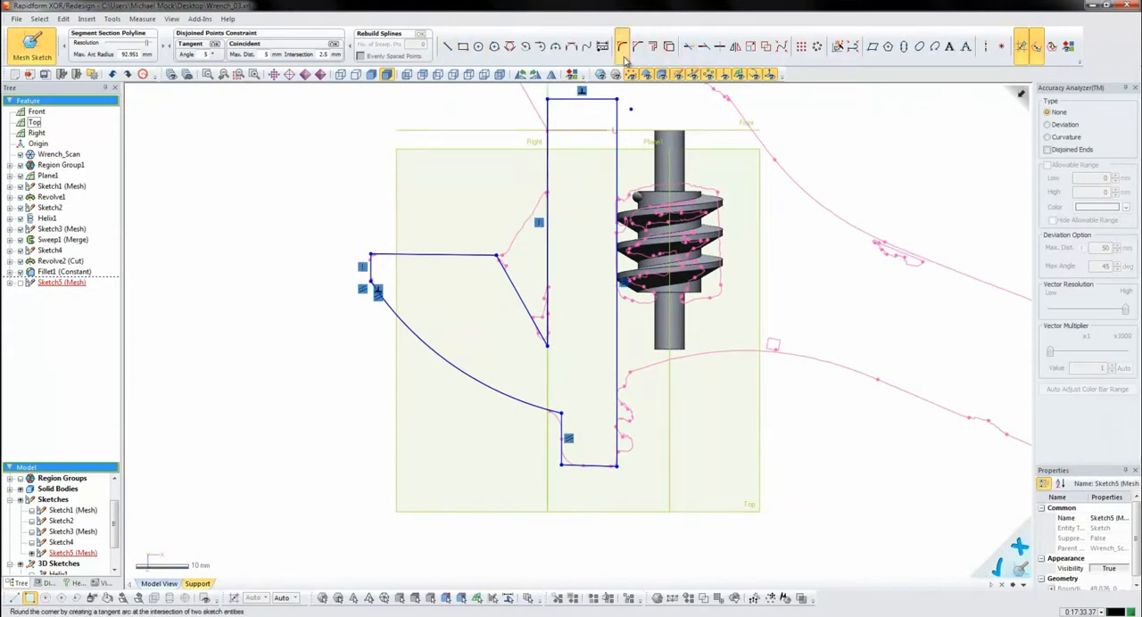
left_click(550, 412)
left_click(561, 432)
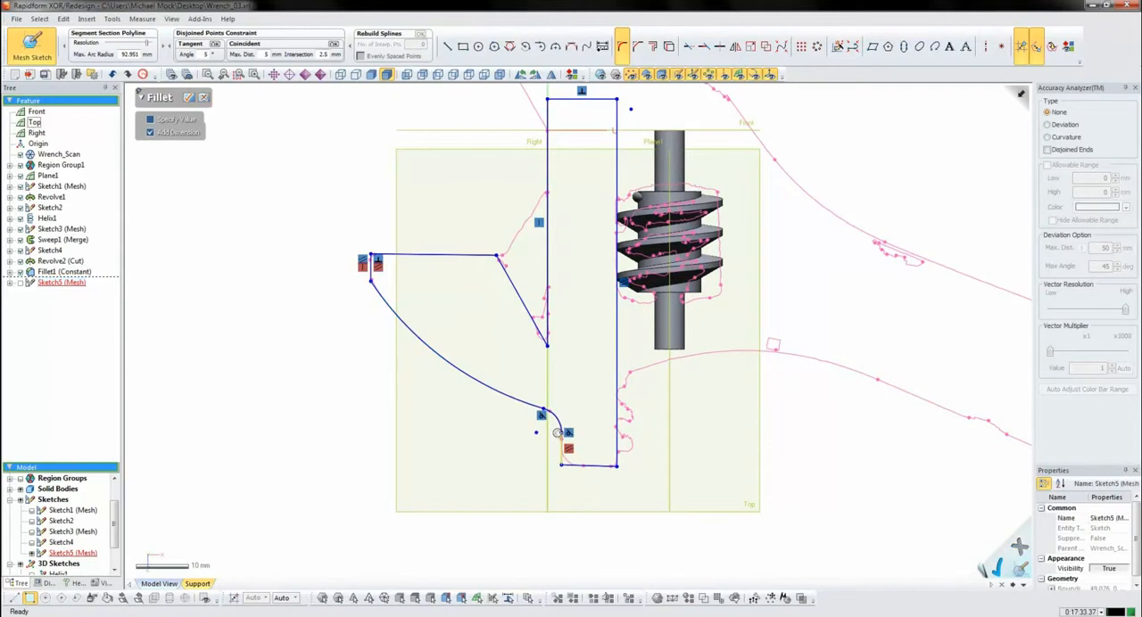
- Fillet the lower corner between the short vertical line and the bottom line of the jaw's base with about a 3.4 mm radius
left_click(561, 449)
left_click(580, 465)
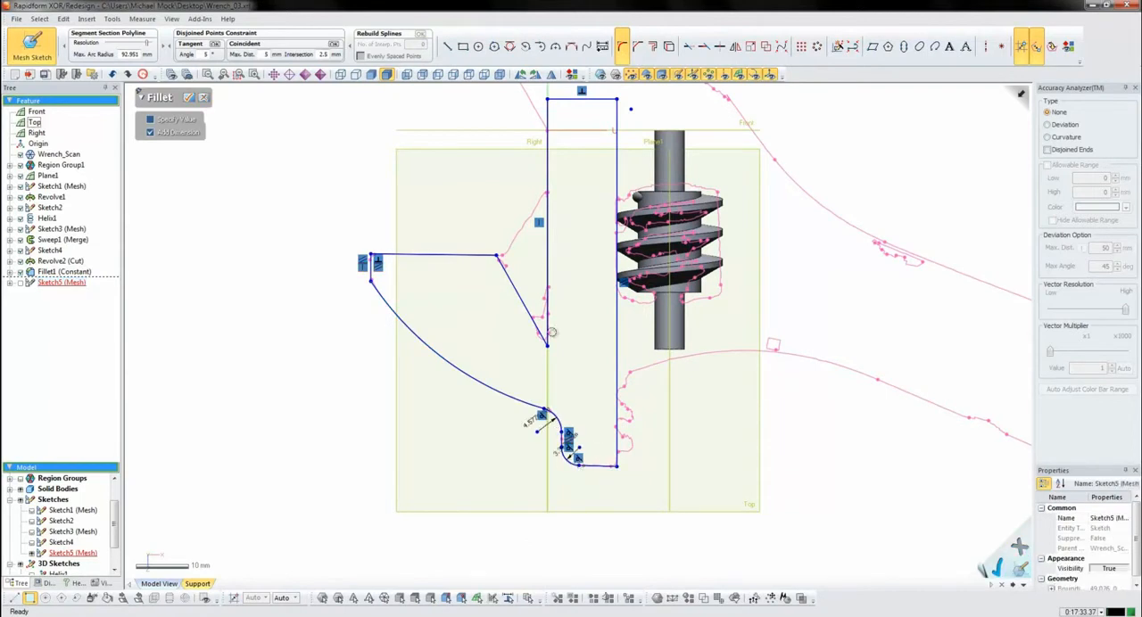
left_click(188, 98)
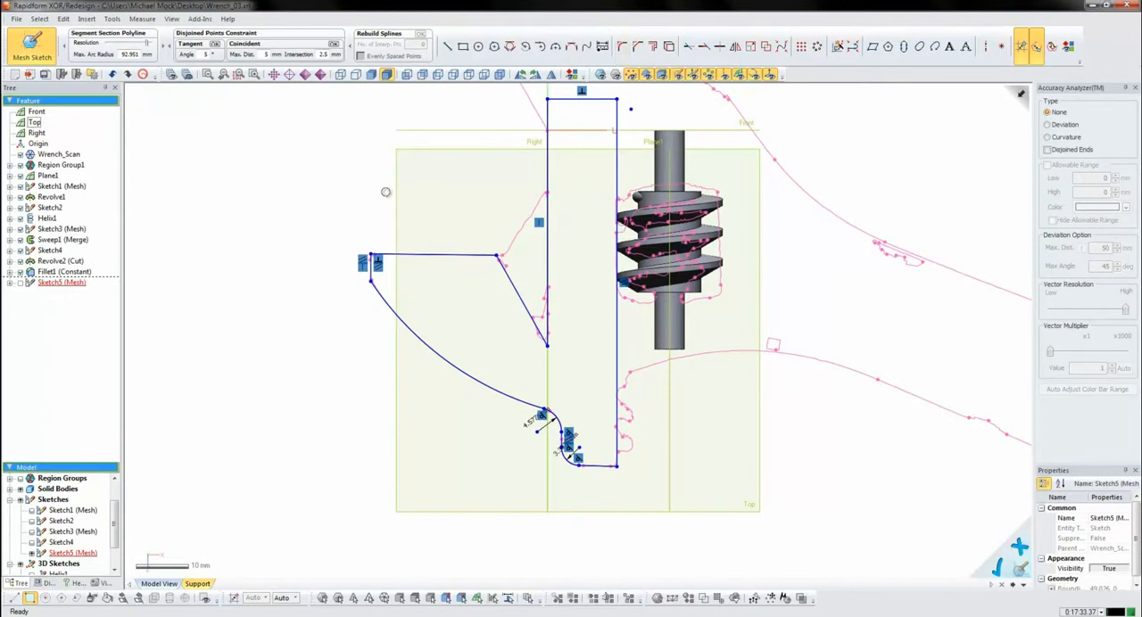
- Draw a horizontal line and a crossing sloped line along the scanned section of the lowest rack tooth
mouse_move(393, 187)
right_mouse_down()
mouse_move(386, 203)
mouse_move(340, 206)
right_mouse_up()
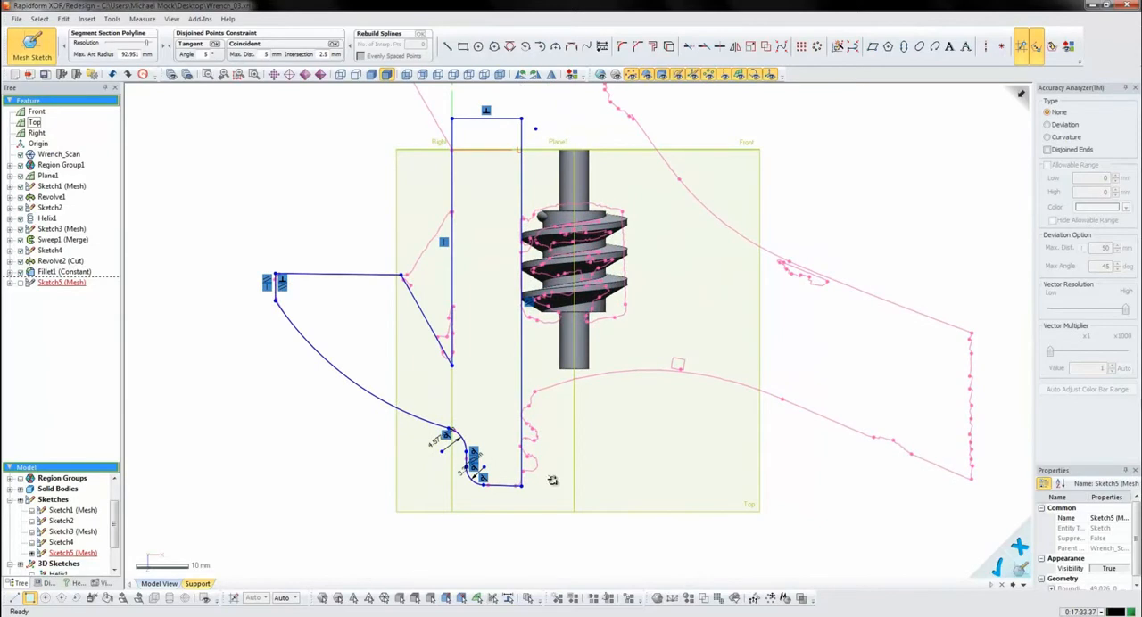
scroll(559, 470, "up", 3)
key("l")
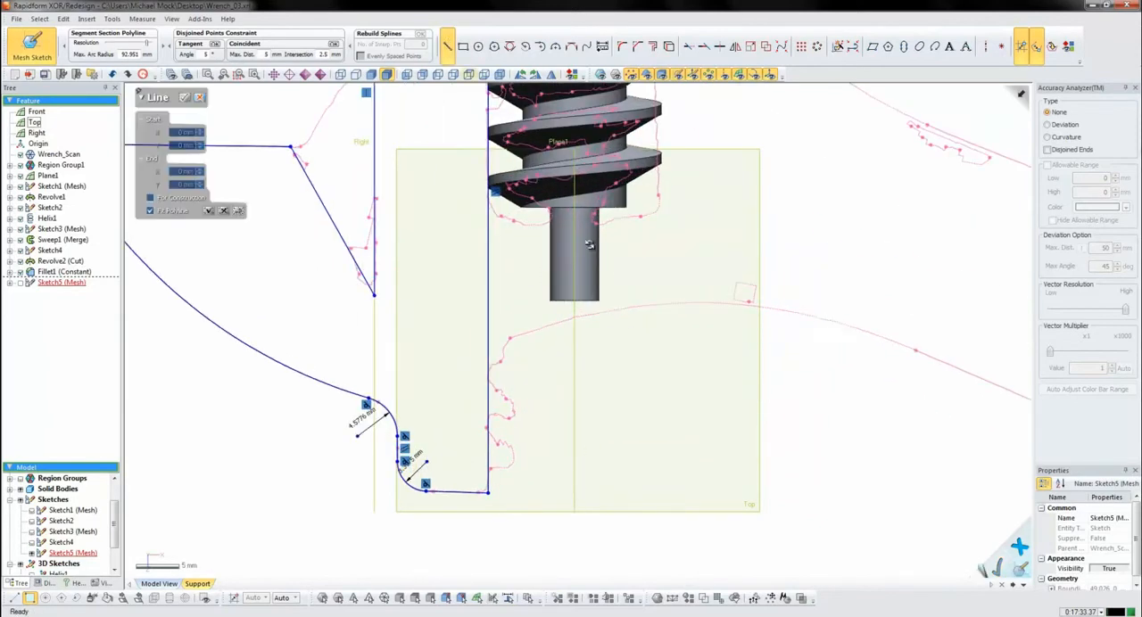
left_click(499, 467)
left_click(548, 467)
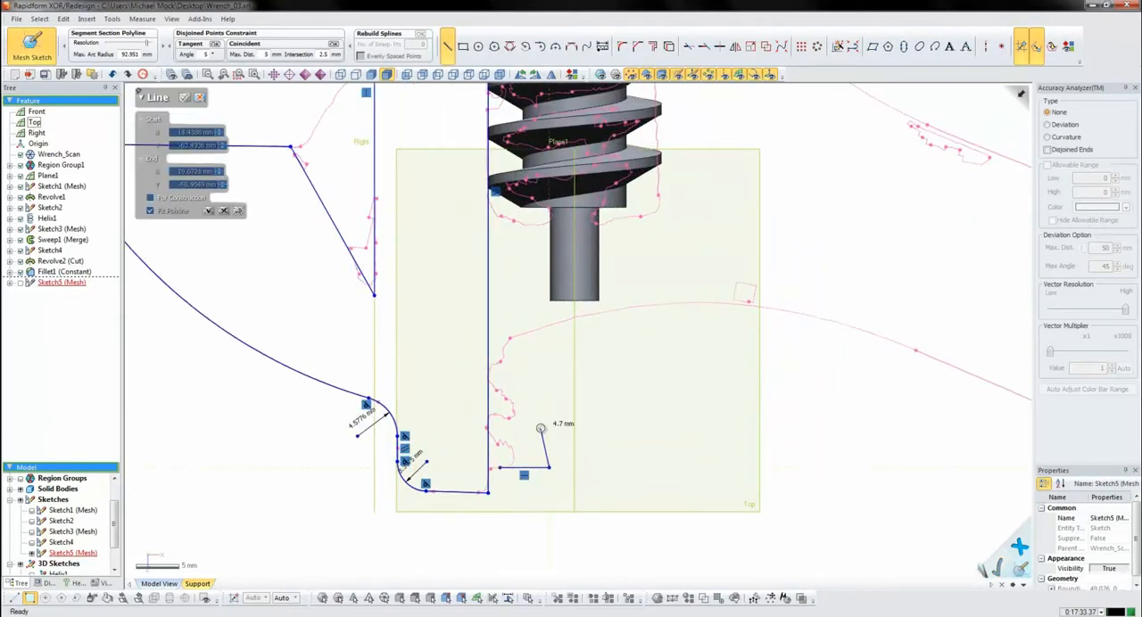
left_click(583, 482)
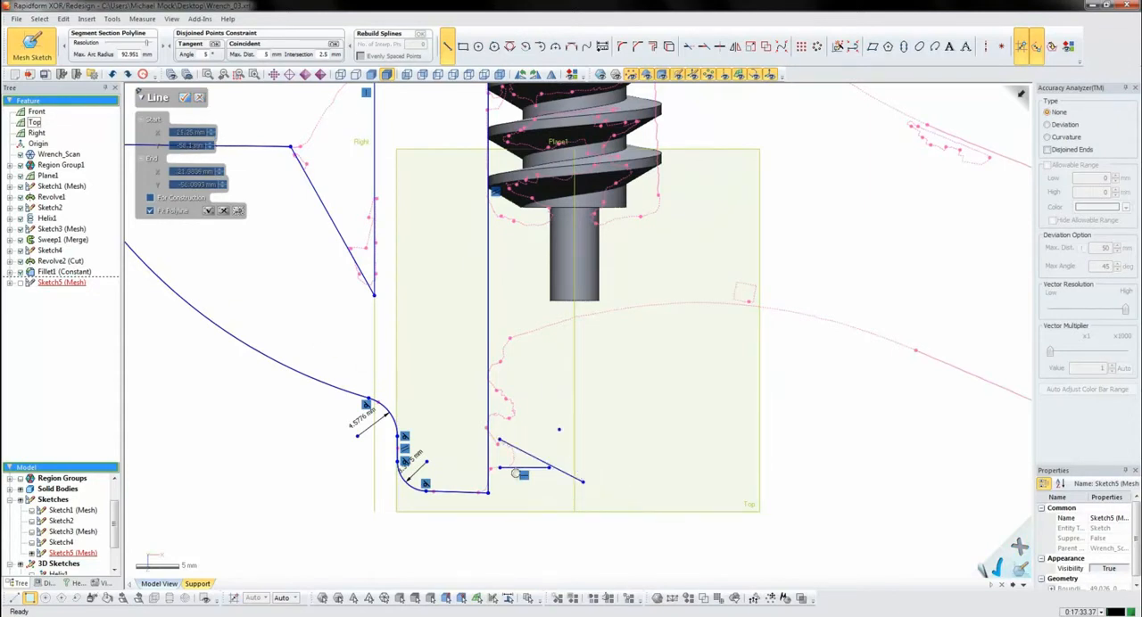
- Fillet the horizontal and sloped tooth lines into a rounded tooth tip with a radius of about 1.4 mm
scroll(524, 464, "up", 2)
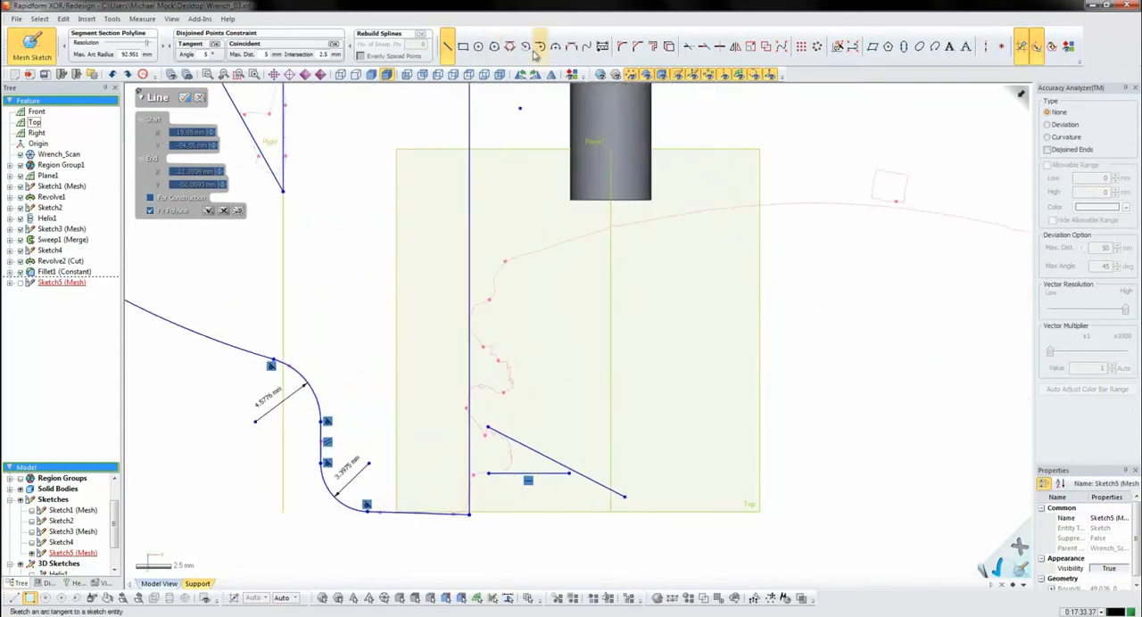
left_click(621, 45)
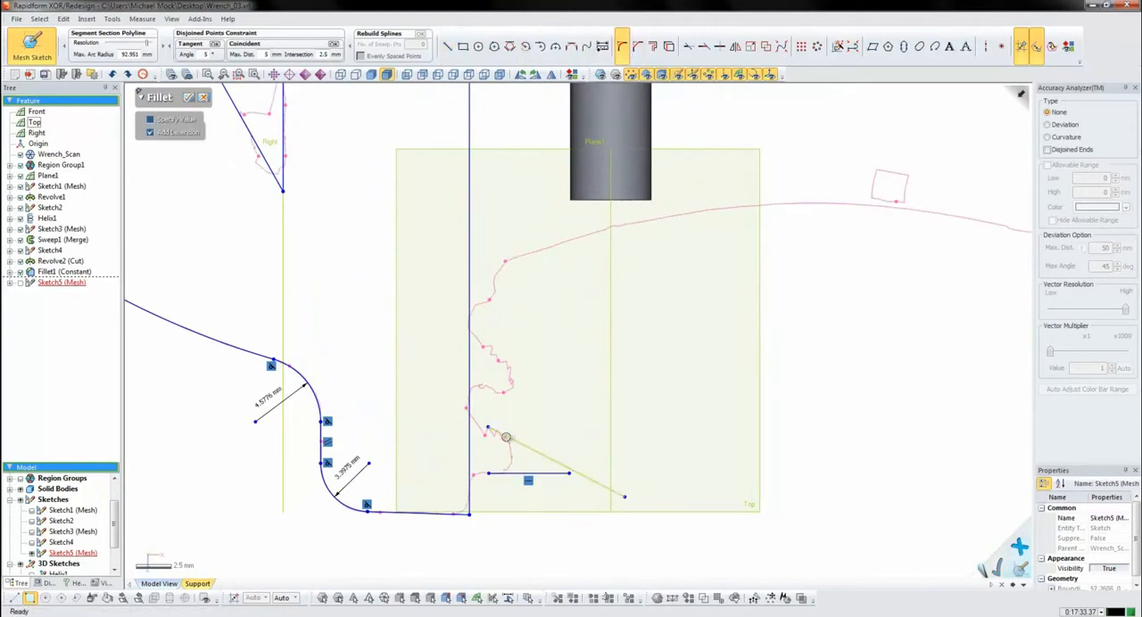
left_click(509, 437)
left_click_drag(511, 474, 496, 472)
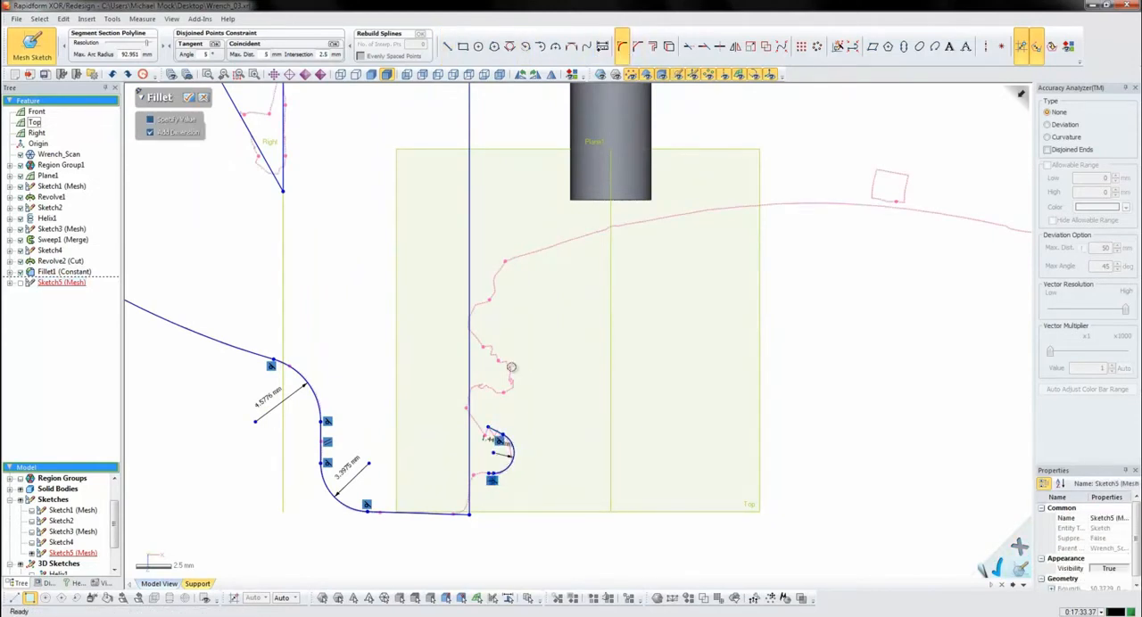
left_click(191, 98)
- Set the tooth tip's fillet radius to 1.2 mm and adjust the tooth outline to the scanned section
double_click(492, 440)
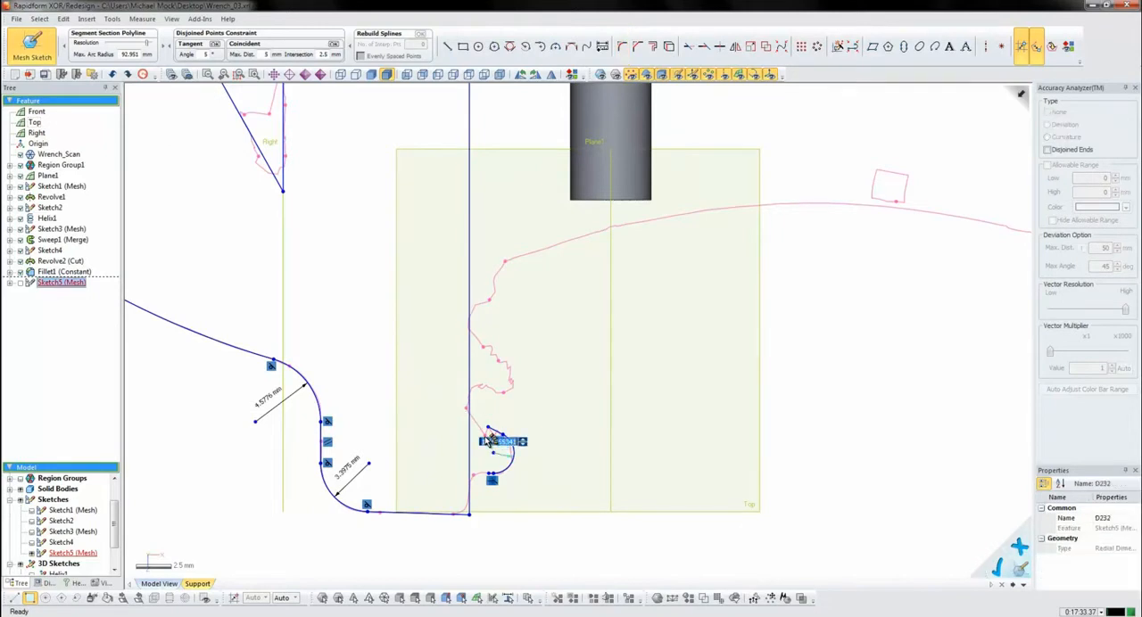
key("Return")
left_click(535, 437)
scroll(500, 475, "up", 2)
mouse_move(512, 446)
left_mouse_down()
mouse_move(497, 446)
mouse_move(503, 432)
left_mouse_up()
left_click(543, 215)
- Dimension the angle between the tooth's sloped and horizontal lines at 40°
left_click(602, 46)
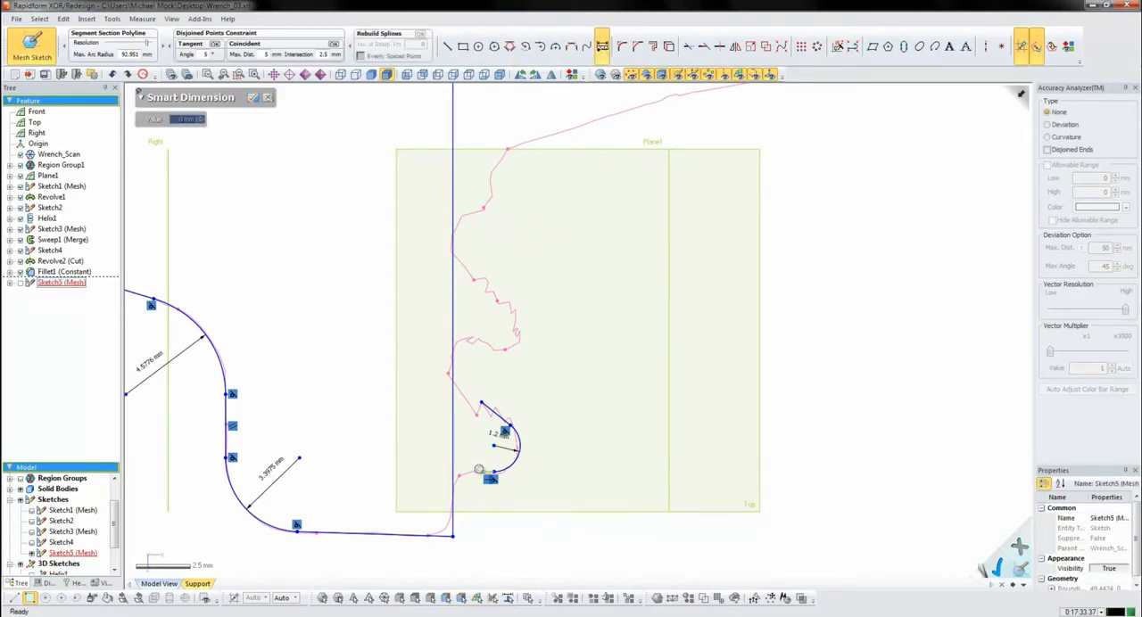
key("Escape")
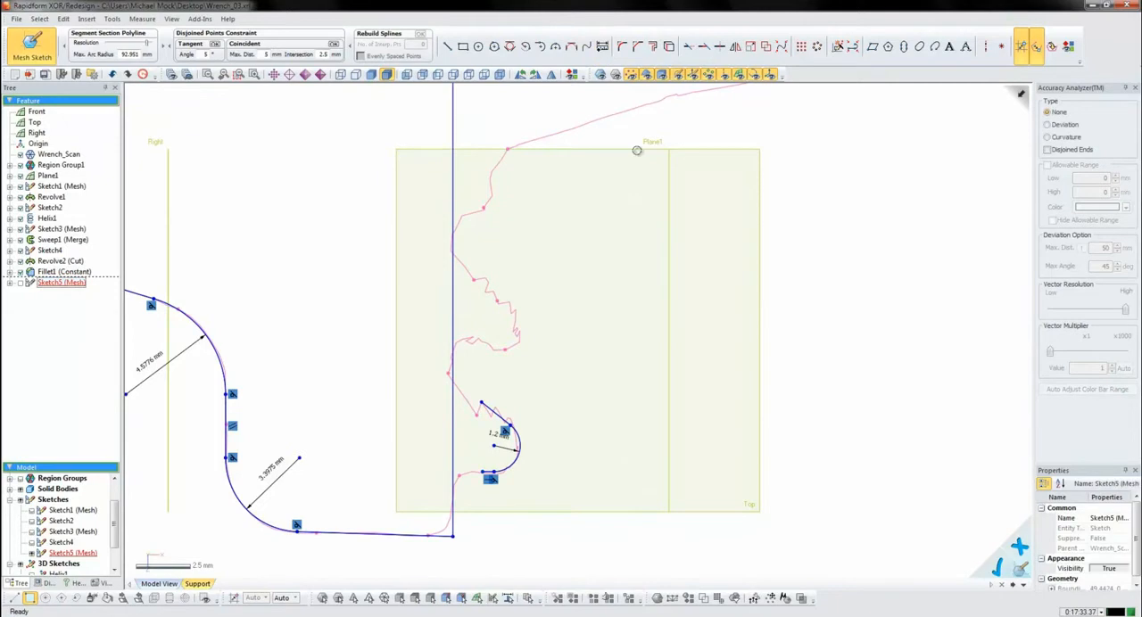
left_click(602, 45)
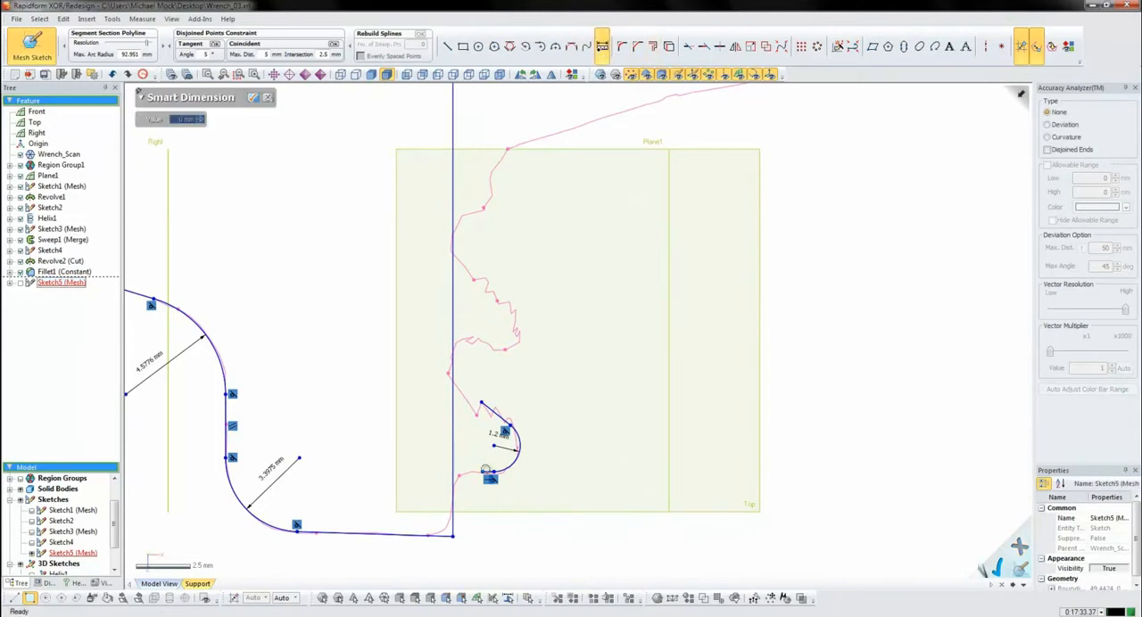
left_click(491, 407)
left_click(369, 384)
left_click(178, 120)
type("40")
key("Return")
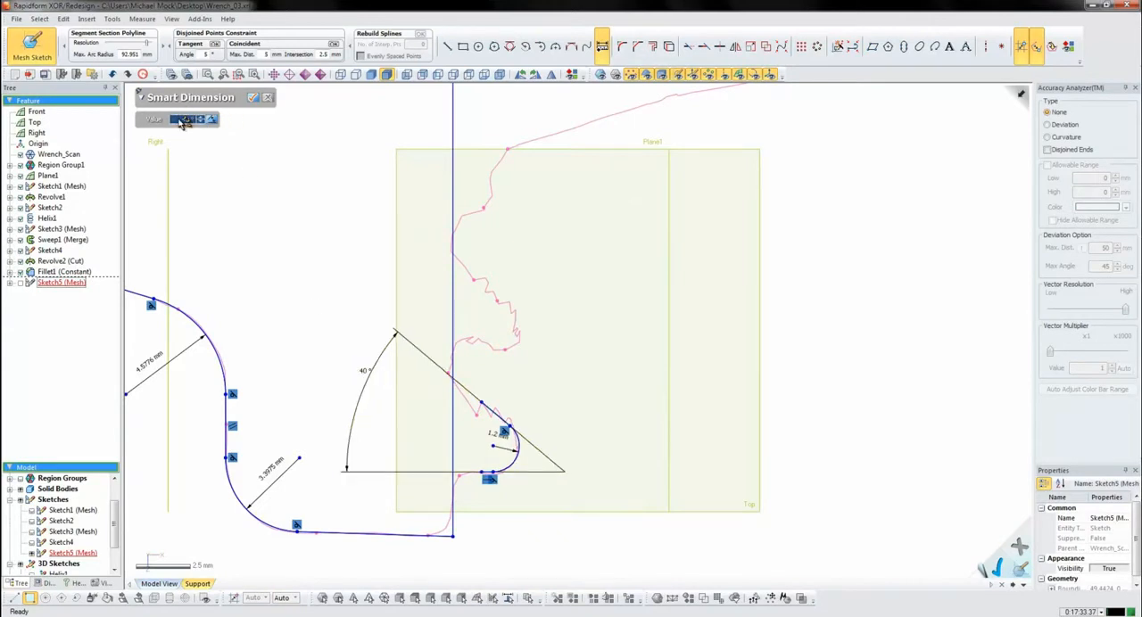
left_click(267, 97)
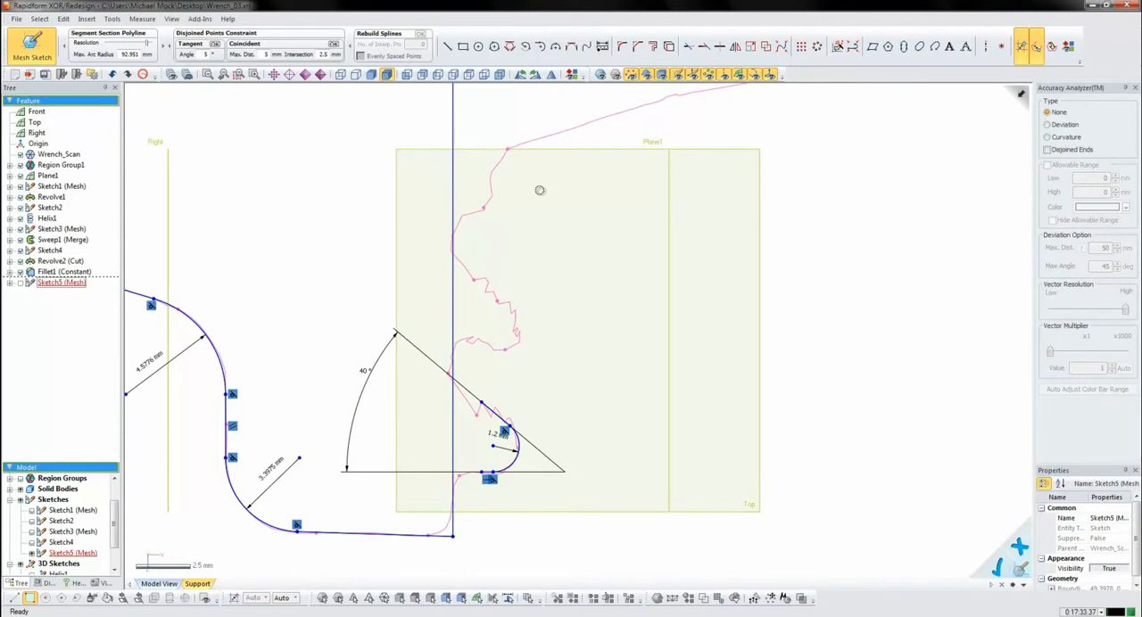
- Extend the tooth's sloped and horizontal lines to the shank's vertical line beside the adjusting screw
left_click(704, 46)
left_click(491, 414)
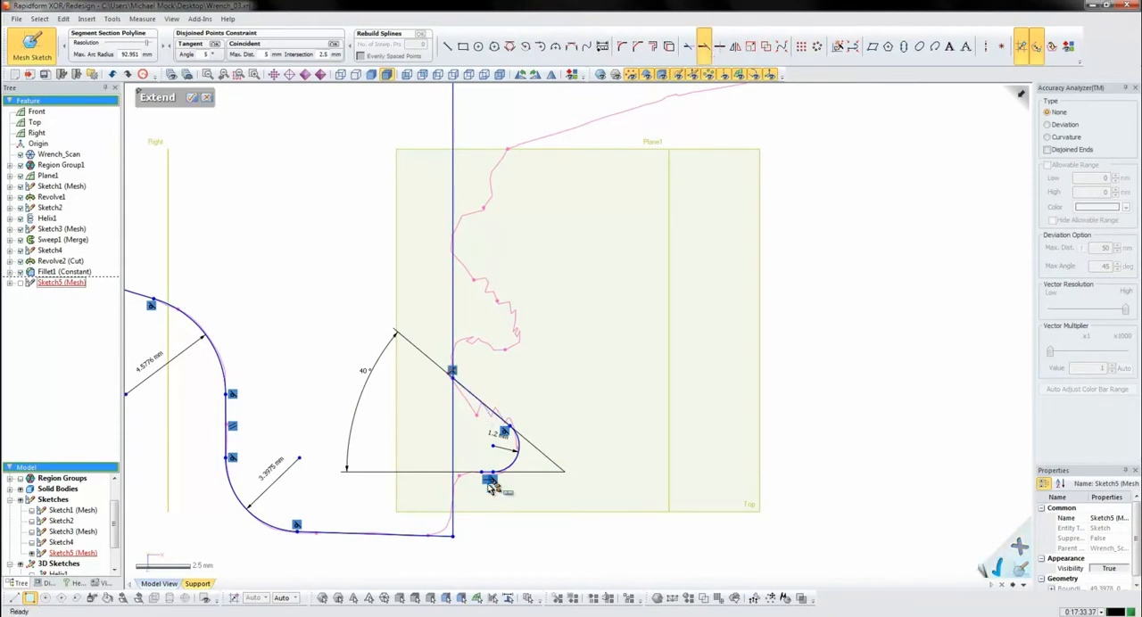
left_click(196, 98)
- Create a linear pattern of the tooth's three curves along the shank with 9 instances, 5.65 mm spacing and a 90° angle
mouse_move(596, 307)
right_mouse_down("shift")
mouse_move(594, 276)
mouse_move(562, 407)
right_mouse_up("shift")
right_click_drag(562, 407, 592, 345, "shift")
right_click_drag(595, 284, 564, 330, "ctrl")
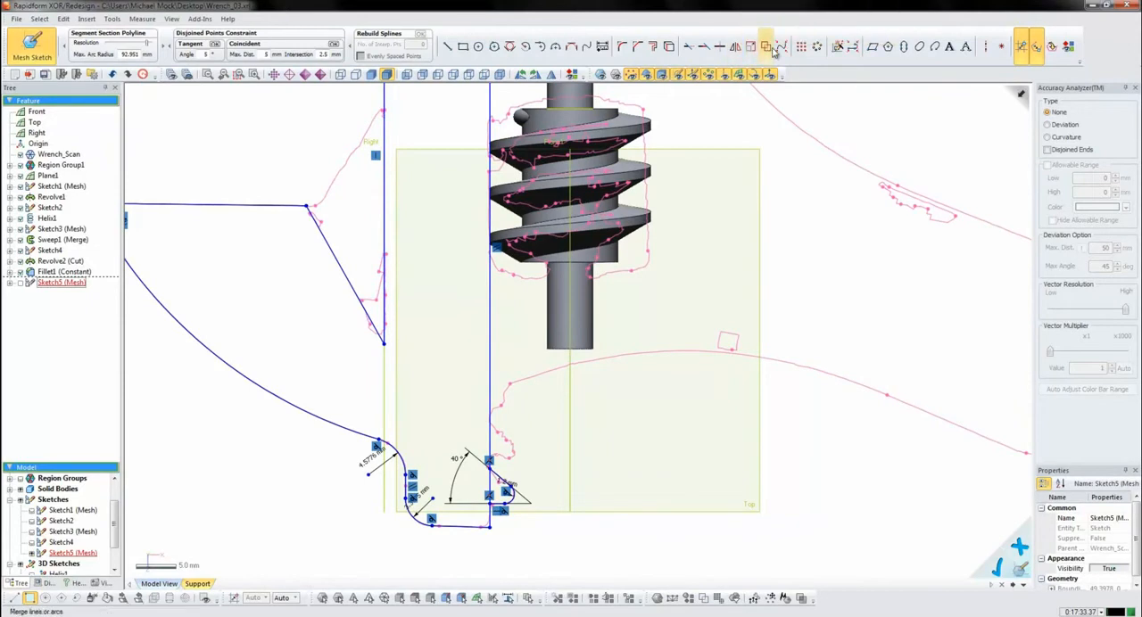
left_click(800, 46)
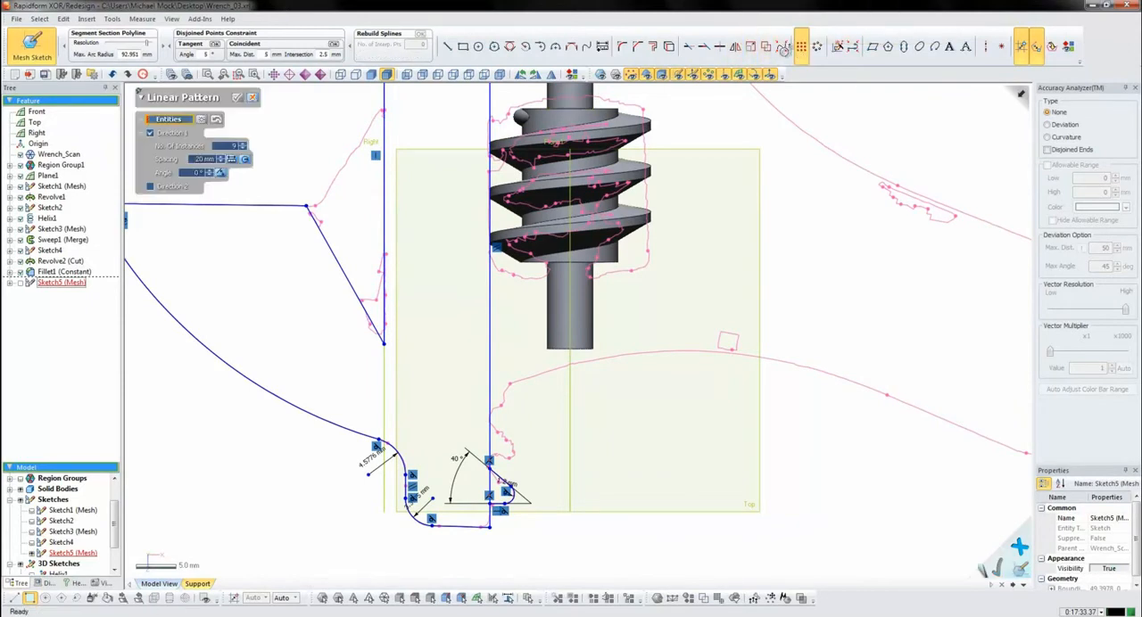
left_click(524, 500)
left_click(189, 200)
key("Return")
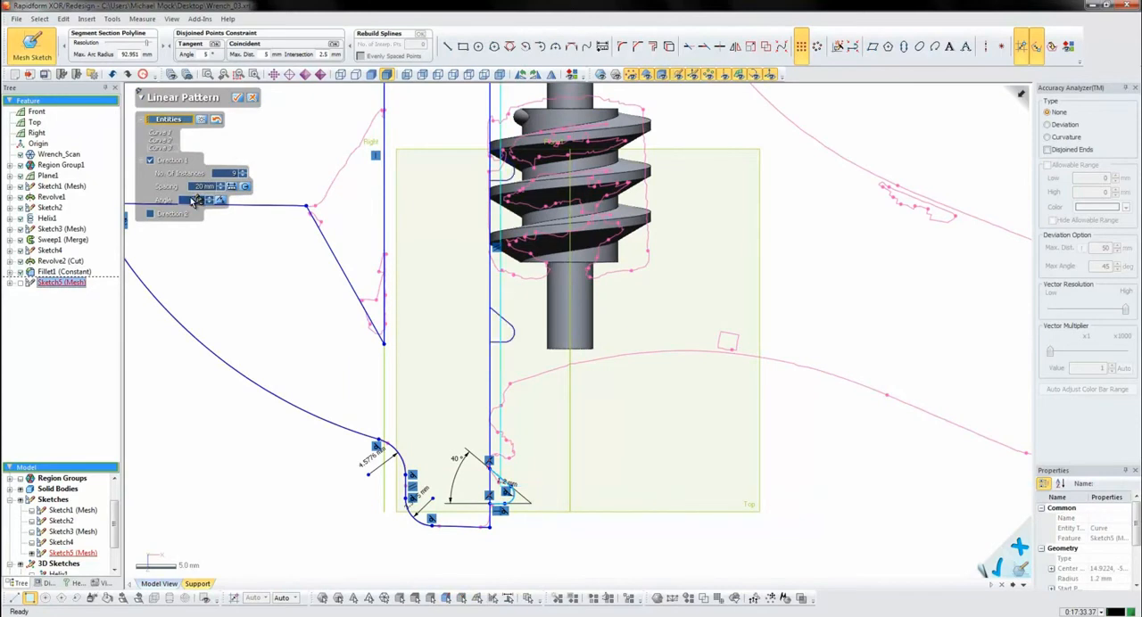
left_click(202, 188)
key("Return")
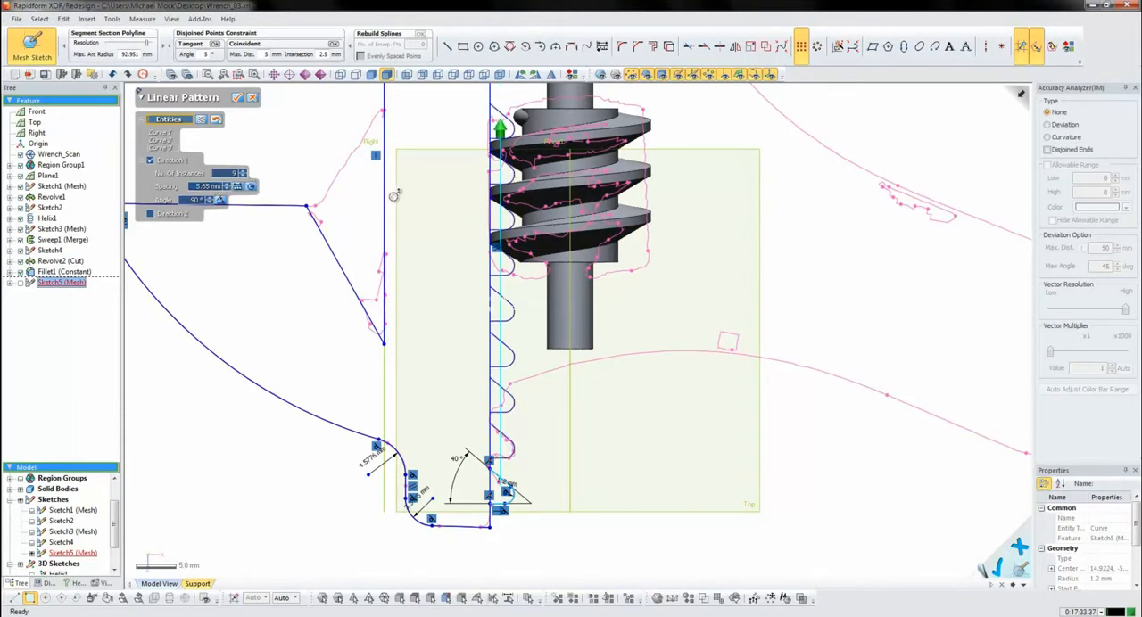
scroll(488, 192, "up", 6)
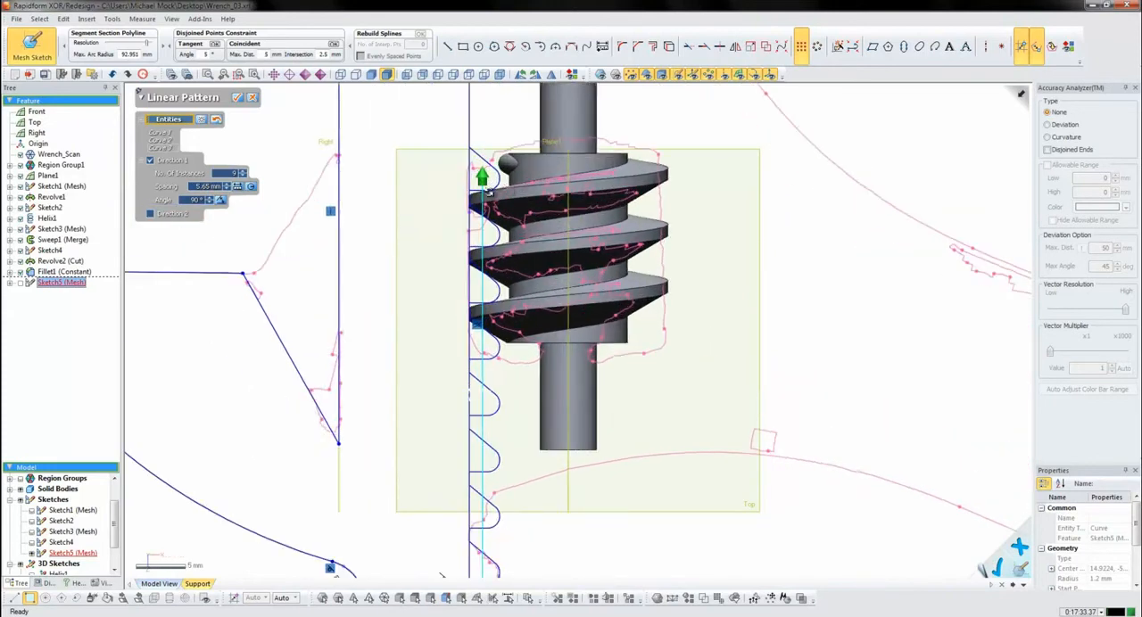
scroll(487, 192, "down", 3)
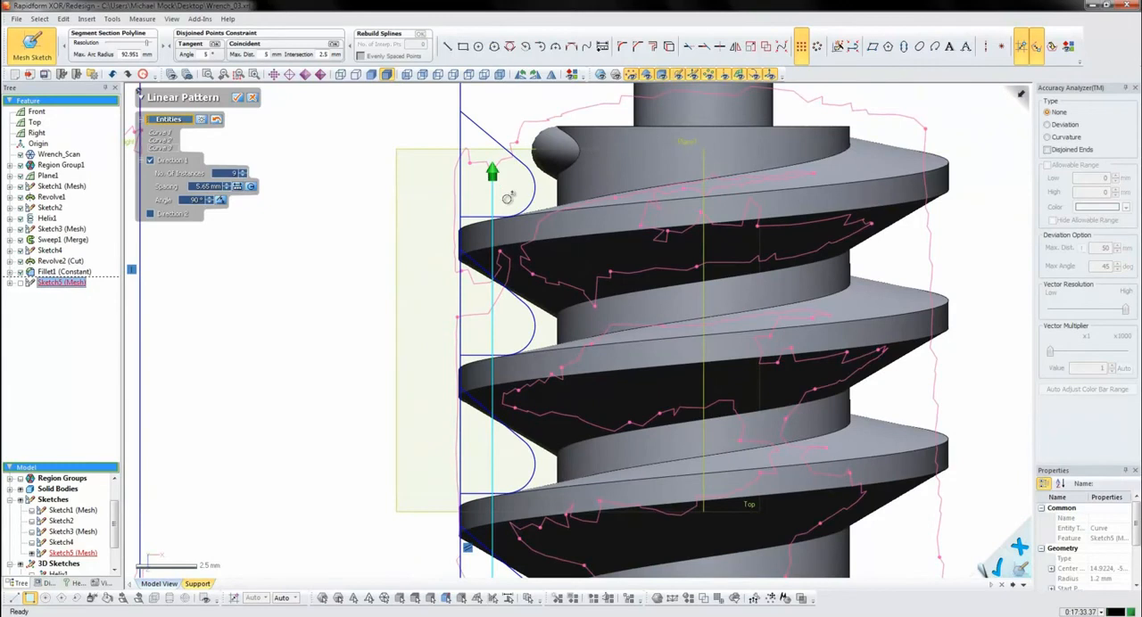
left_click(241, 98)
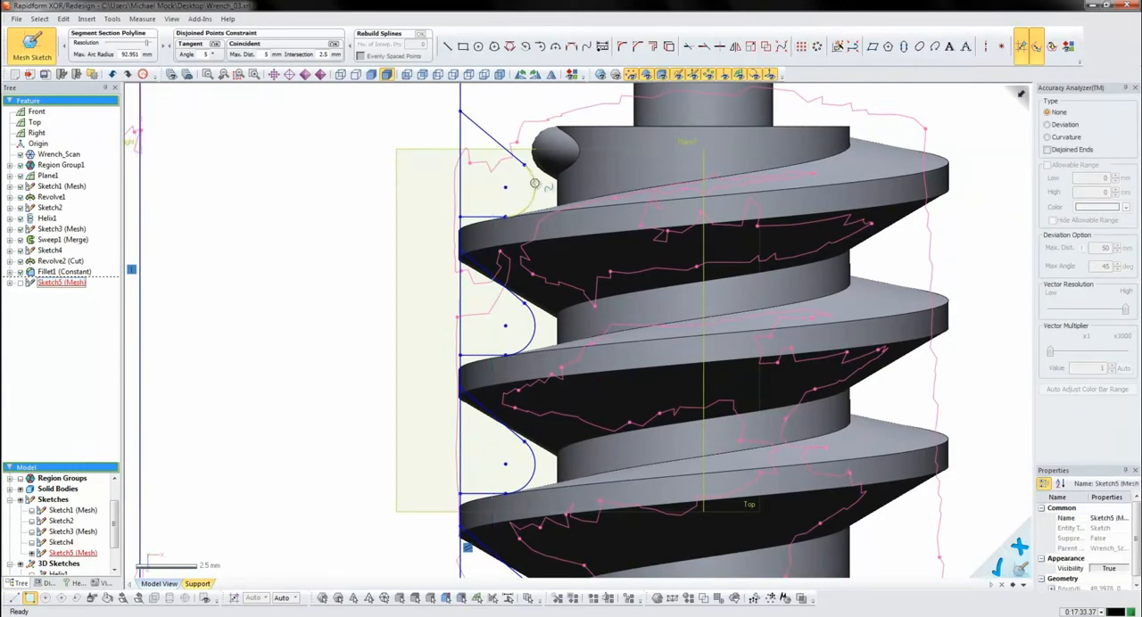
- Delete the sloped line and the rounded tip arc of the uppermost patterned tooth, keeping its horizontal line
left_click(509, 157)
key("Delete")
left_click(535, 182)
key("Delete")
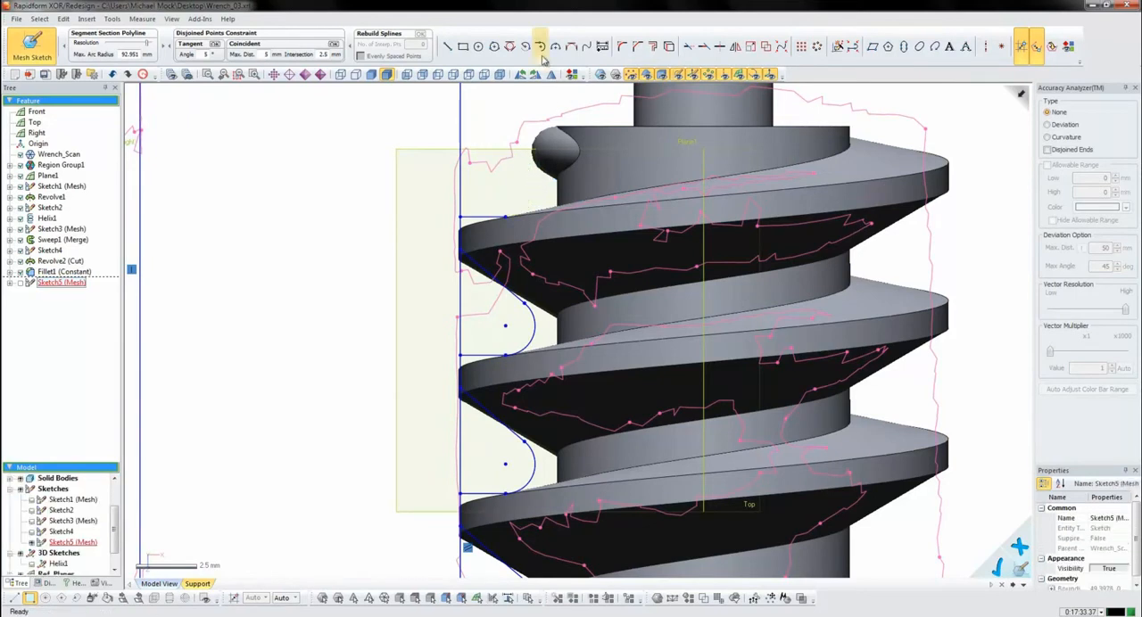
- Draw a vertical line above the uppermost tooth's horizontal line and fillet their corner with a radius of about 1.1 mm
left_click(447, 46)
left_click(524, 185)
left_click(524, 96)
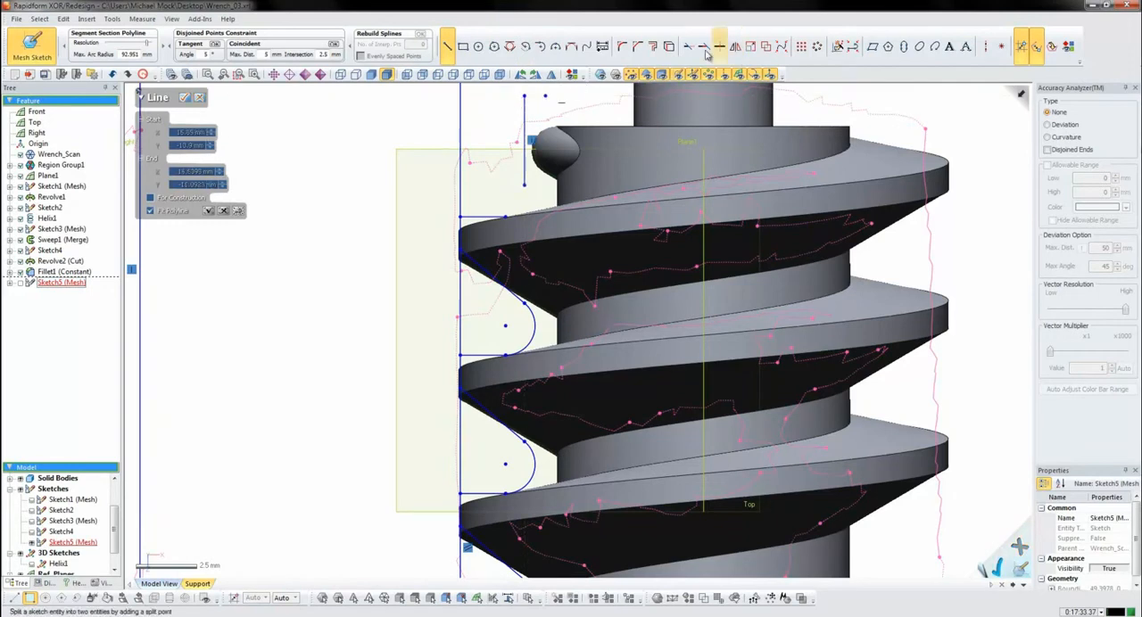
left_click(622, 46)
left_click(524, 173)
left_click(499, 217)
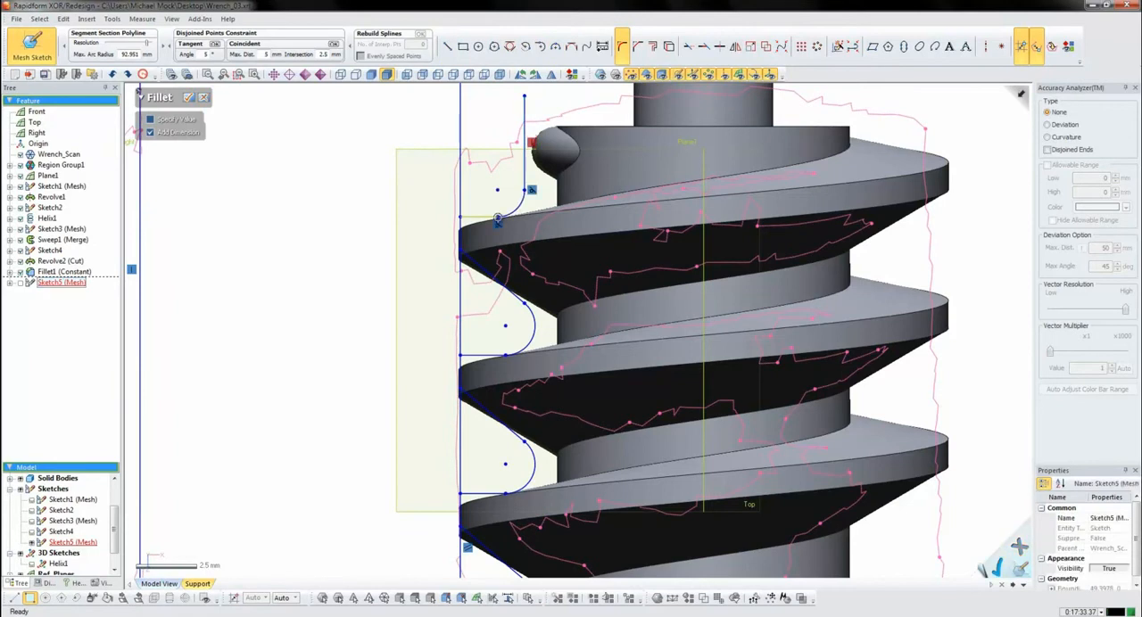
left_click(191, 98)
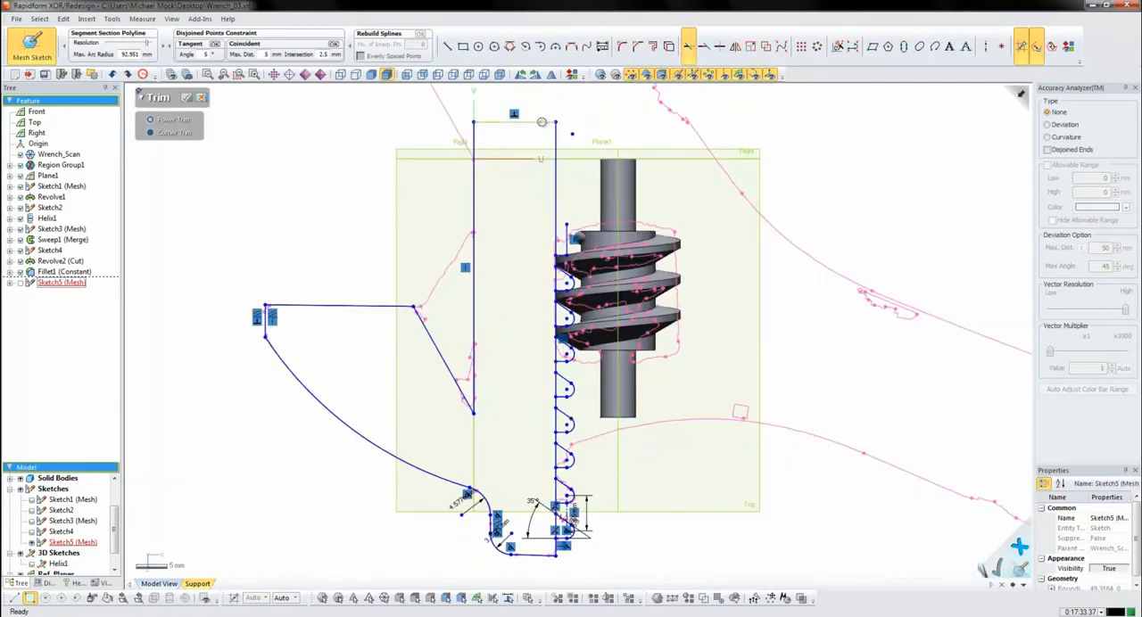
- Corner-trim the shank's top line and the new vertical line so that they meet at the shank's upper end
left_click(542, 122)
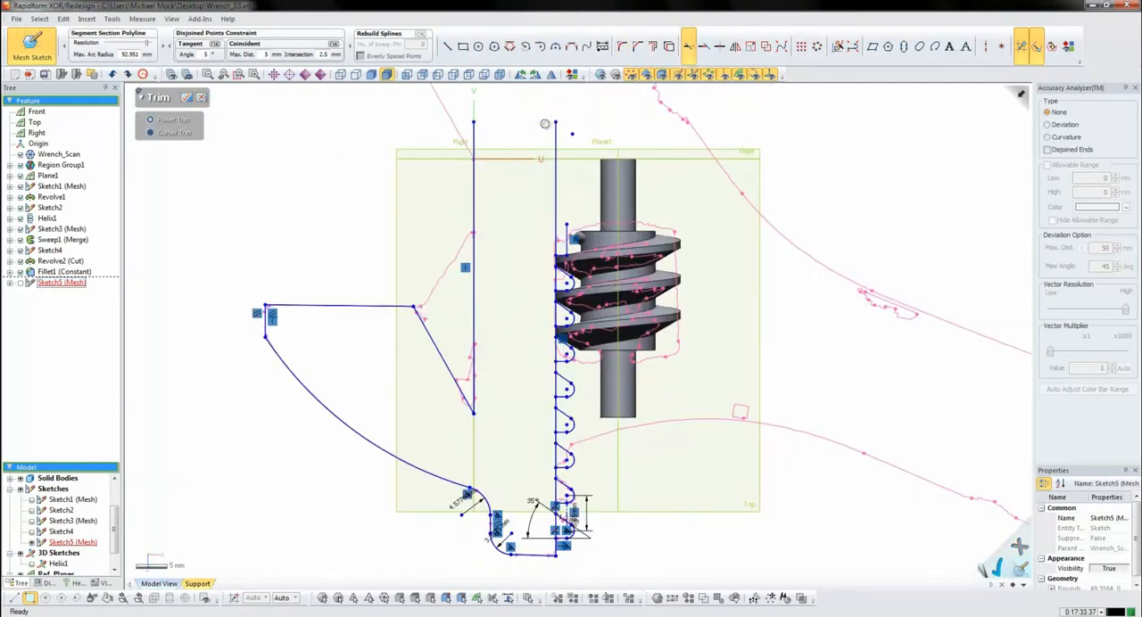
key("ctrl+z")
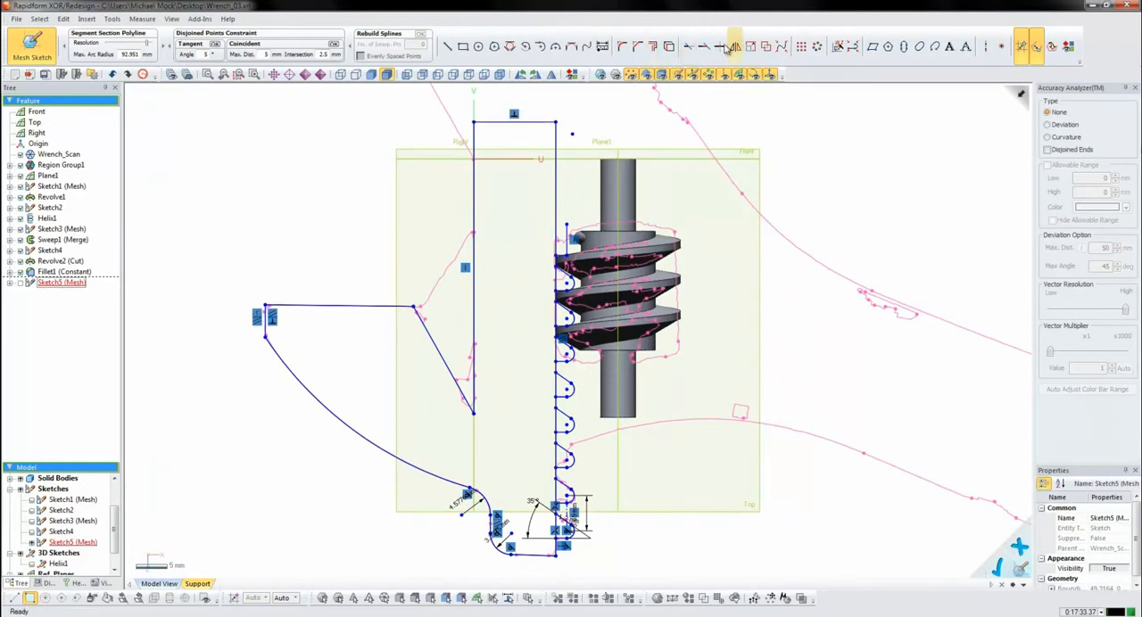
left_click(543, 124)
left_click(567, 231)
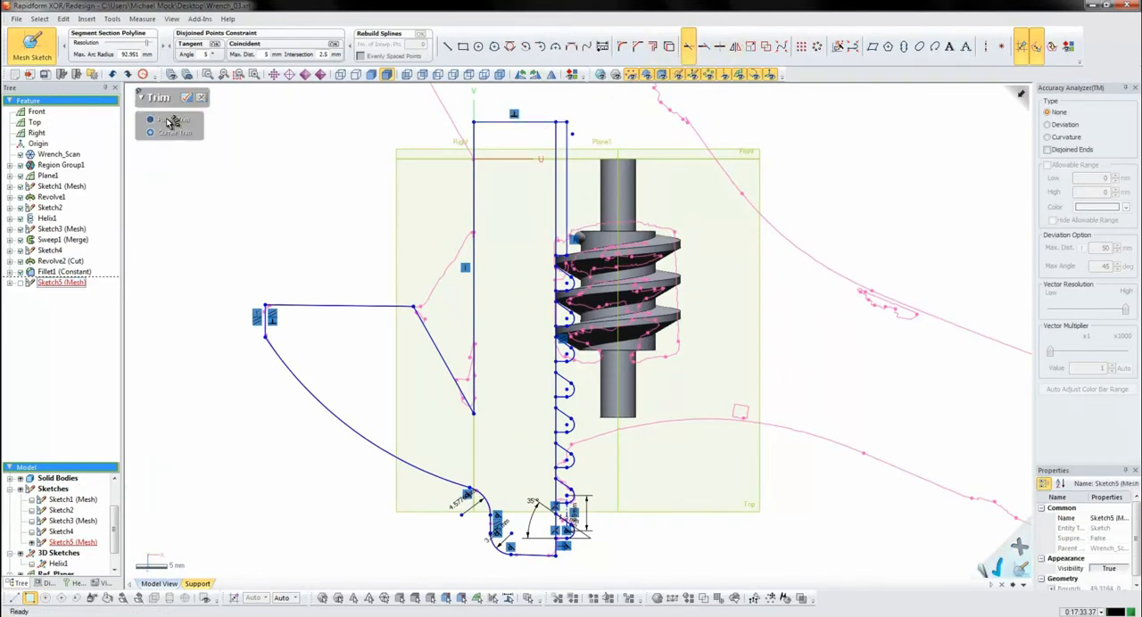
- Trim away the old vertical line above the rack and its segments inside each tooth to leave a toothed outline
left_click(557, 157)
left_click(557, 281)
left_click(554, 312)
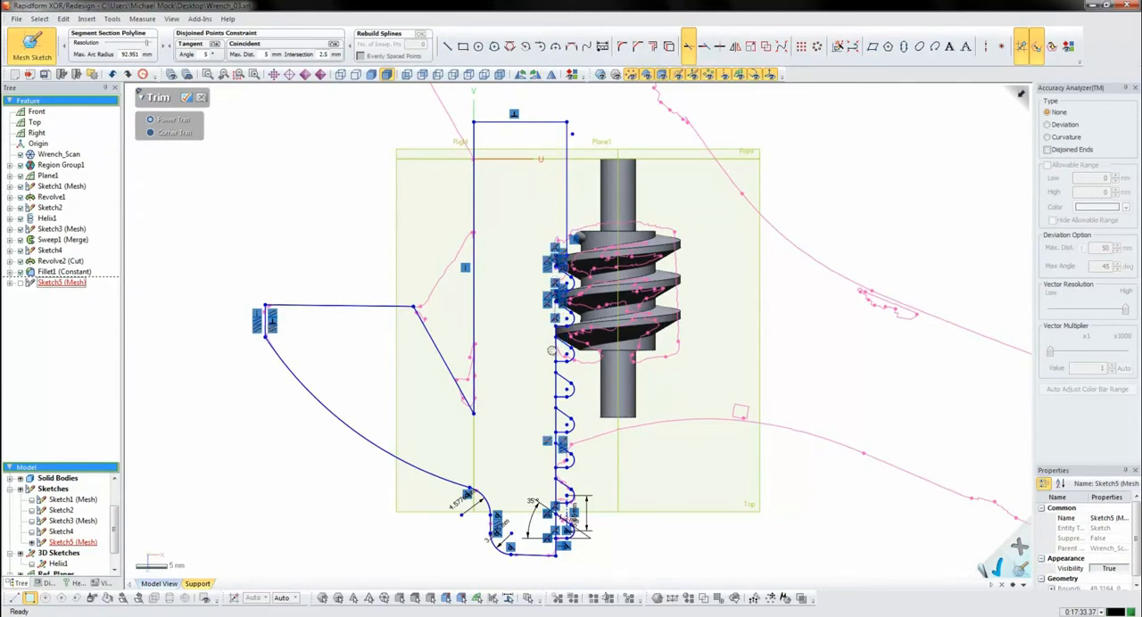
left_click(555, 352)
left_click(554, 381)
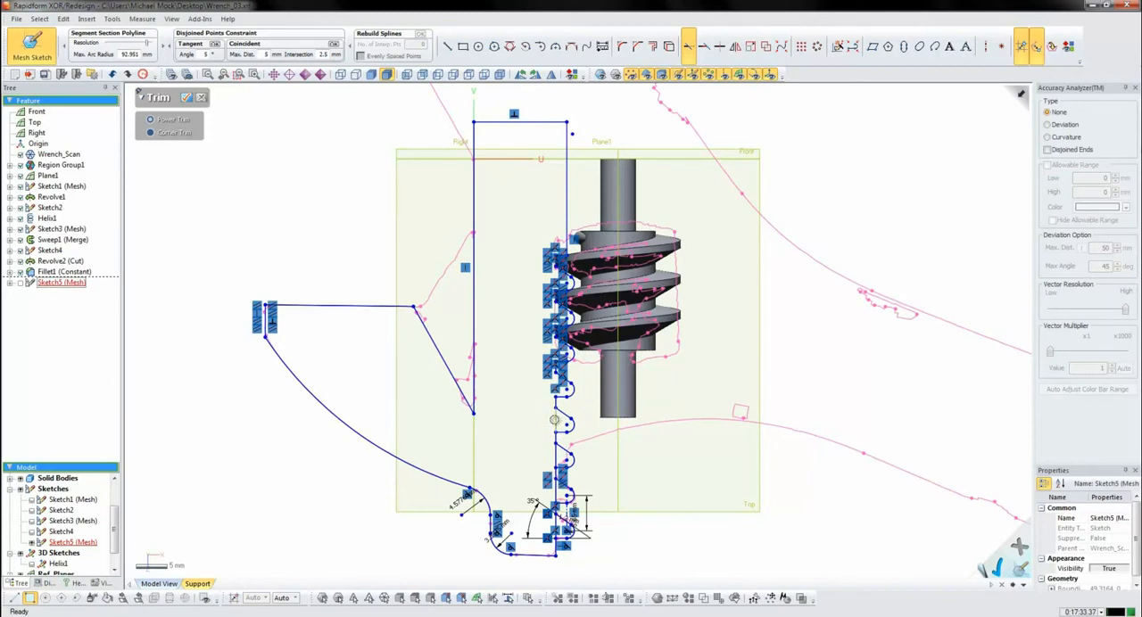
left_click(555, 418)
left_click(555, 459)
left_click(562, 517)
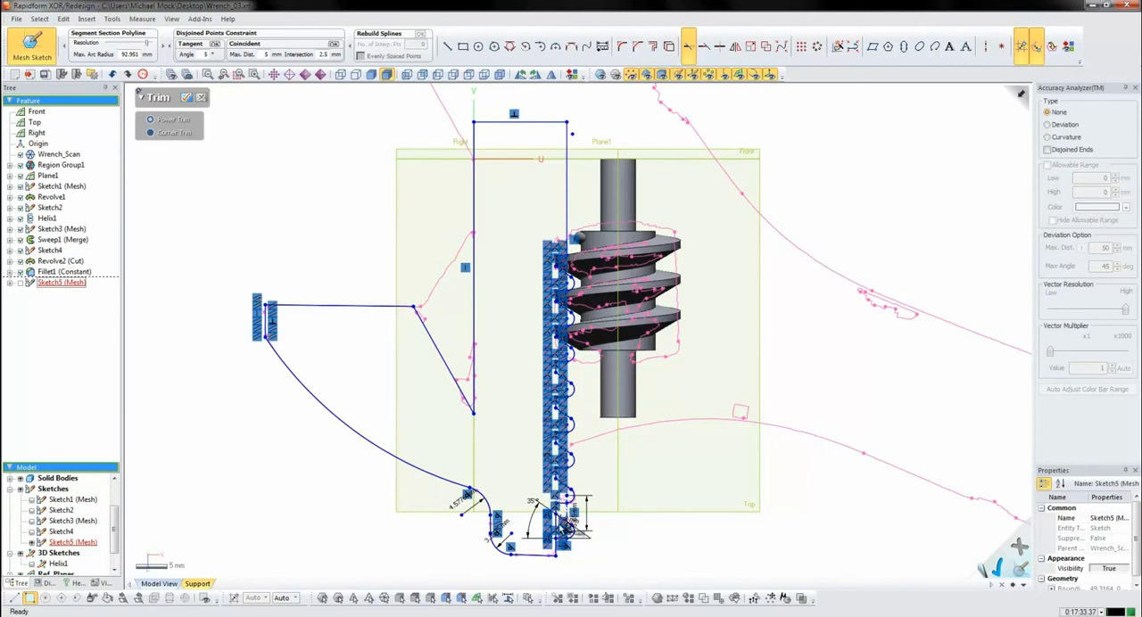
left_click(560, 534)
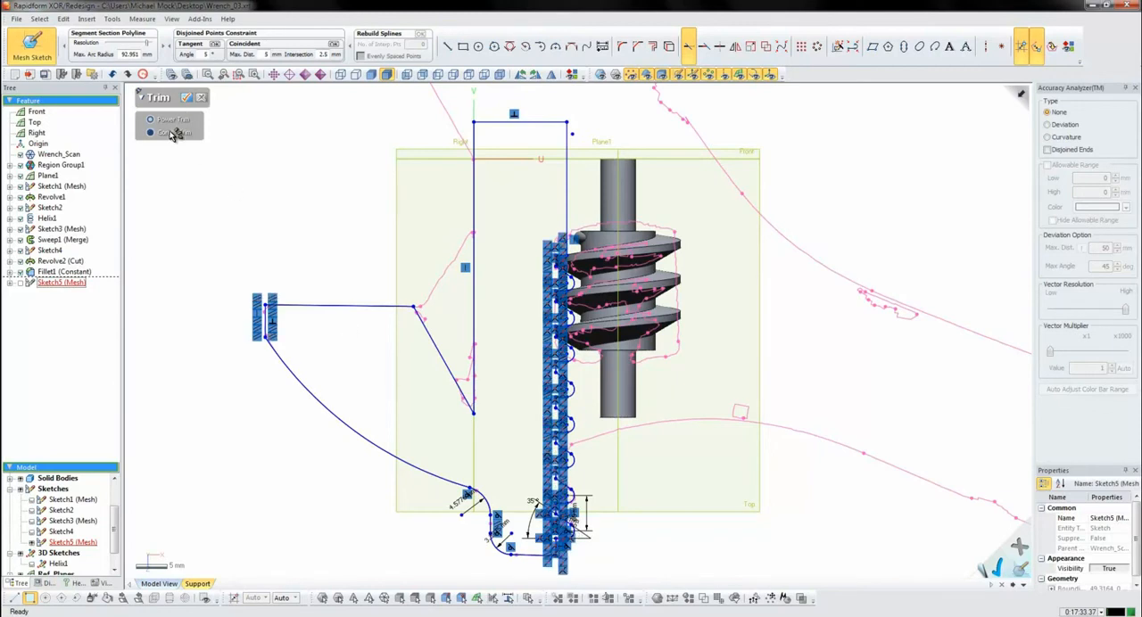
left_click(187, 96)
scroll(548, 267, "up", 5)
scroll(548, 268, "up", 2)
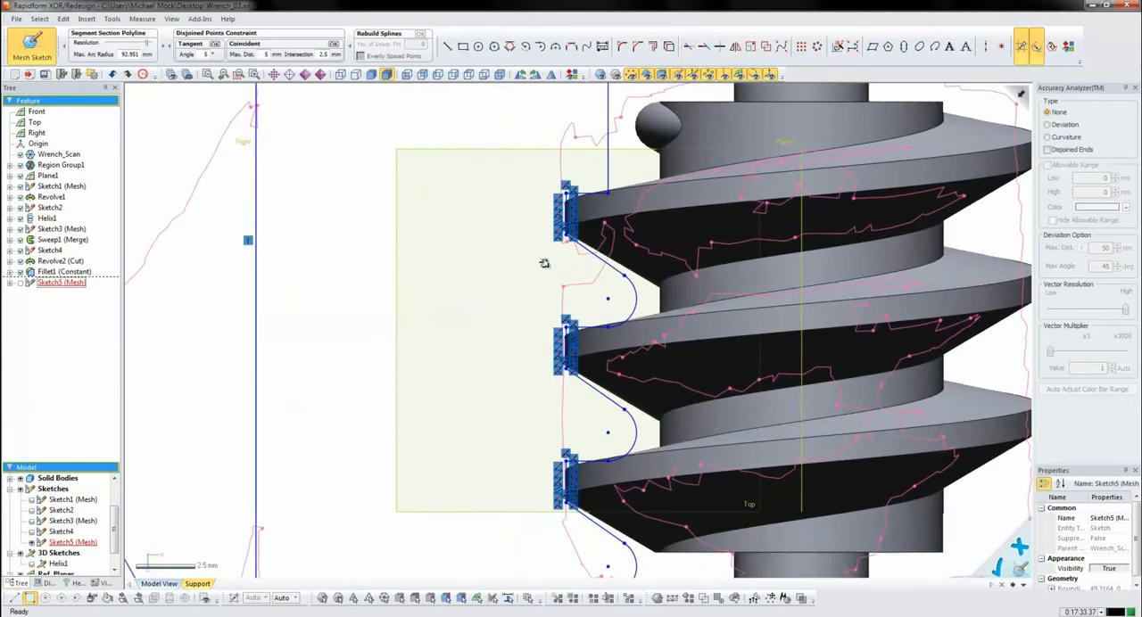
scroll(592, 300, "down", 4)
scroll(592, 301, "down", 5)
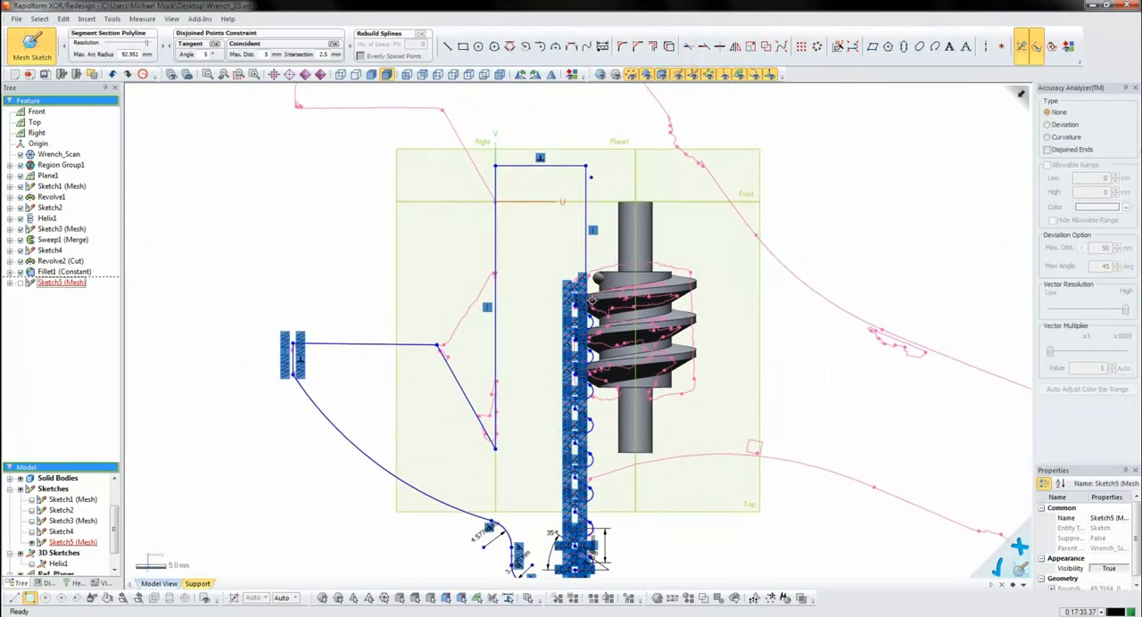
- Finish the lower jaw sketch and extrude its toothed profile with the Mid Plane method to a length of 33 mm
scroll(593, 301, "down", 2)
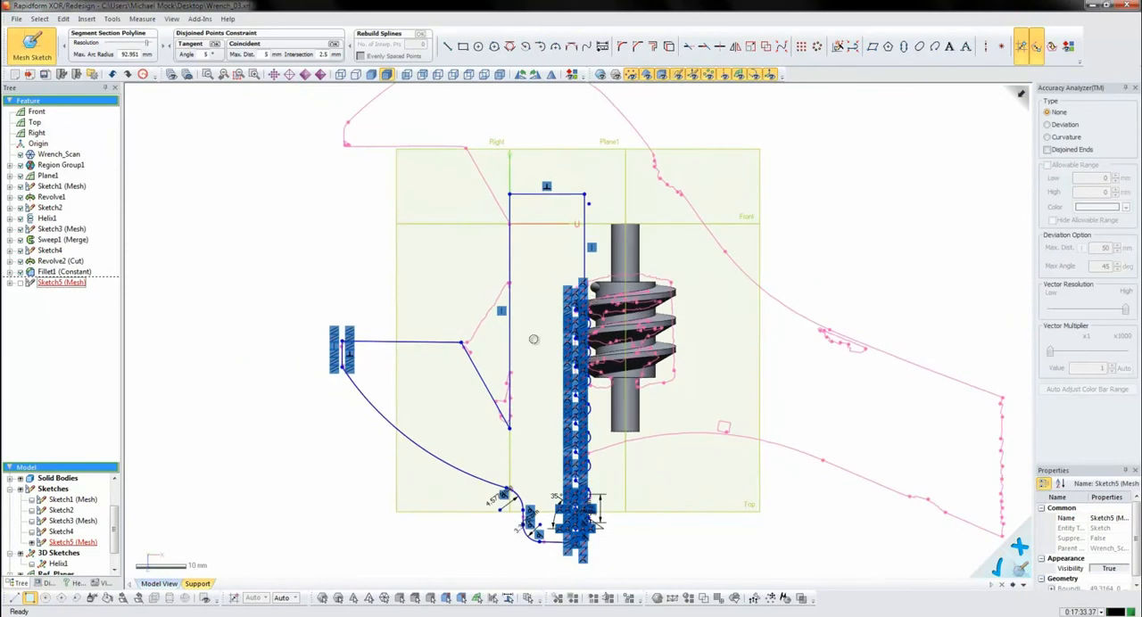
left_click(33, 47)
left_click(388, 35)
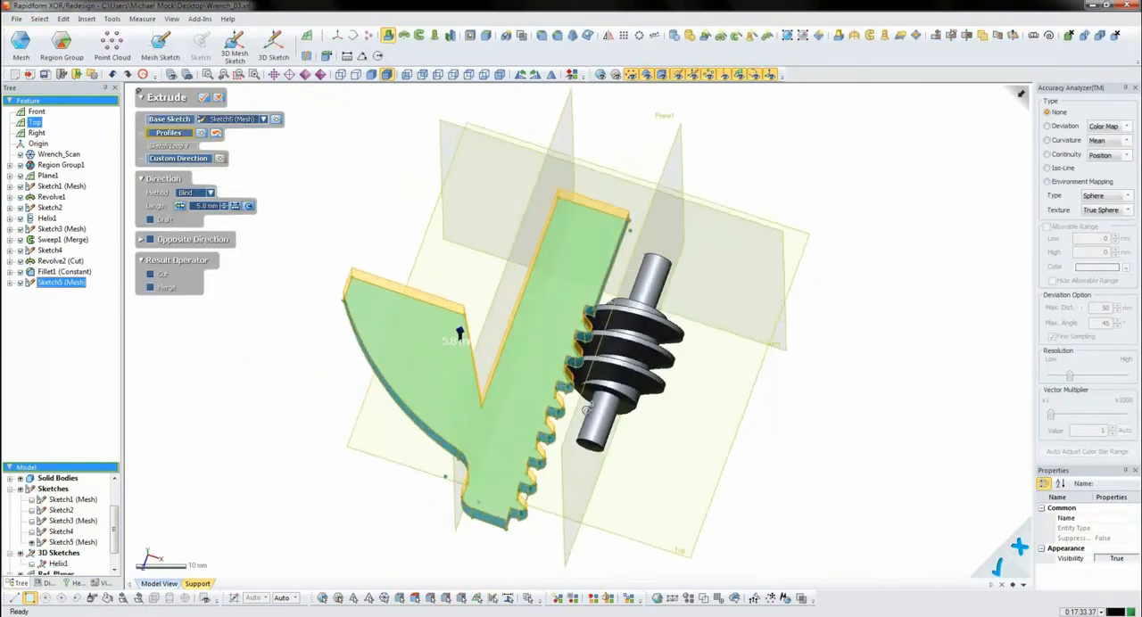
right_click_drag(626, 359, 518, 381)
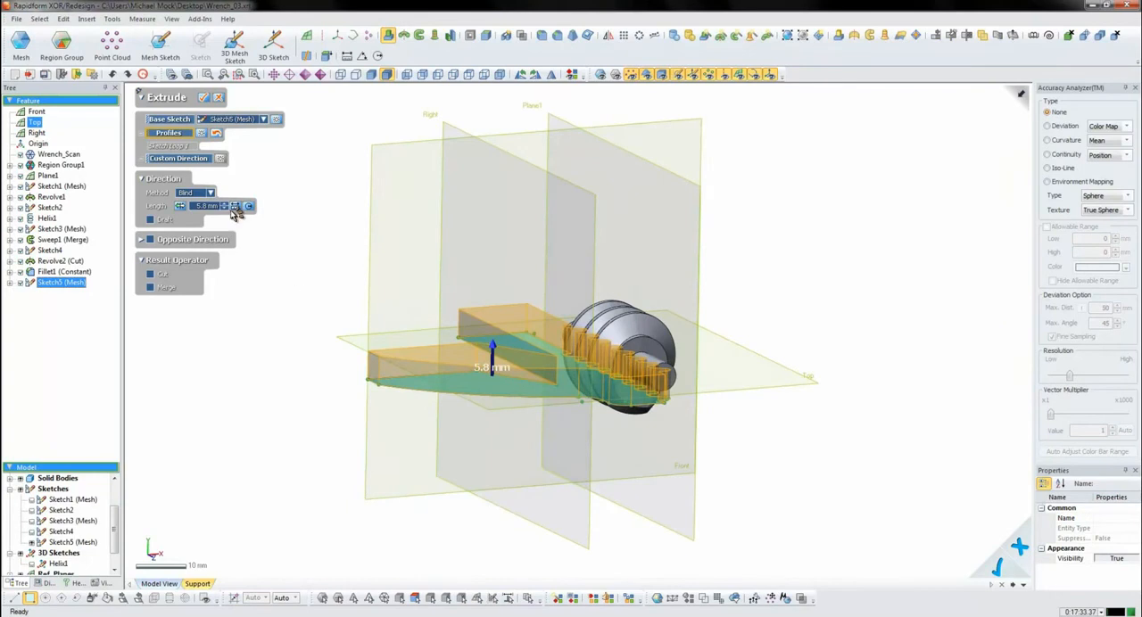
left_click(210, 193)
left_click(190, 264)
right_click_drag(599, 412, 600, 368)
key("ctrl+1")
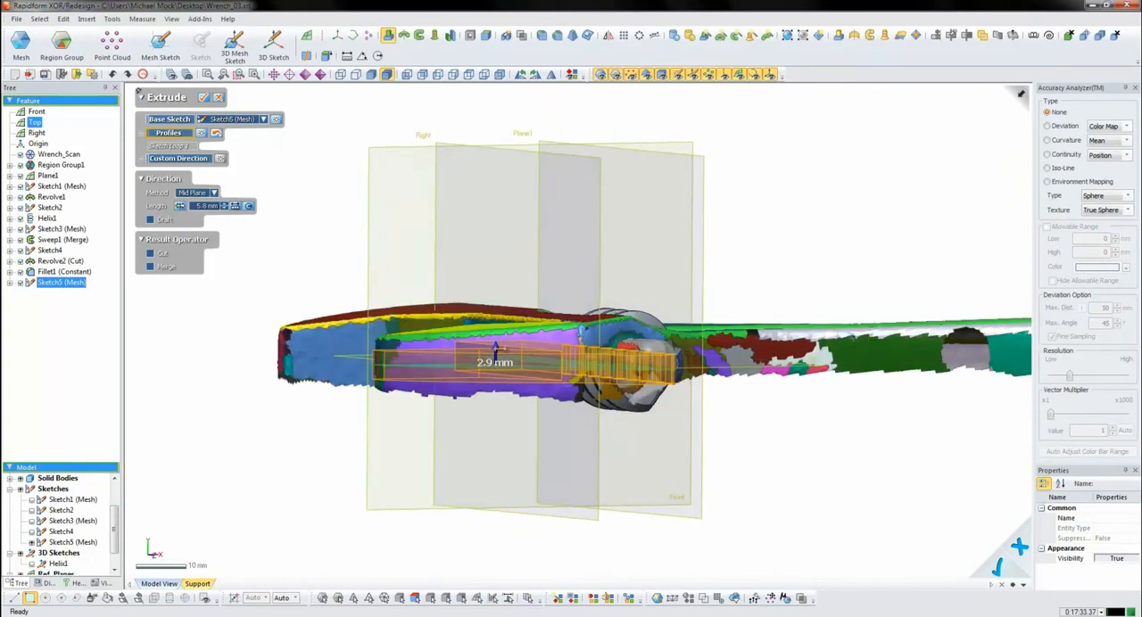
left_click_drag(495, 350, 509, 260)
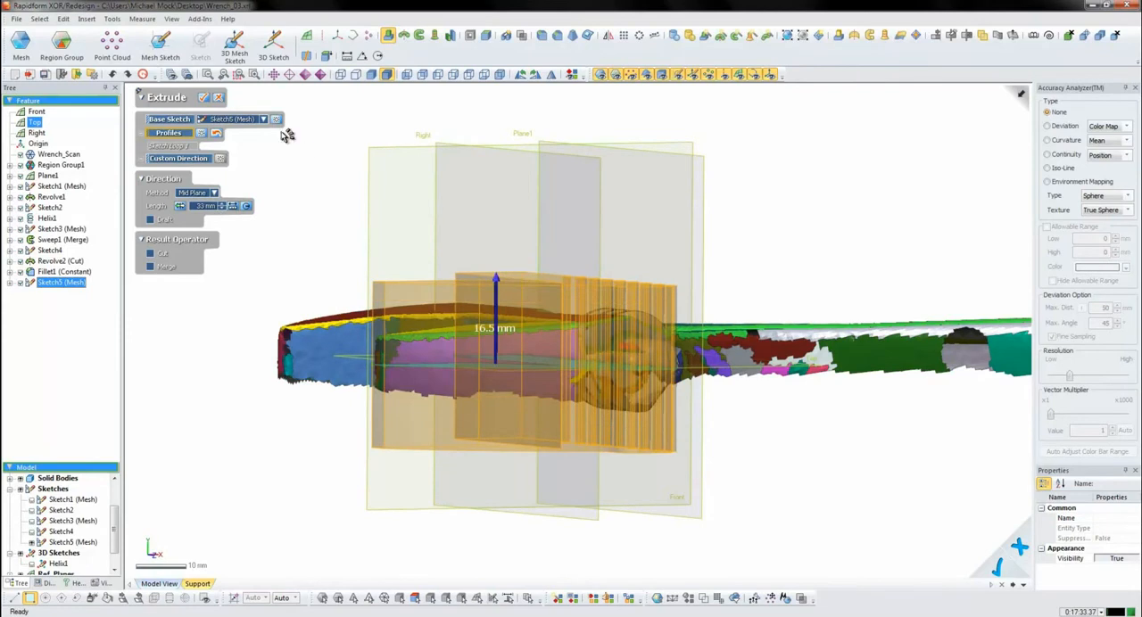
left_click(201, 97)
- Extrude the keyhole-shaped sketch profile around the jaw's shank Through All in both directions
key("ctrl+1")
right_click_drag(805, 339, 425, 258)
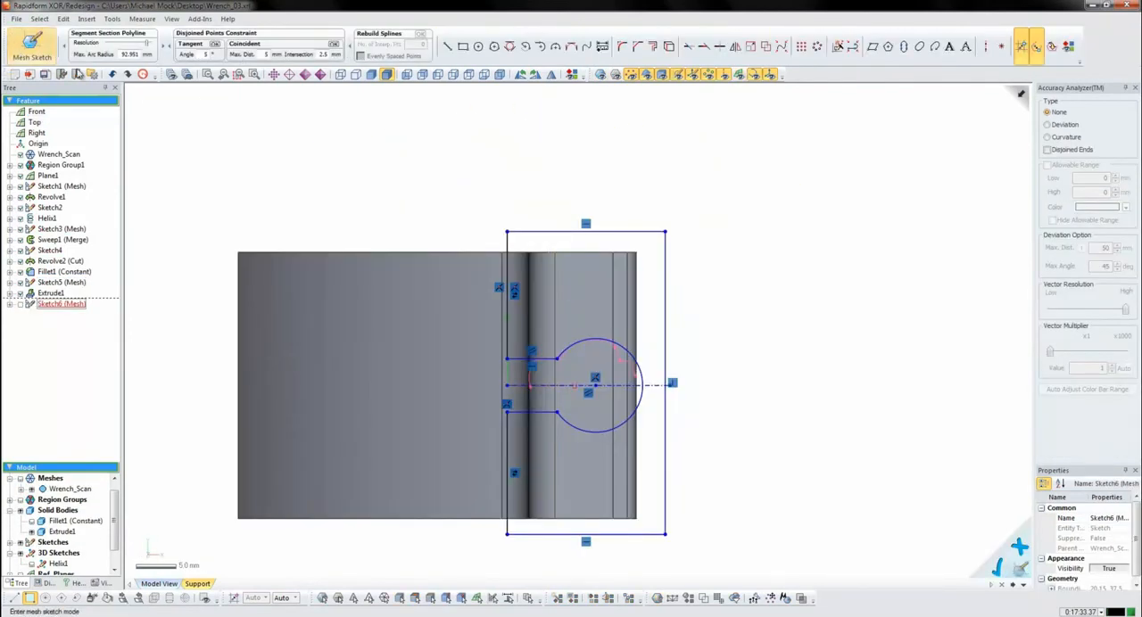
left_click(25, 43)
left_click(390, 35)
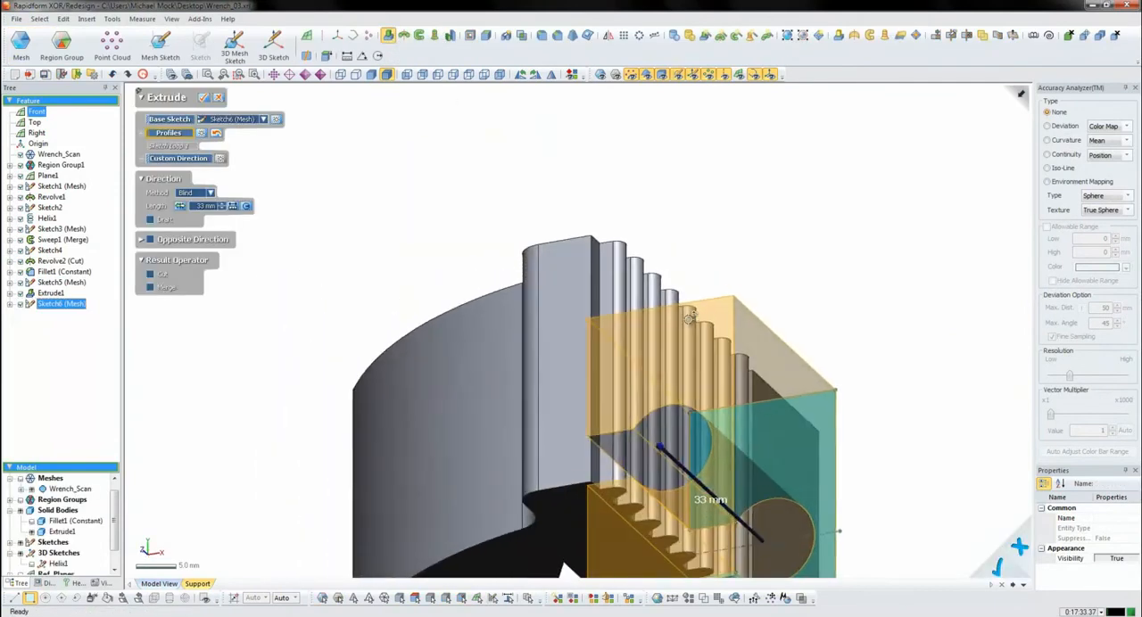
right_click_drag(635, 406, 506, 396)
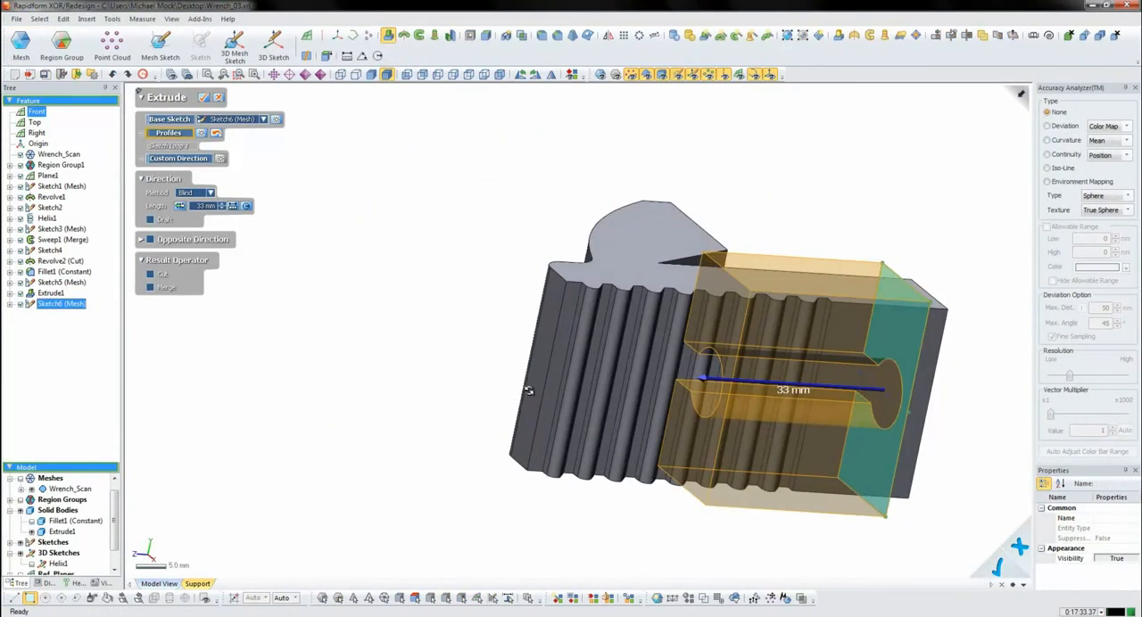
left_click(204, 194)
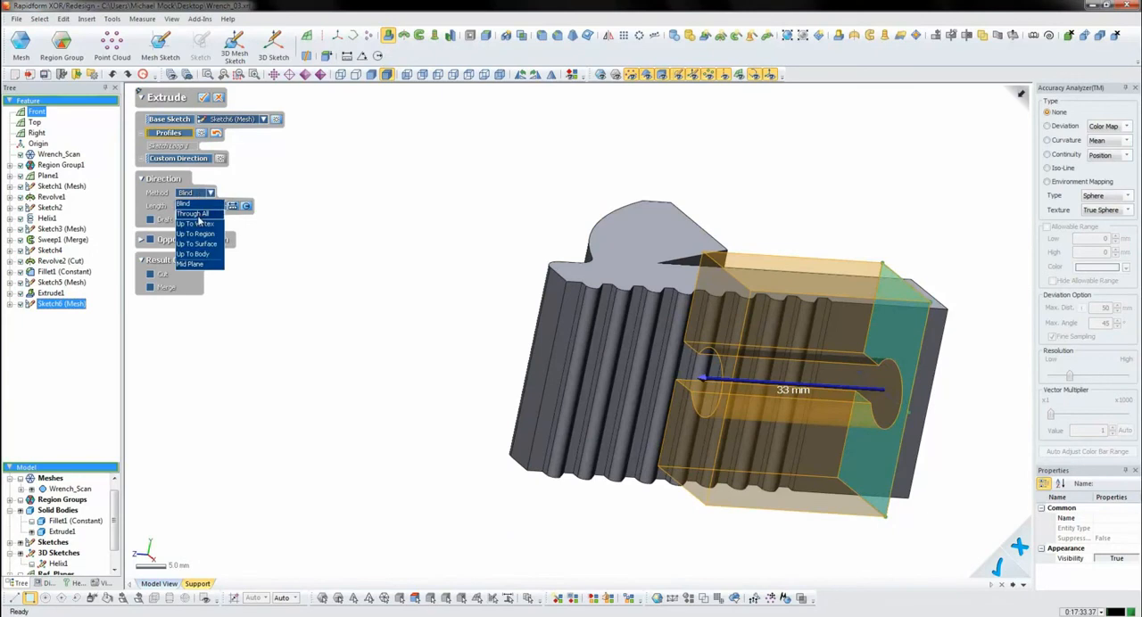
left_click(205, 220)
left_click(186, 228)
left_click(206, 241)
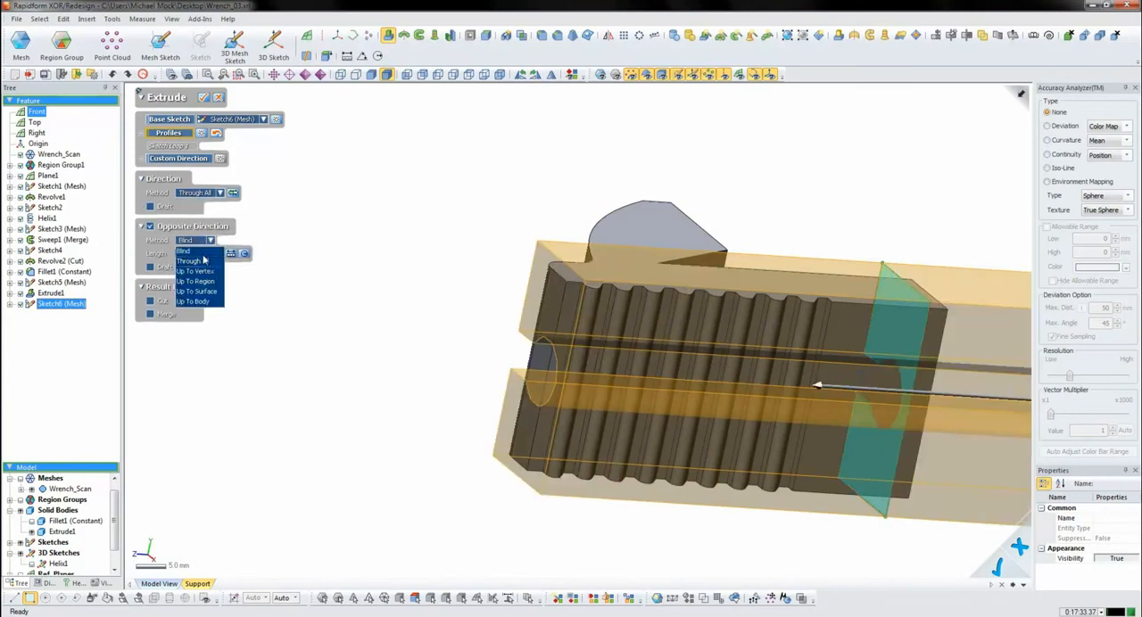
left_click(207, 265)
left_click(152, 287)
left_click(204, 98)
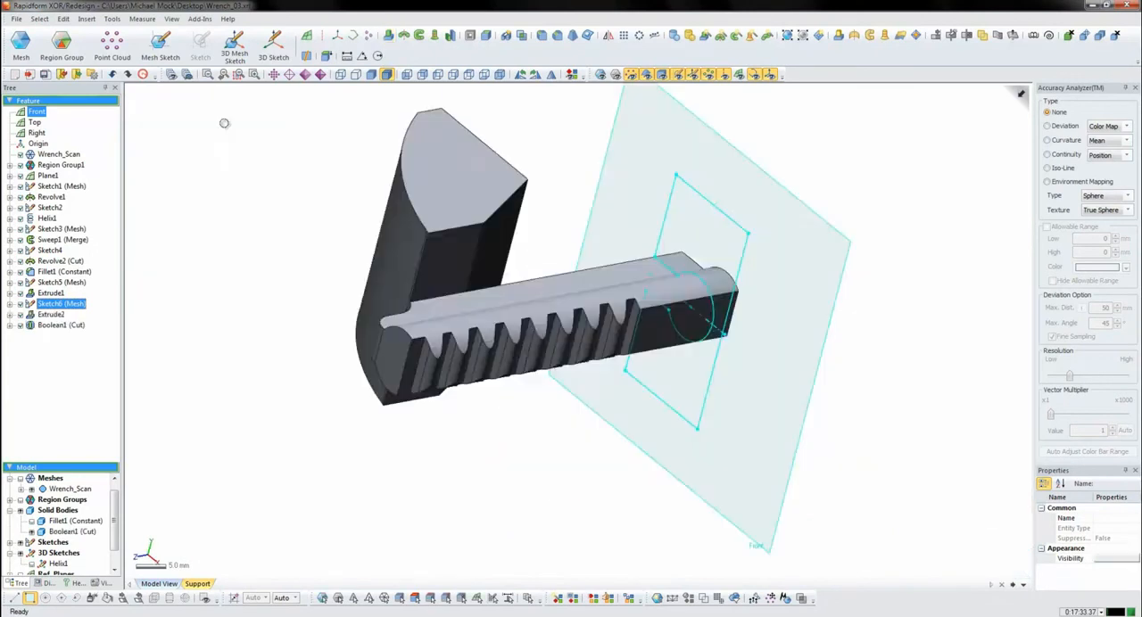
- Subtract the keyhole extrusion from the jaw solid with a Boolean cut, leaving a round toothed shank on a narrow web
left_click(255, 156)
right_click_drag(356, 258, 362, 312)
key("ctrl+0")
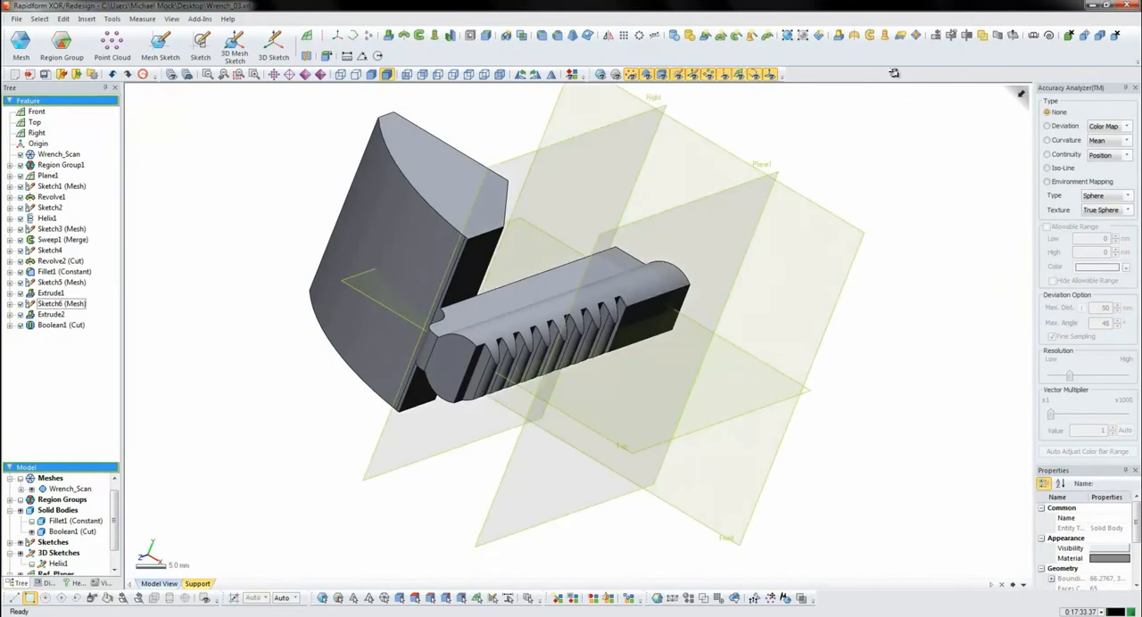
- On the Front plane, mesh-sketch a tapered four-sided profile over the jaw's upper face and mirror it about the horizontal centreline
left_click(724, 165)
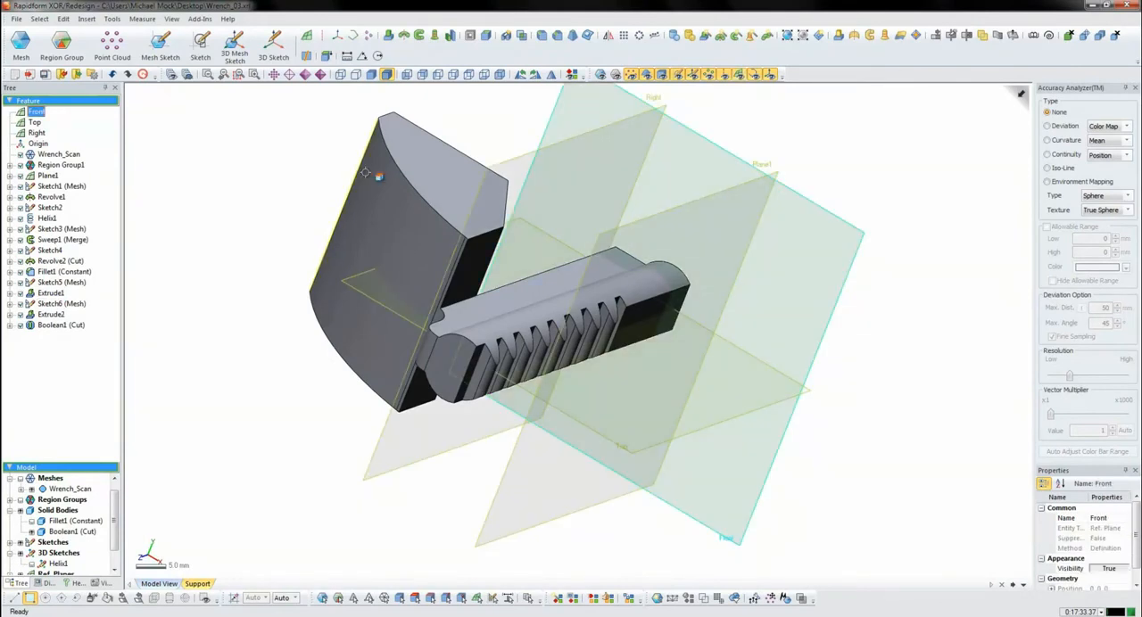
left_click(160, 43)
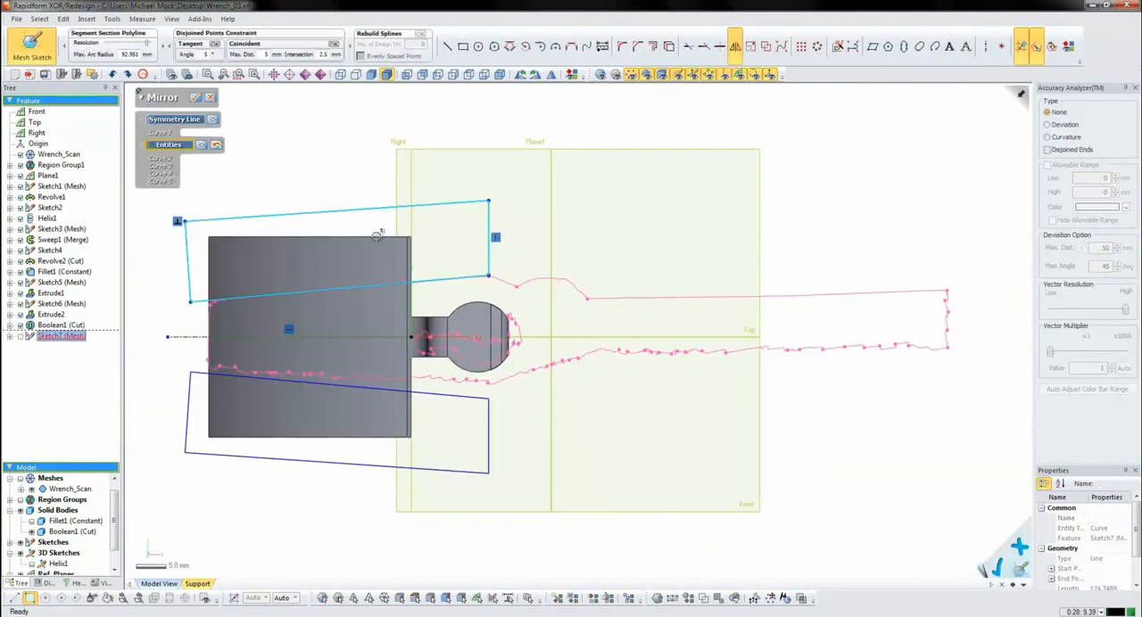
left_click(197, 100)
left_click(29, 52)
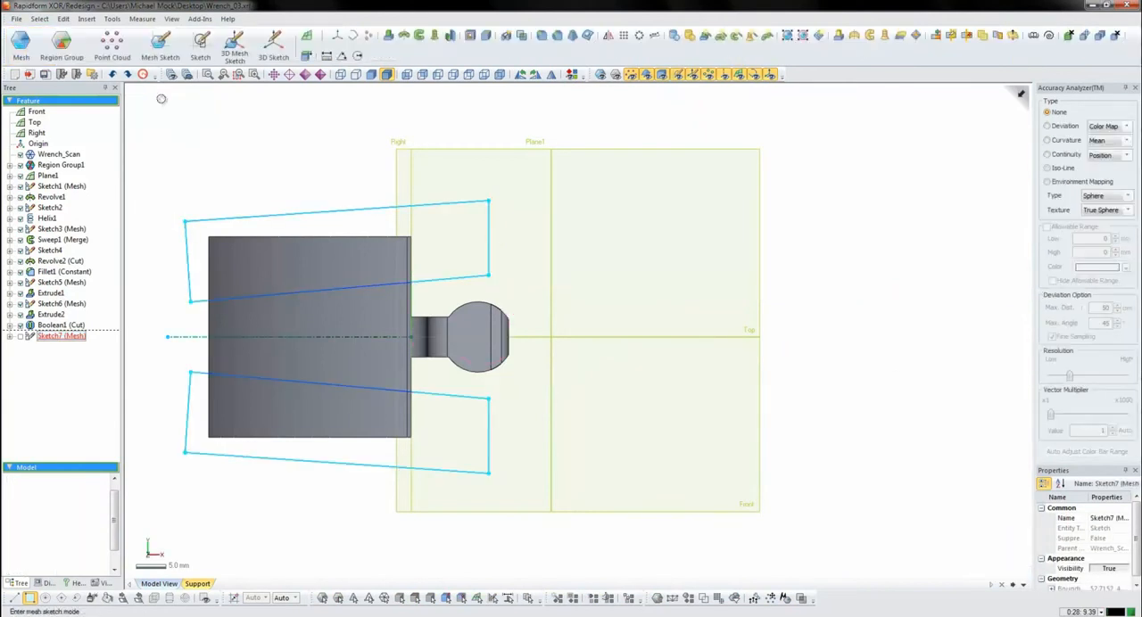
- Extrude the two mirrored profiles Through All and cut them from the jaw solid to taper both of its faces
left_click(389, 34)
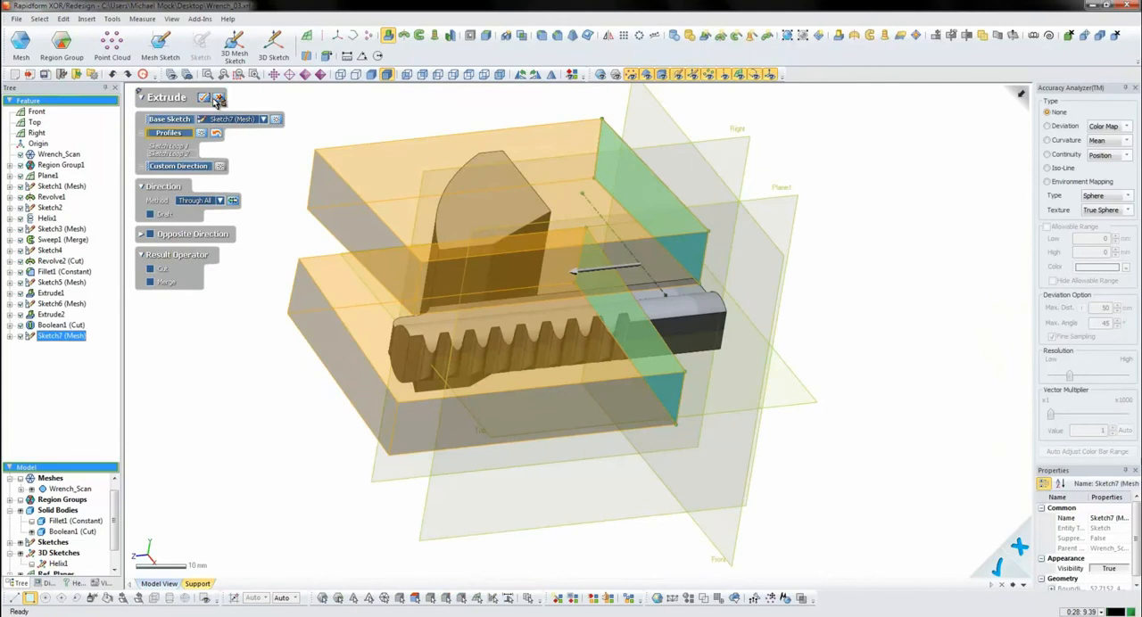
left_click(205, 97)
right_click_drag(255, 161, 782, 364)
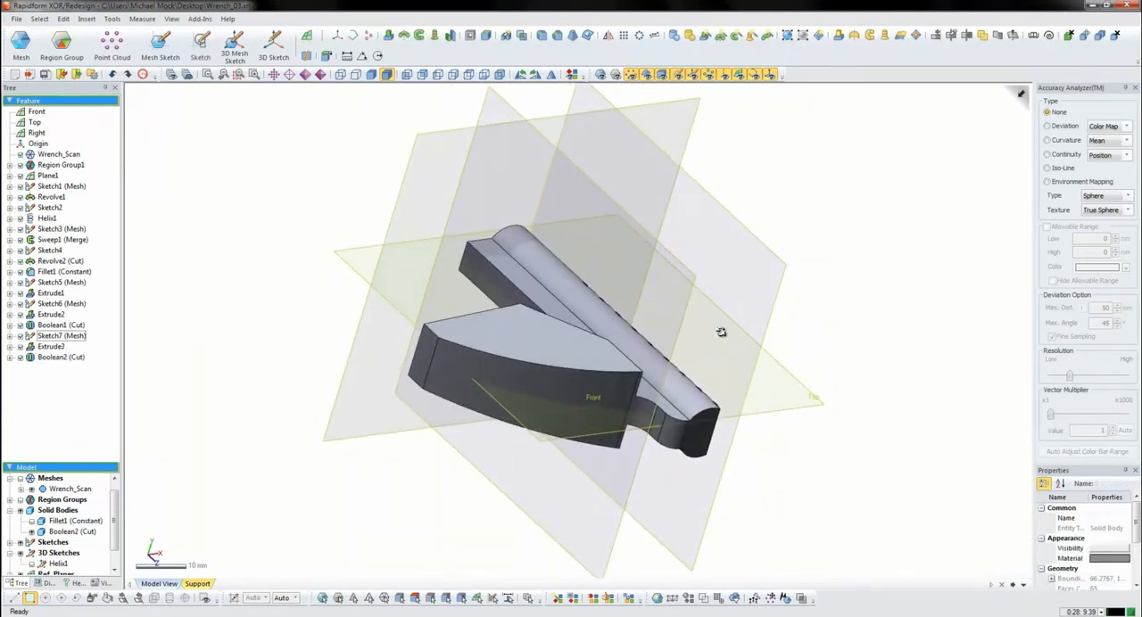
- Start a mesh sketch on the Top plane with a section polyline through the scanned wrench
right_click_drag(721, 331, 609, 430)
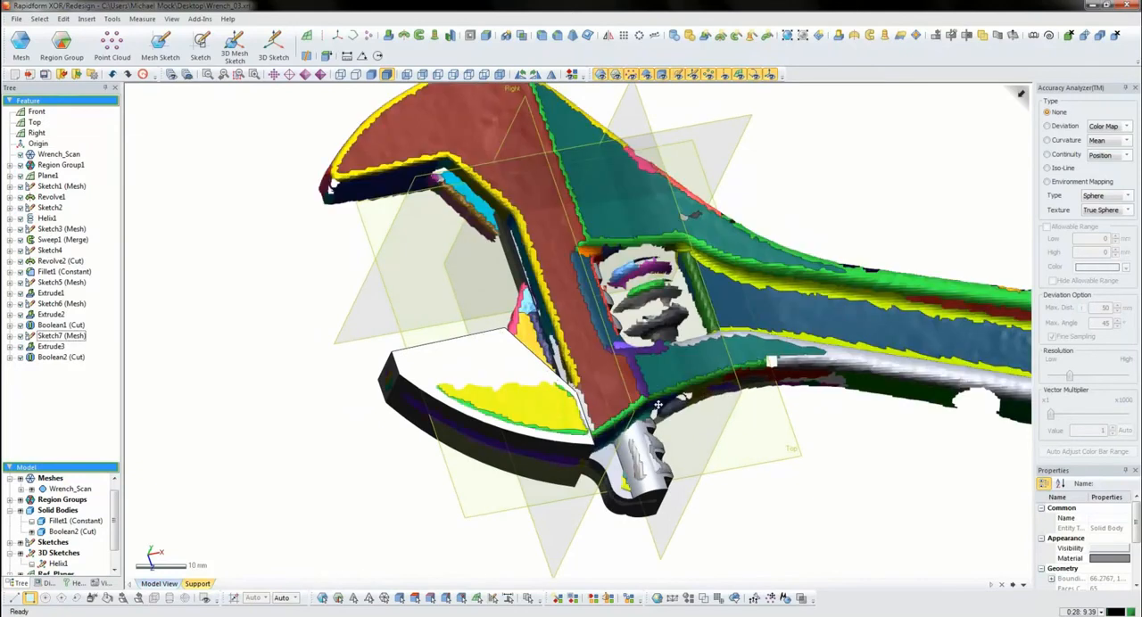
right_click_drag(714, 393, 531, 291)
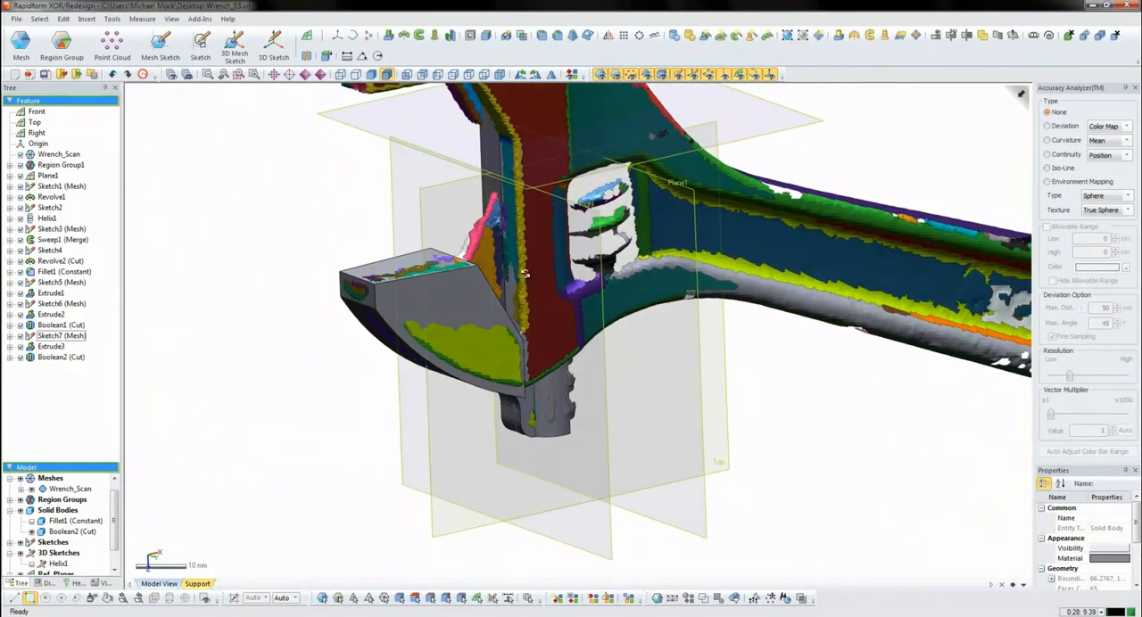
left_click(477, 253)
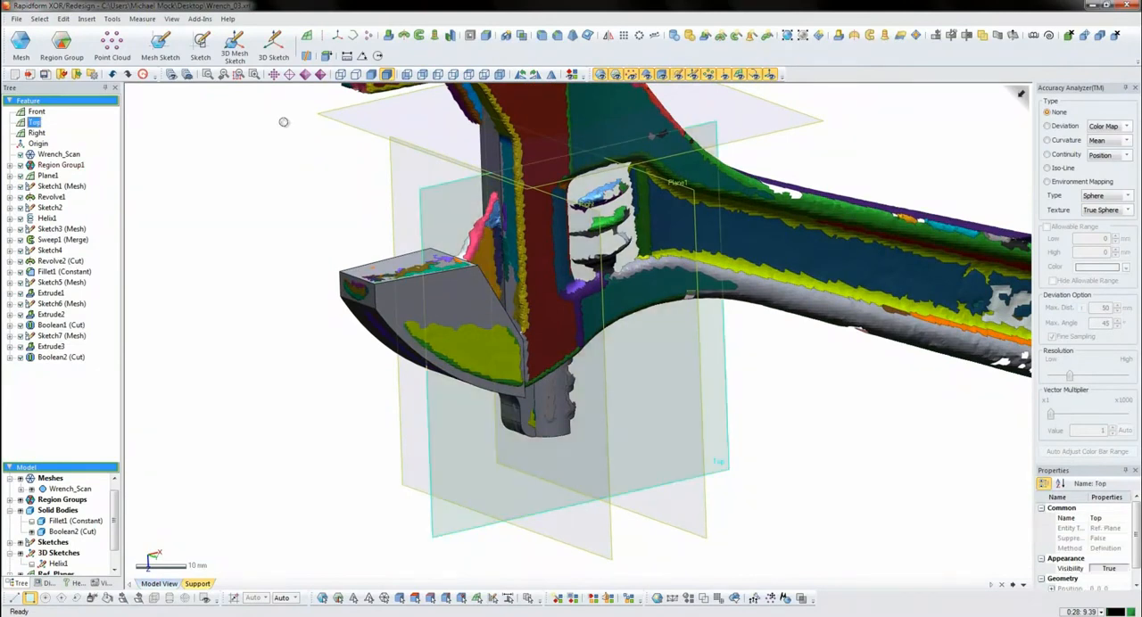
left_click(160, 59)
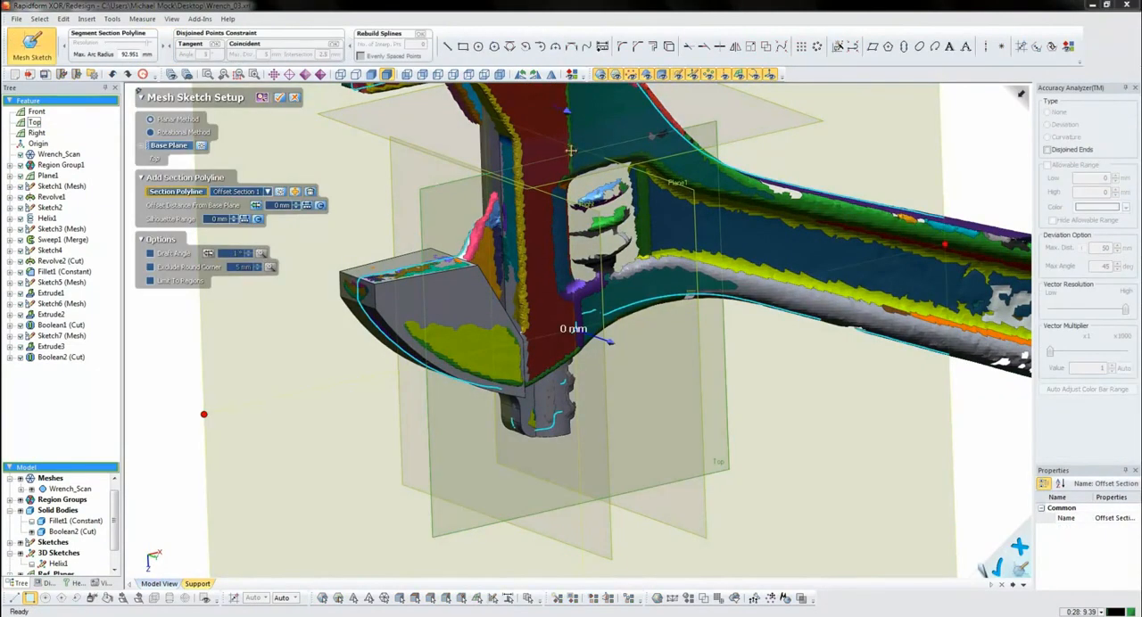
left_click_drag(564, 111, 603, 136)
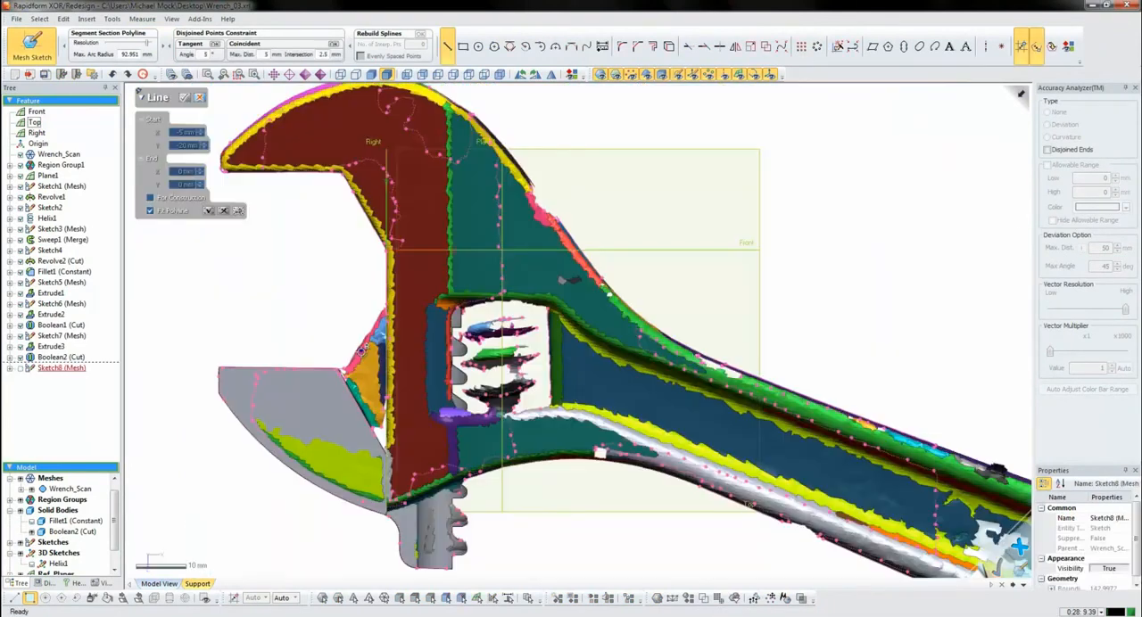
- Draw a line fitted to the scanned sloped edge between jaw and shank, and close it into a triangular rib profile
left_click(349, 360)
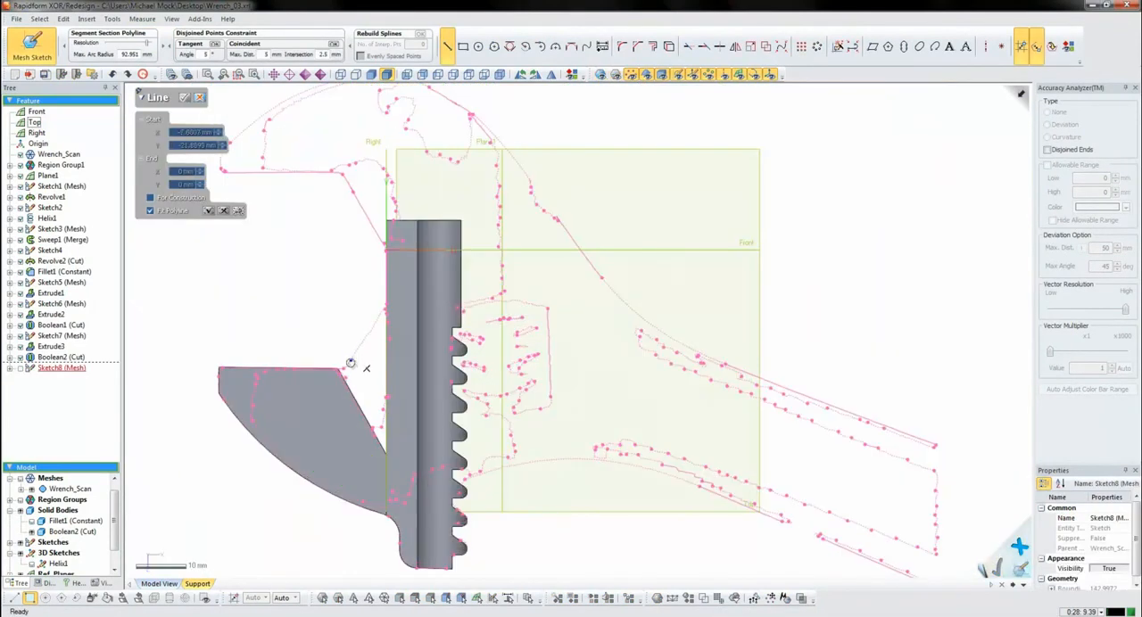
left_click(379, 316)
key("Escape")
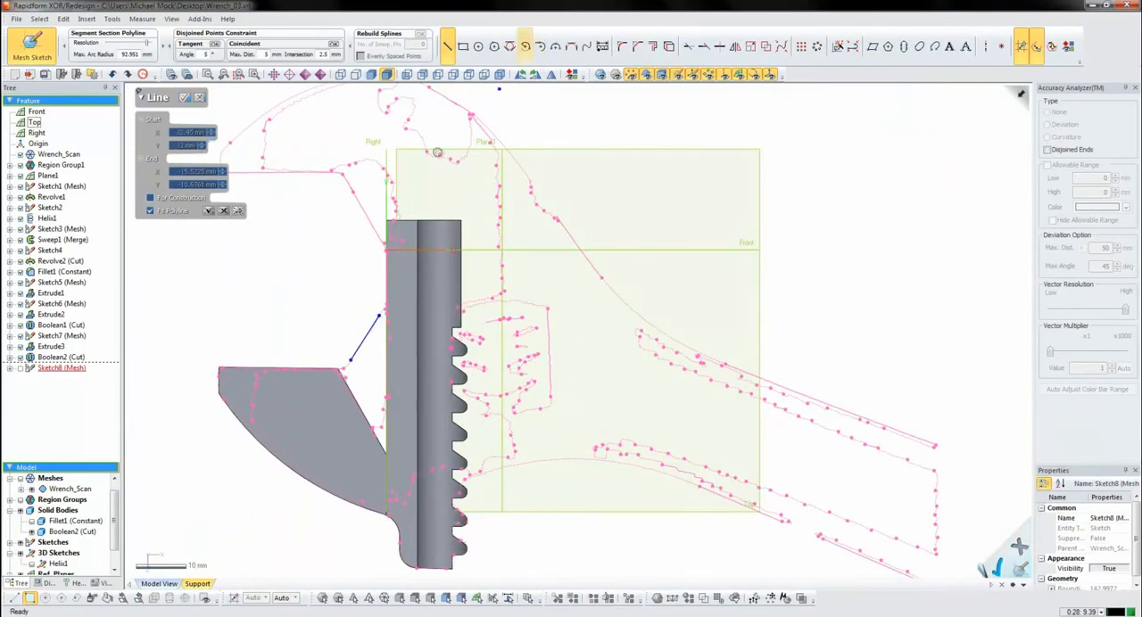
left_click(304, 392)
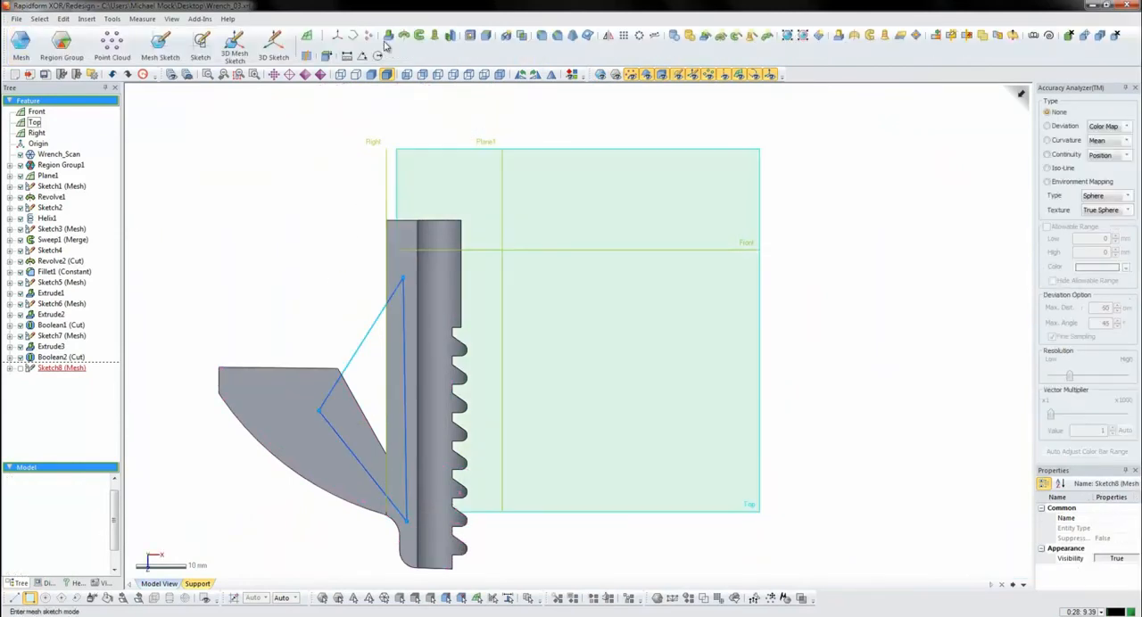
- Extrude the triangular rib profile with the Mid Plane method to about 4.45 mm and merge it with the jaw solid
left_click(388, 37)
mouse_move(424, 383)
right_mouse_down()
mouse_move(403, 321)
mouse_move(285, 448)
mouse_move(910, 400)
right_mouse_up()
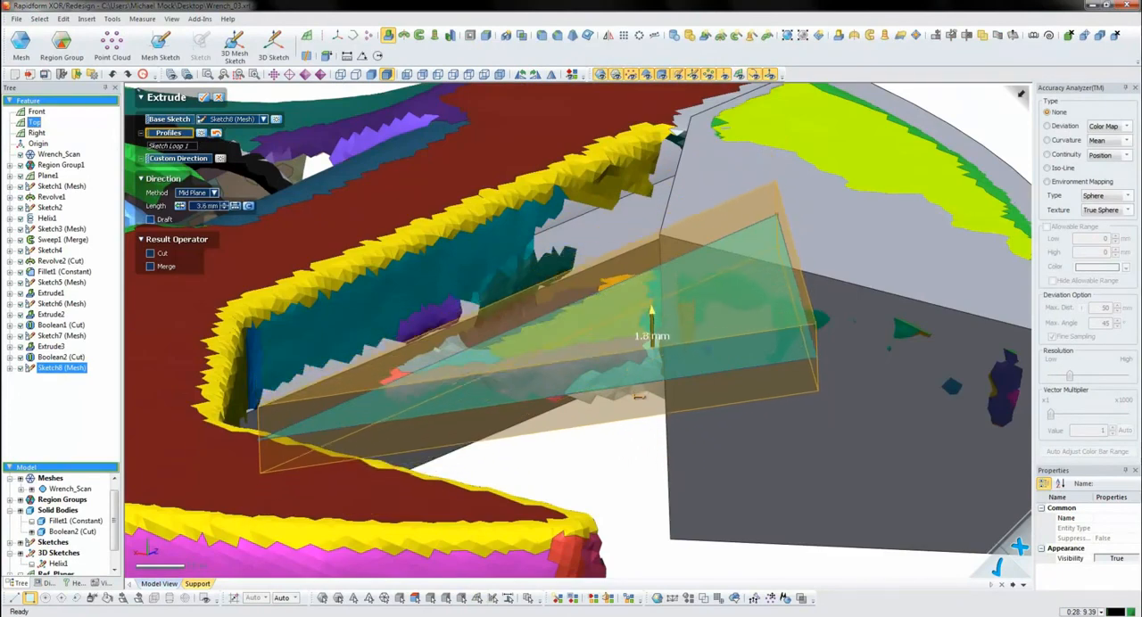
left_click_drag(638, 396, 640, 388)
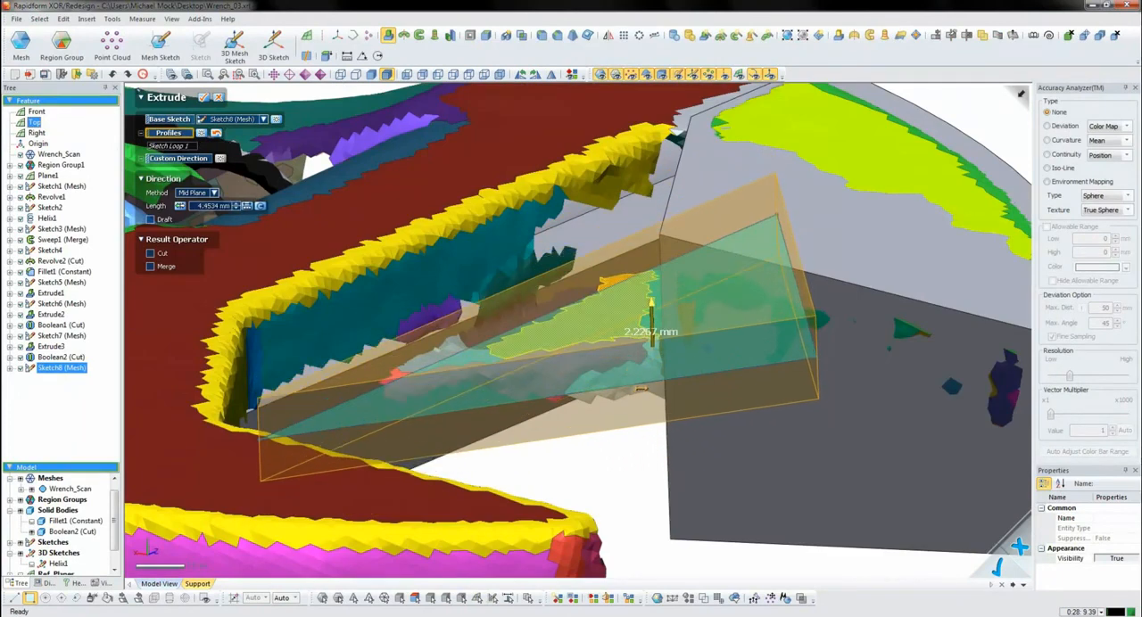
left_click(205, 97)
key("ctrl+1")
key("ctrl+2")
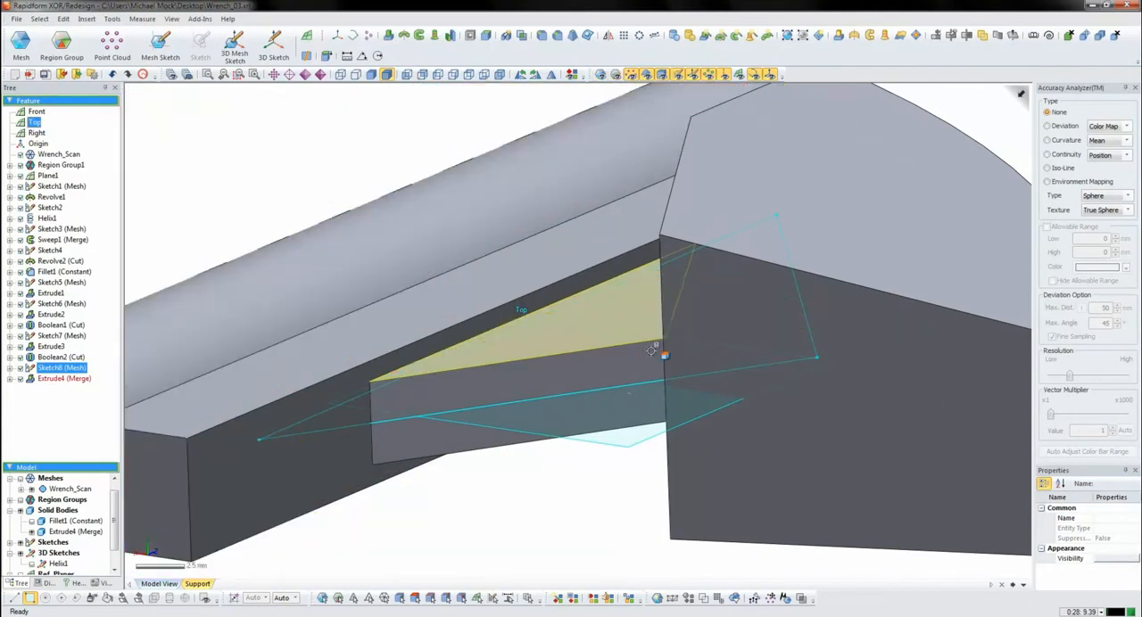
- Show the adjusting screw solid alongside the finished lower jaw
right_click_drag(719, 373, 446, 357, "ctrl")
scroll(600, 384, "down", 4)
scroll(622, 377, "down", 3)
right_click_drag(505, 280, 282, 290)
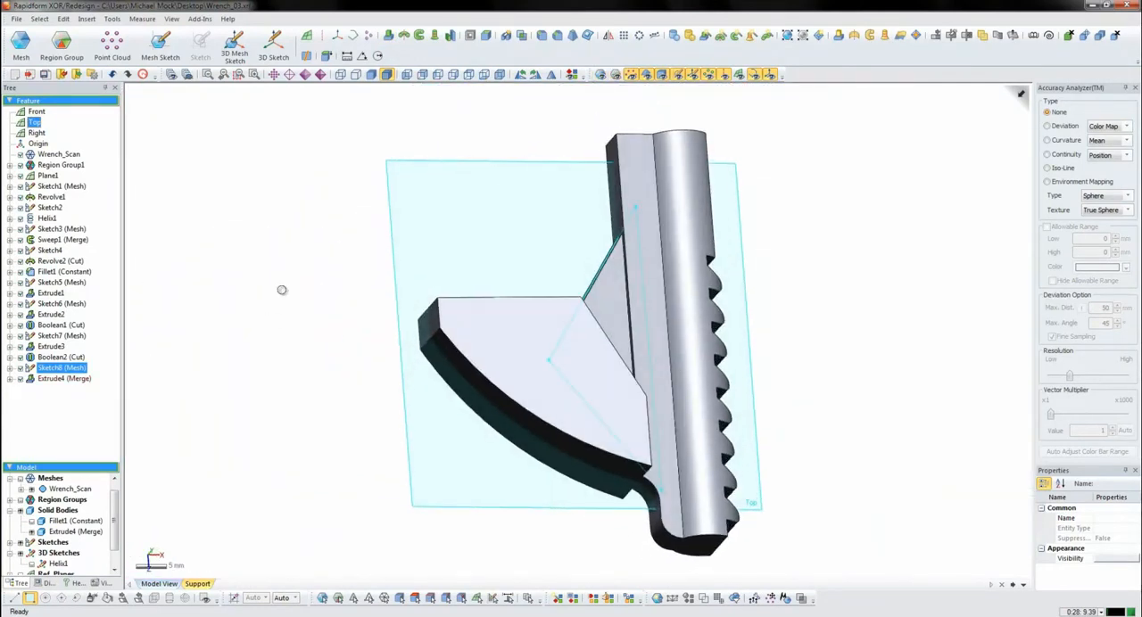
left_click(179, 376)
left_click(32, 521)
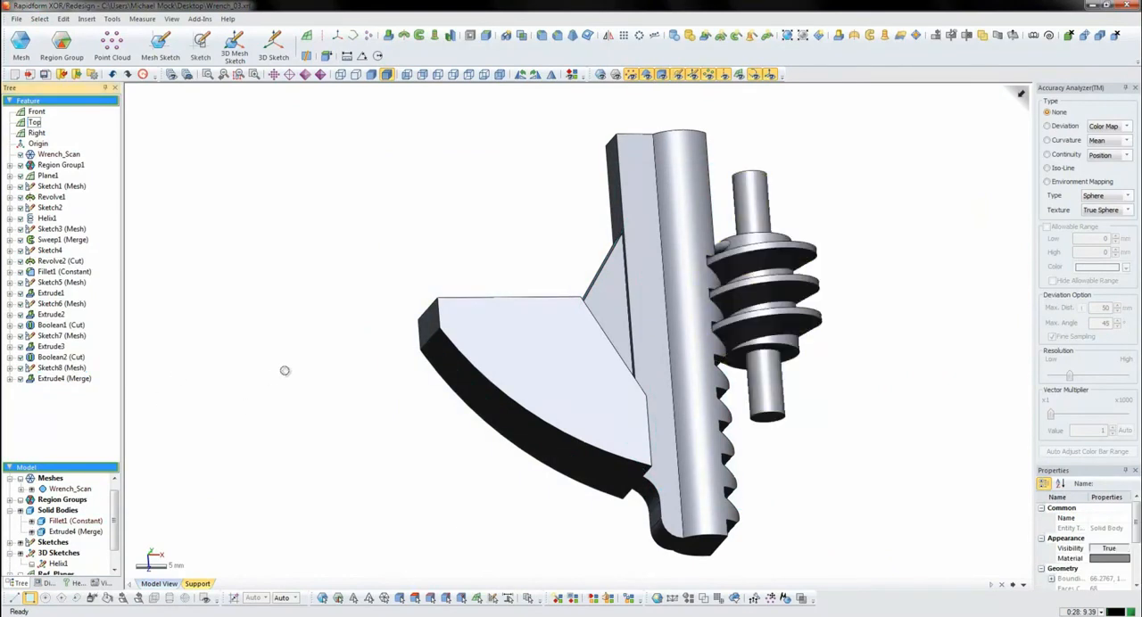
- Examine from several angles how the jaw's rack teeth engage with the adjusting screw's thread
right_click_drag(643, 344, 520, 344, "ctrl")
right_click_drag(792, 356, 637, 429)
scroll(657, 279, "up", 3)
right_click_drag(658, 280, 696, 314)
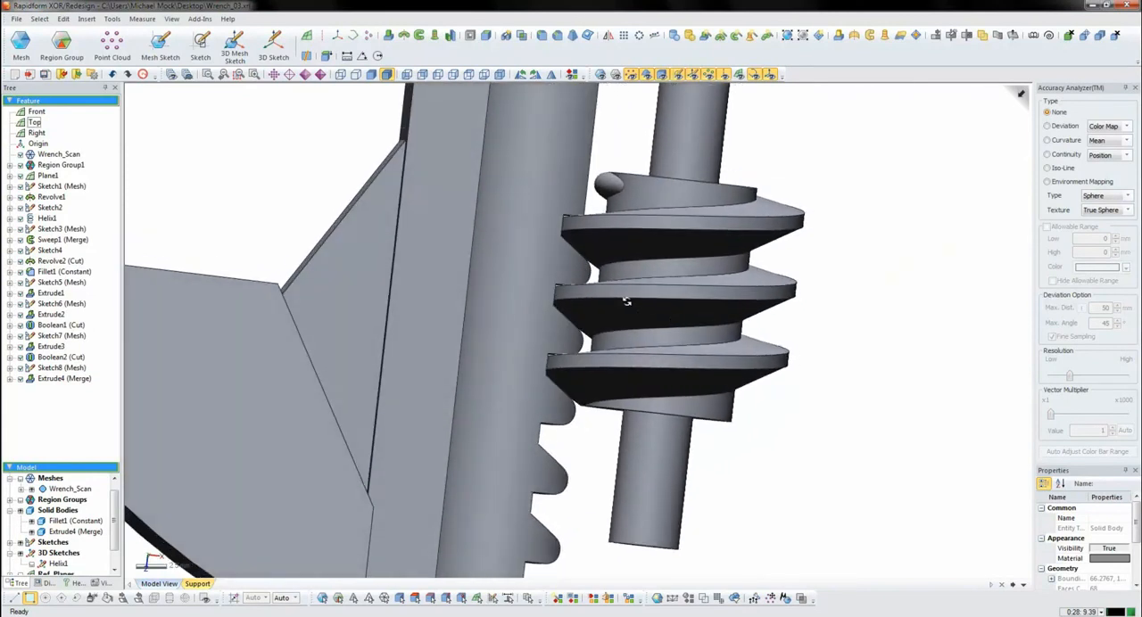
scroll(627, 301, "down", 3)
right_click_drag(624, 308, 560, 261)
right_click_drag(433, 251, 627, 354)
scroll(604, 351, "down", 3)
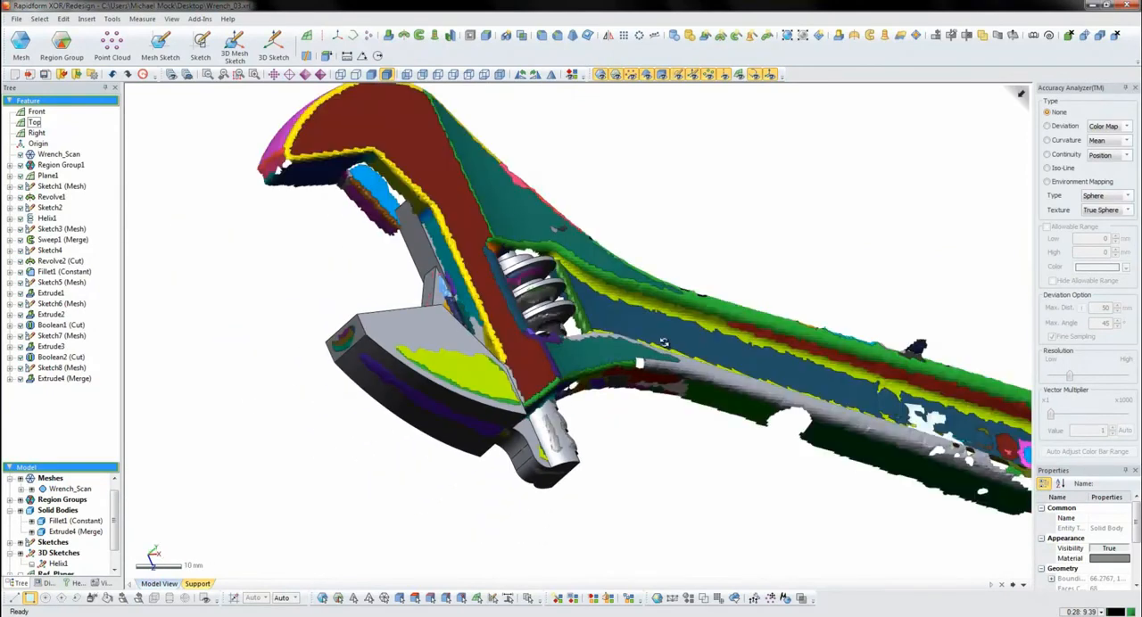
right_click_drag(632, 356, 579, 339)
- Start a mesh sketch of the scanned wrench body on the Top plane with a silhouette range of 45 mm
scroll(450, 343, "down", 3)
right_click_drag(451, 343, 449, 366)
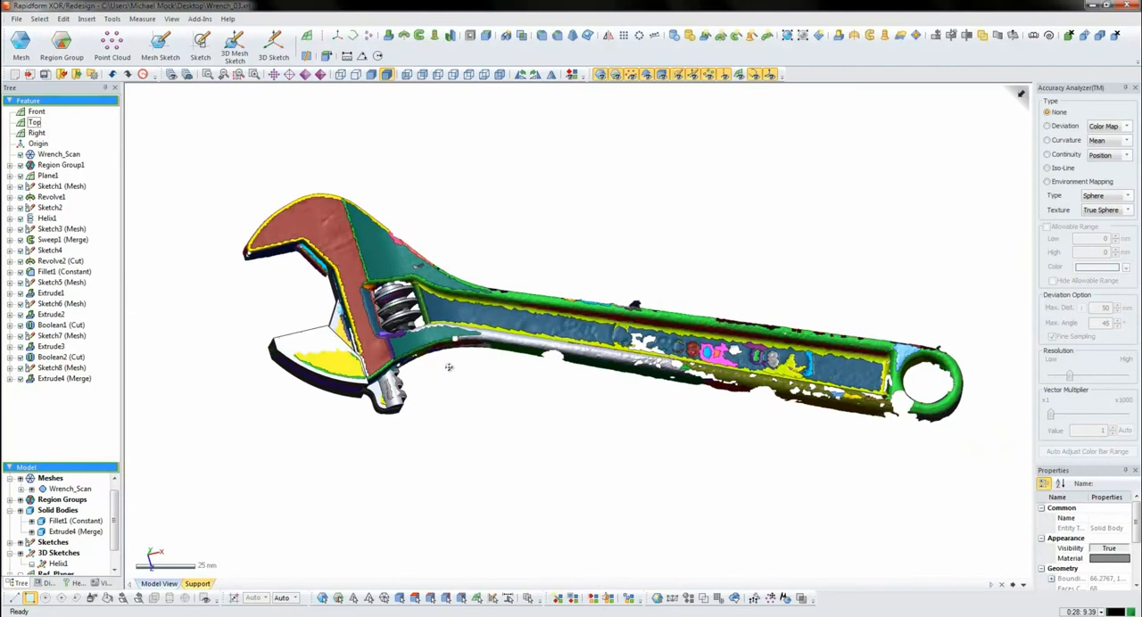
left_click(35, 122)
left_click(161, 44)
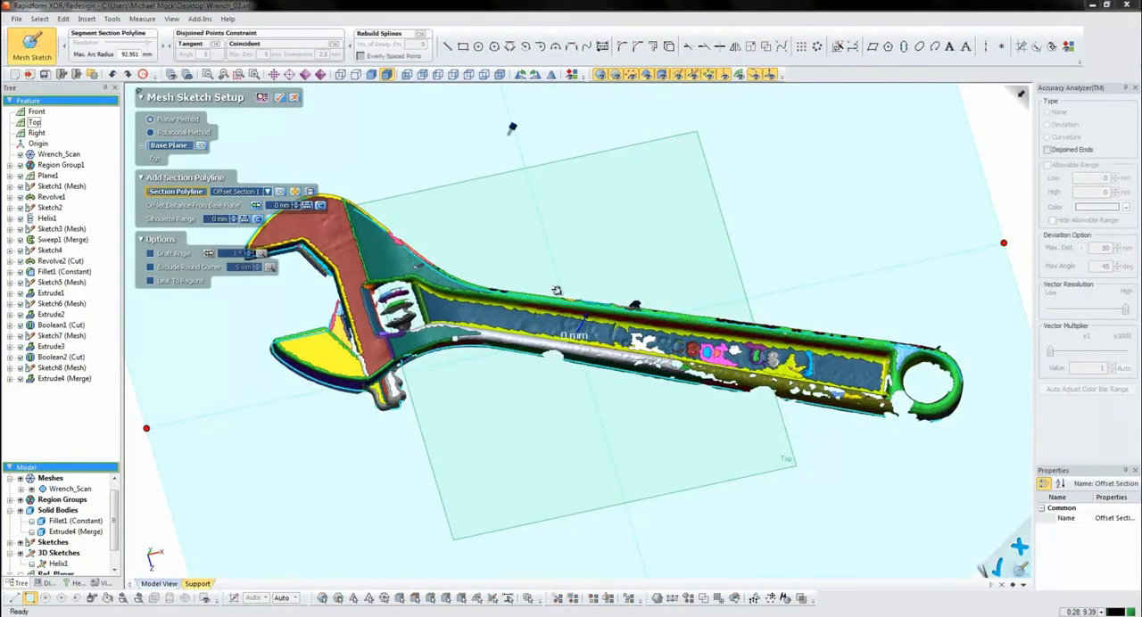
left_click_drag(512, 128, 517, 117)
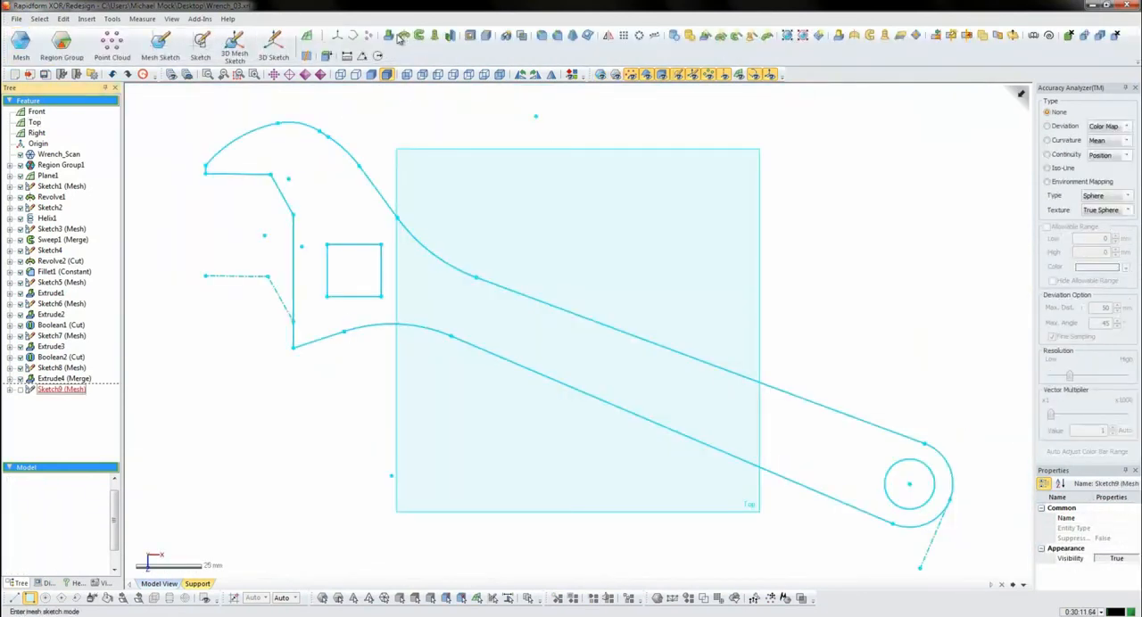
- Extrude the wrench body outline from its mesh sketch using the Mid Plane method
left_click(390, 36)
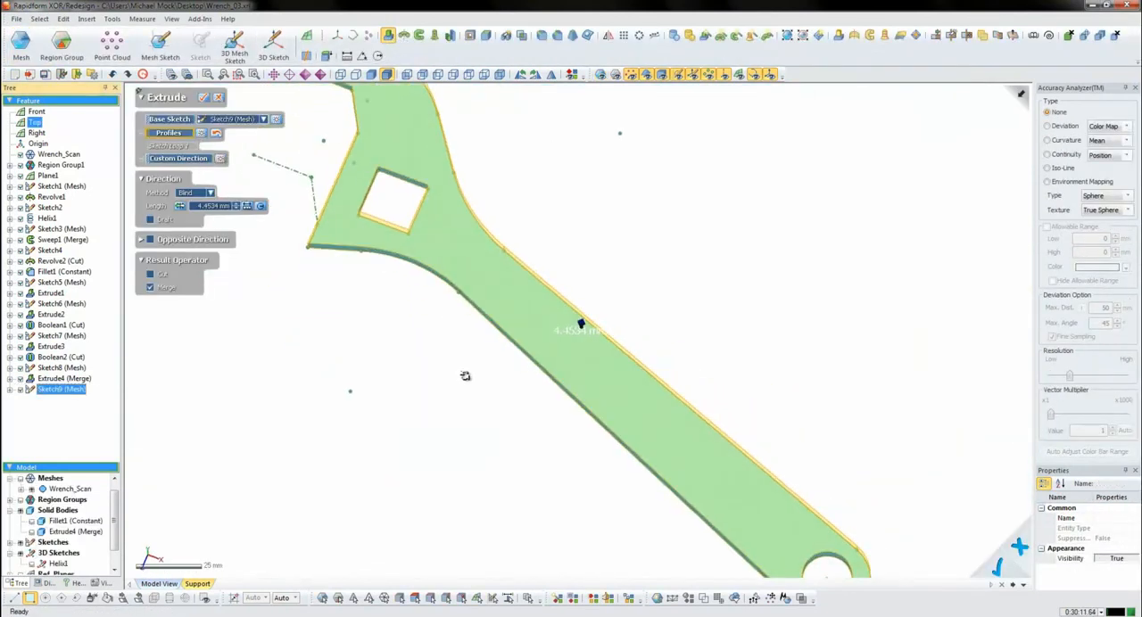
right_click_drag(552, 428, 672, 275)
left_click(198, 194)
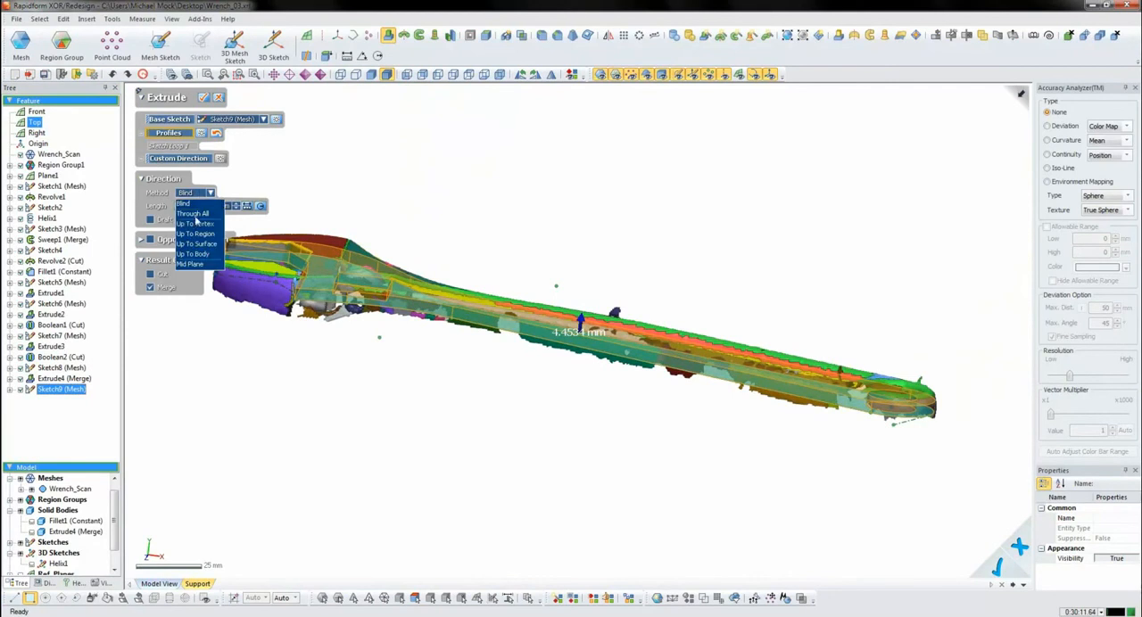
left_click(194, 266)
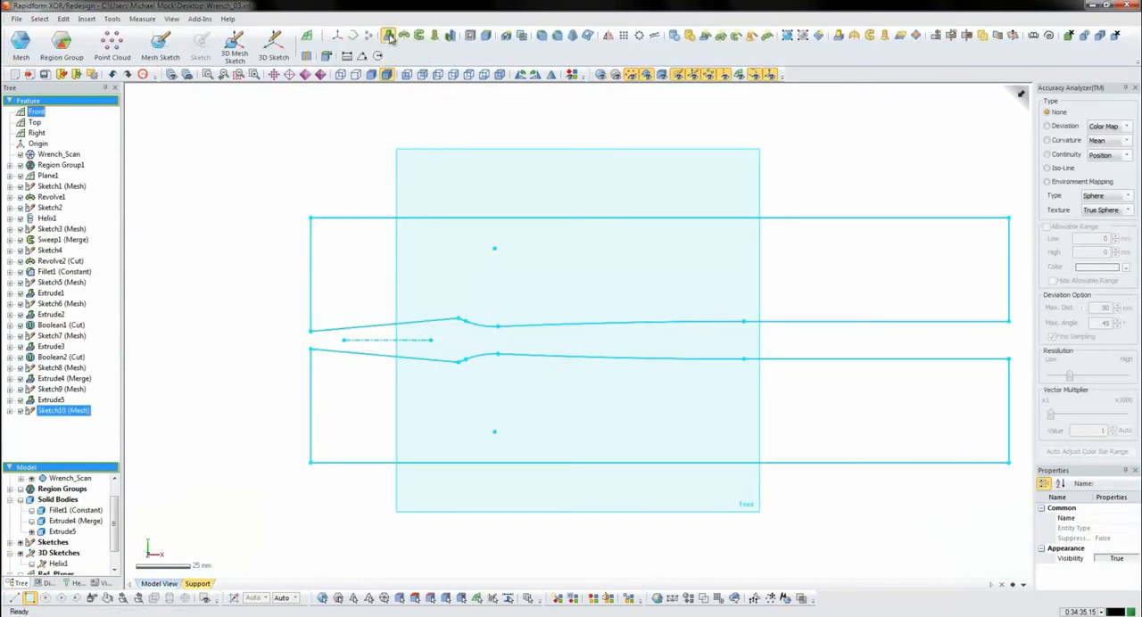
- Extrude both side-view profile loops, above and below the wrench body, 47 mm as separate solids without Cut or Merge
left_click(389, 36)
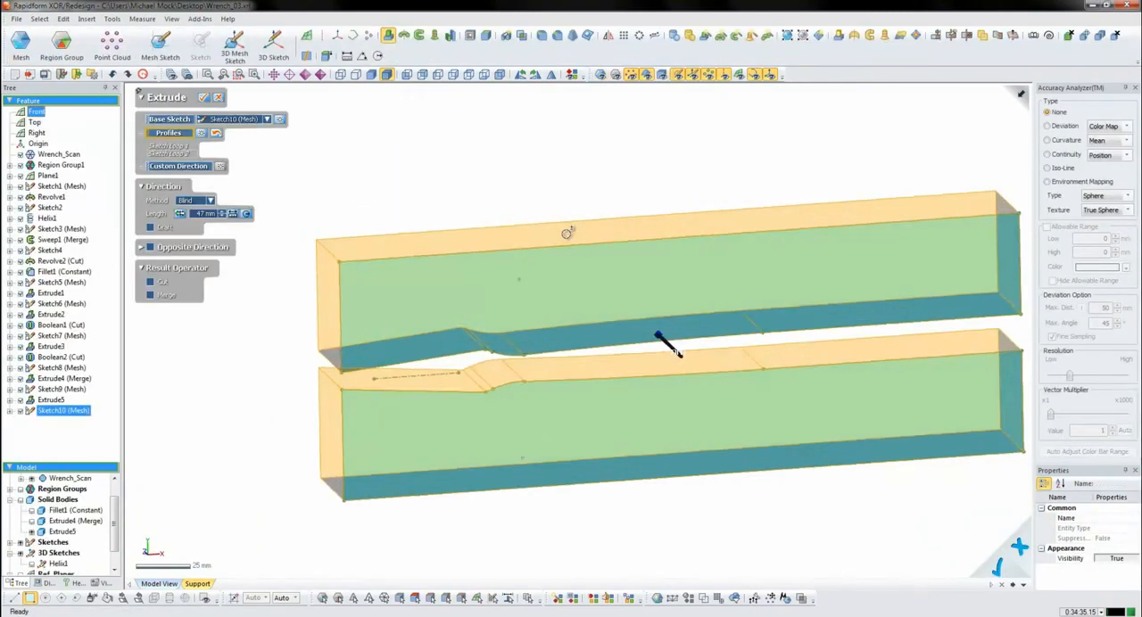
key("Return")
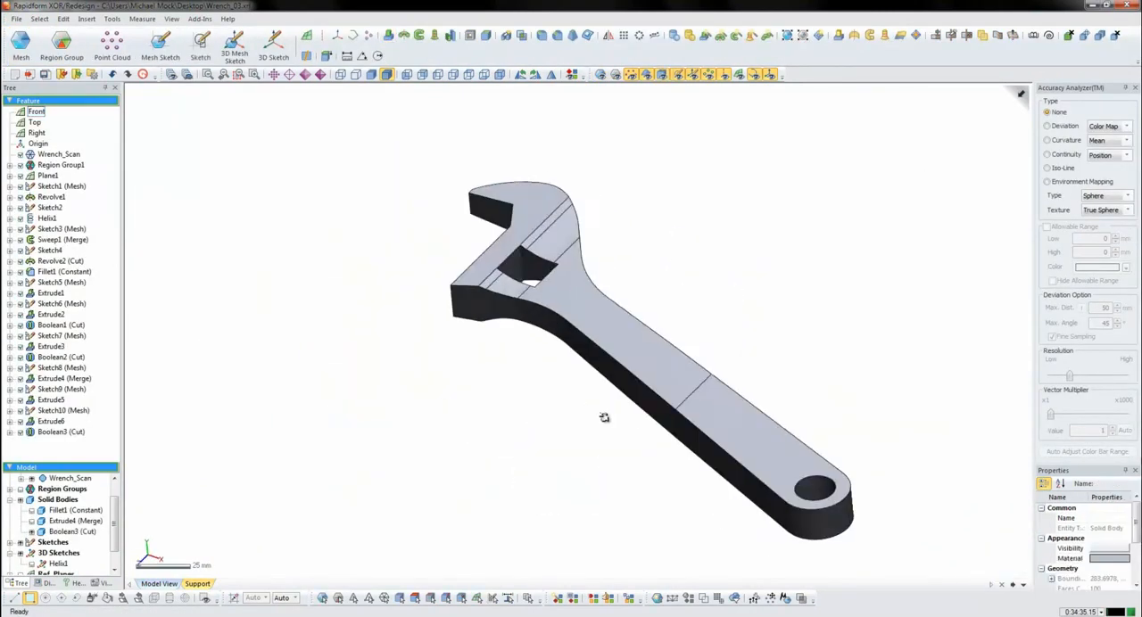
right_click_drag(714, 377, 542, 348)
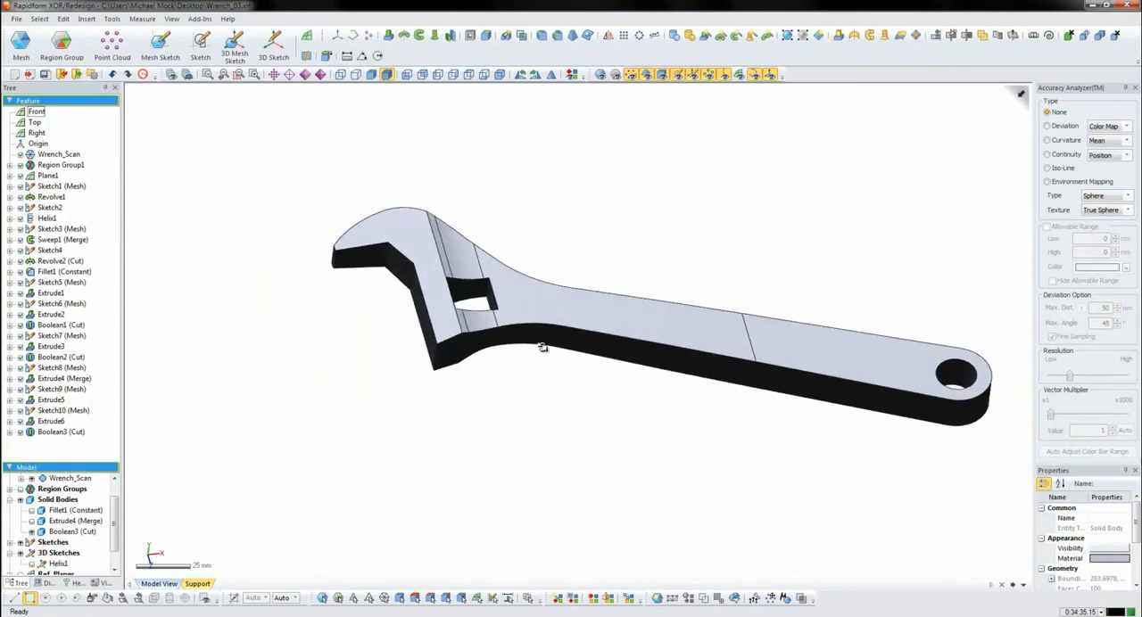
scroll(631, 360, "up", 5)
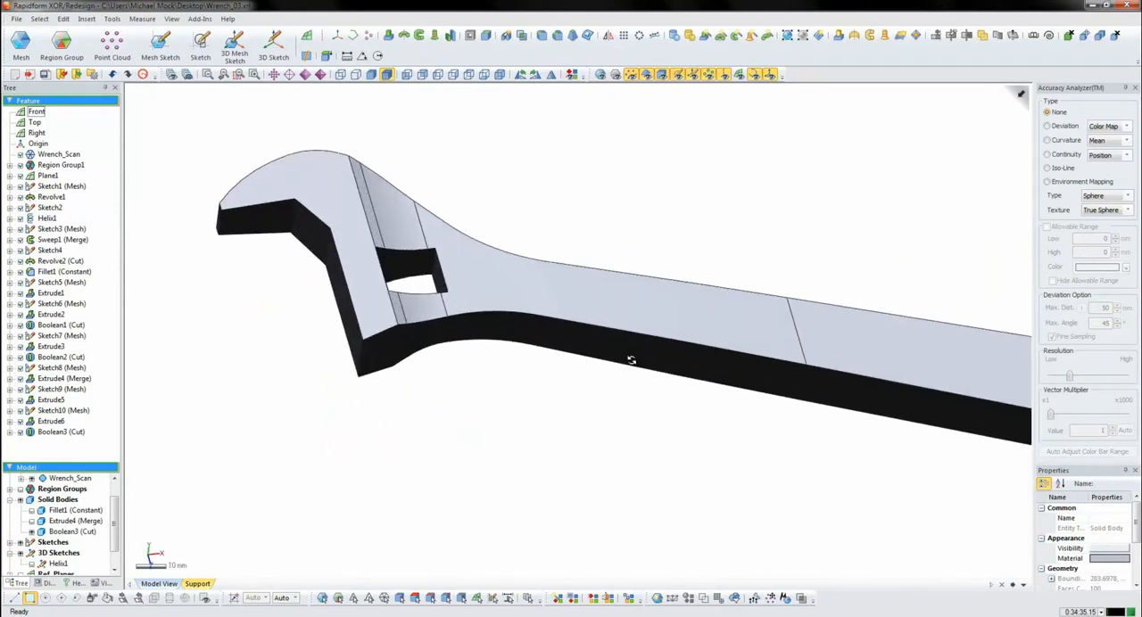
- Hide the reference planes and examine the jaw slot and its bore in the wrench head
right_click_drag(571, 297, 496, 273)
right_click_drag(831, 354, 689, 393)
mouse_move(482, 355)
right_mouse_down()
mouse_move(454, 402)
mouse_move(548, 467)
mouse_move(428, 453)
mouse_move(553, 249)
mouse_move(694, 179)
right_mouse_up()
left_click(741, 76)
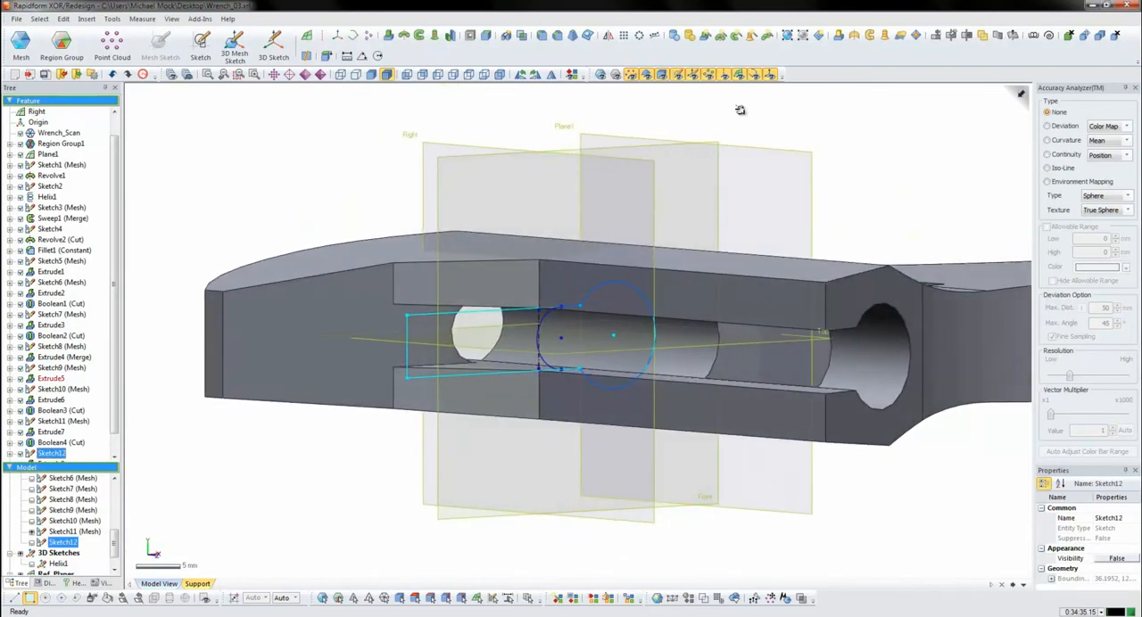
left_click(747, 77)
right_click_drag(742, 324, 560, 352)
left_click(358, 171)
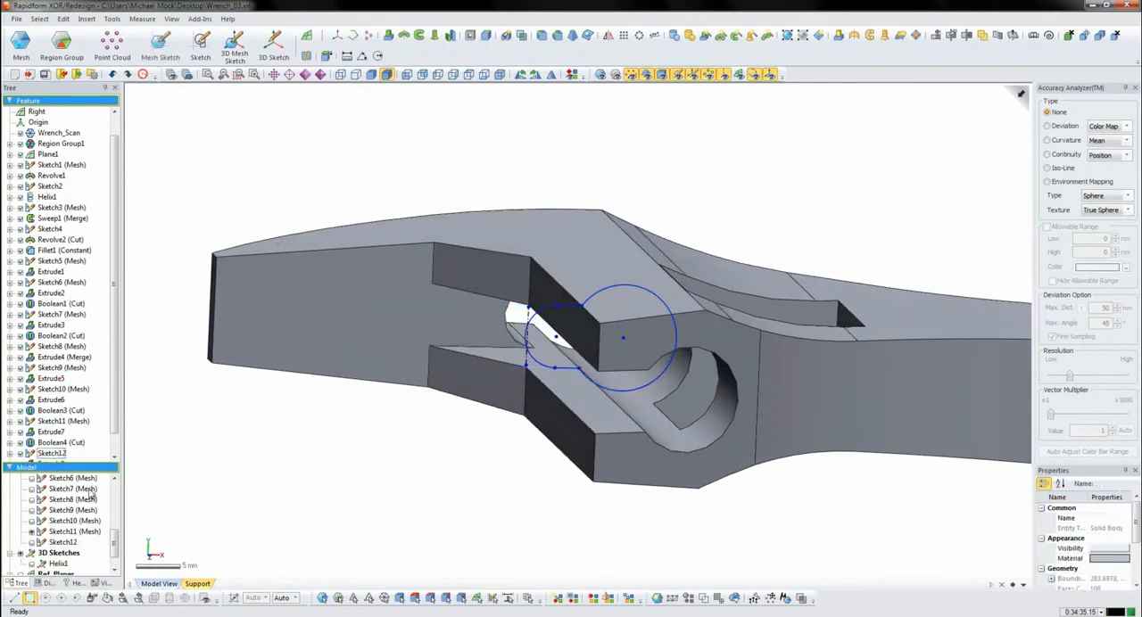
- Show the lower jaw solid together with the wrench body
left_click_drag(115, 545, 114, 504)
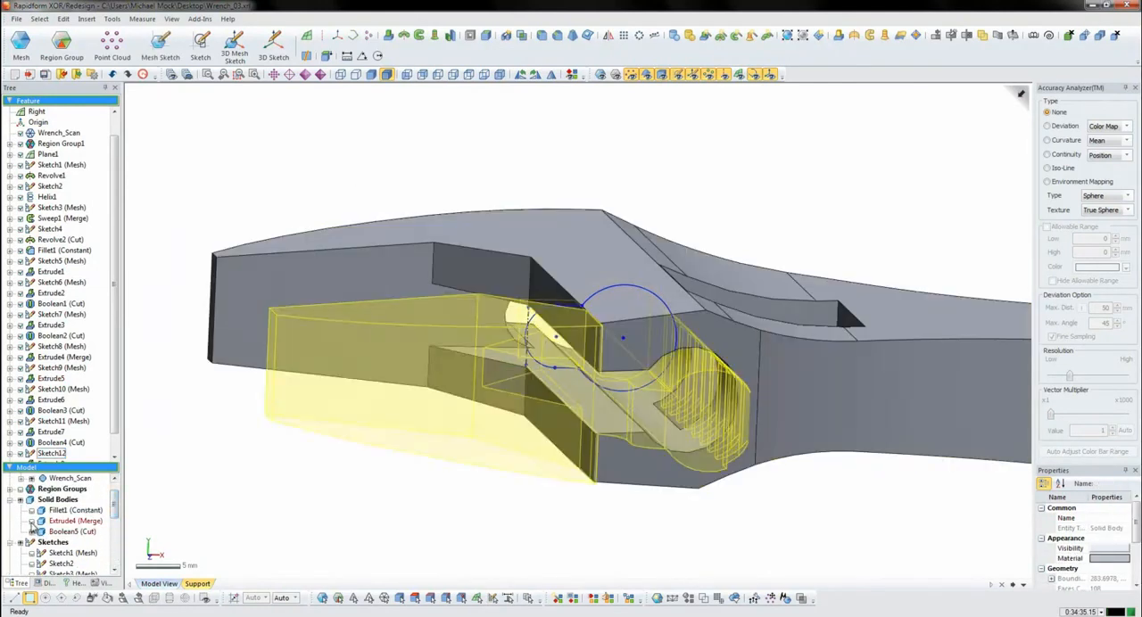
left_click(32, 521)
mouse_move(664, 404)
right_mouse_down()
mouse_move(603, 285)
mouse_move(610, 295)
mouse_move(550, 401)
mouse_move(499, 374)
mouse_move(529, 315)
mouse_move(589, 428)
mouse_move(561, 454)
mouse_move(583, 324)
mouse_move(513, 300)
mouse_move(771, 418)
right_mouse_up()
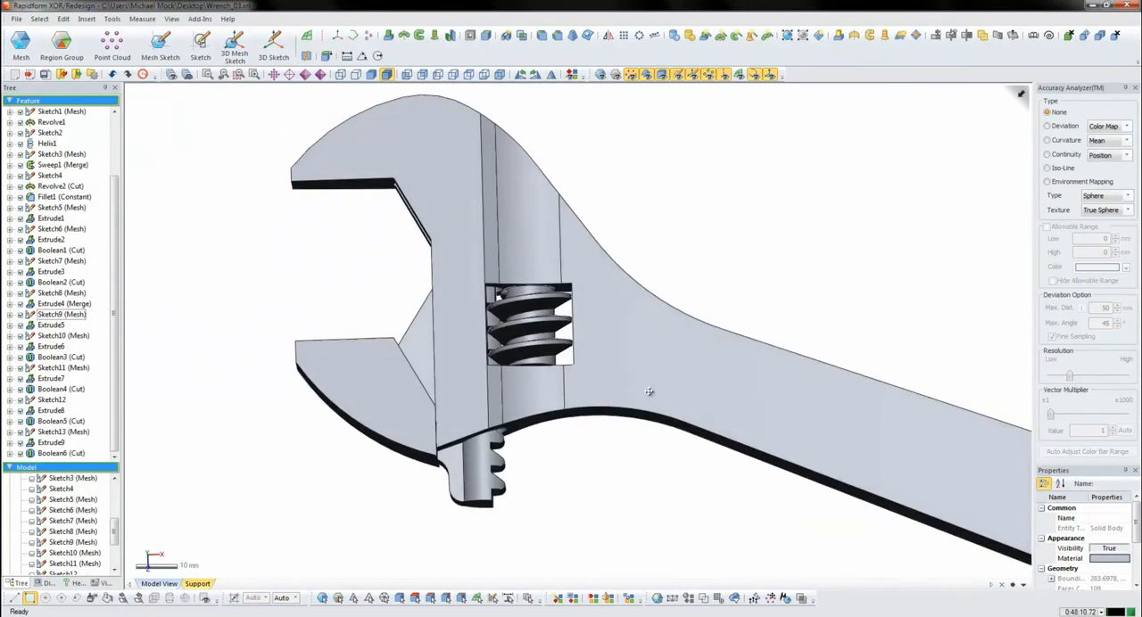
scroll(476, 341, "down", 6)
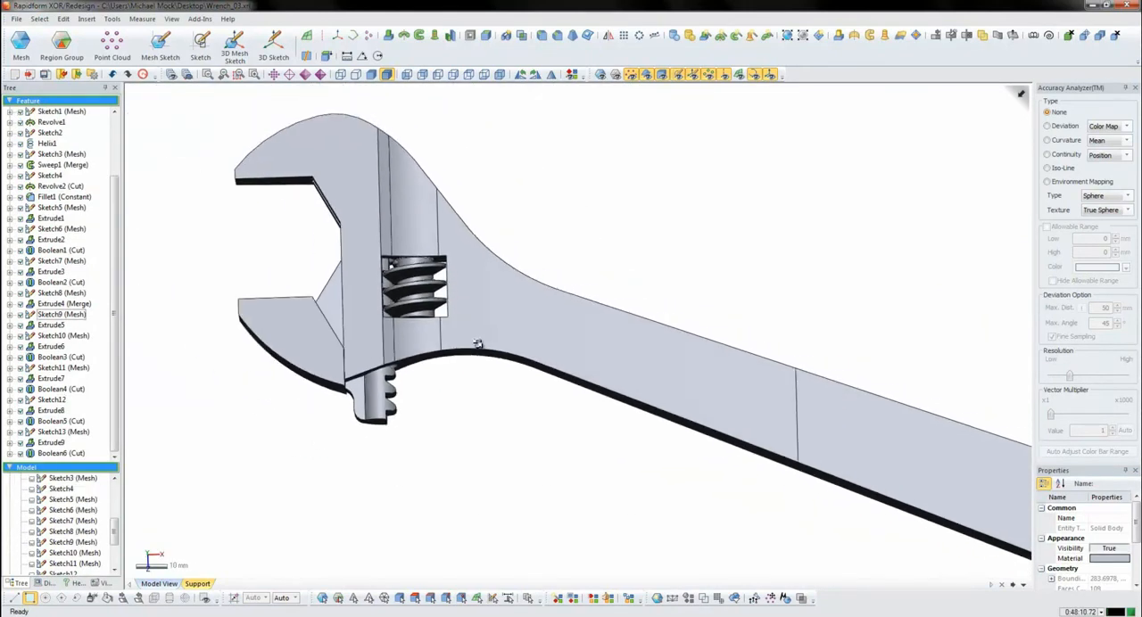
- Apply a constant fillet of about 3.26 mm to the long outline edges on both faces of the wrench handle
mouse_move(404, 299)
right_mouse_down()
mouse_move(499, 365)
mouse_move(431, 281)
right_mouse_up()
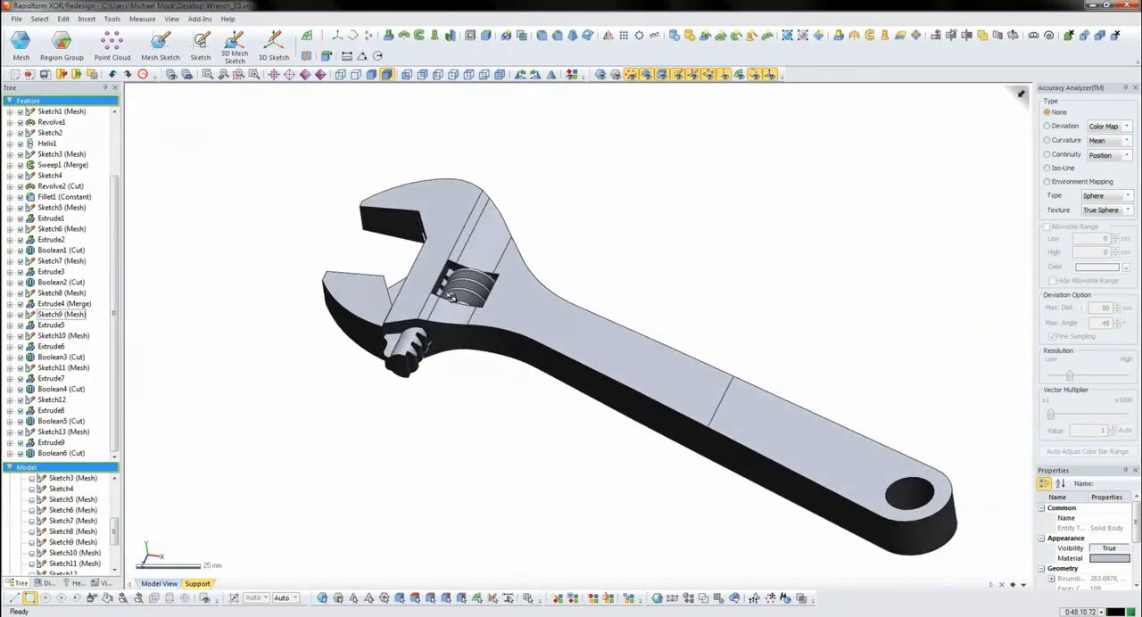
scroll(829, 492, "up", 3)
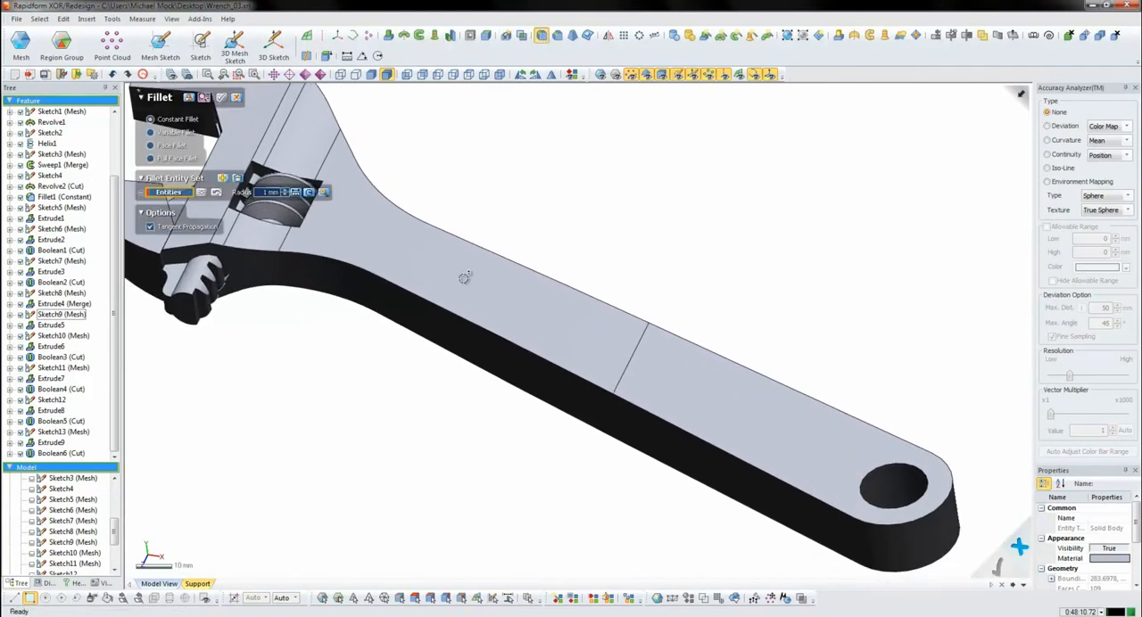
left_click(451, 310)
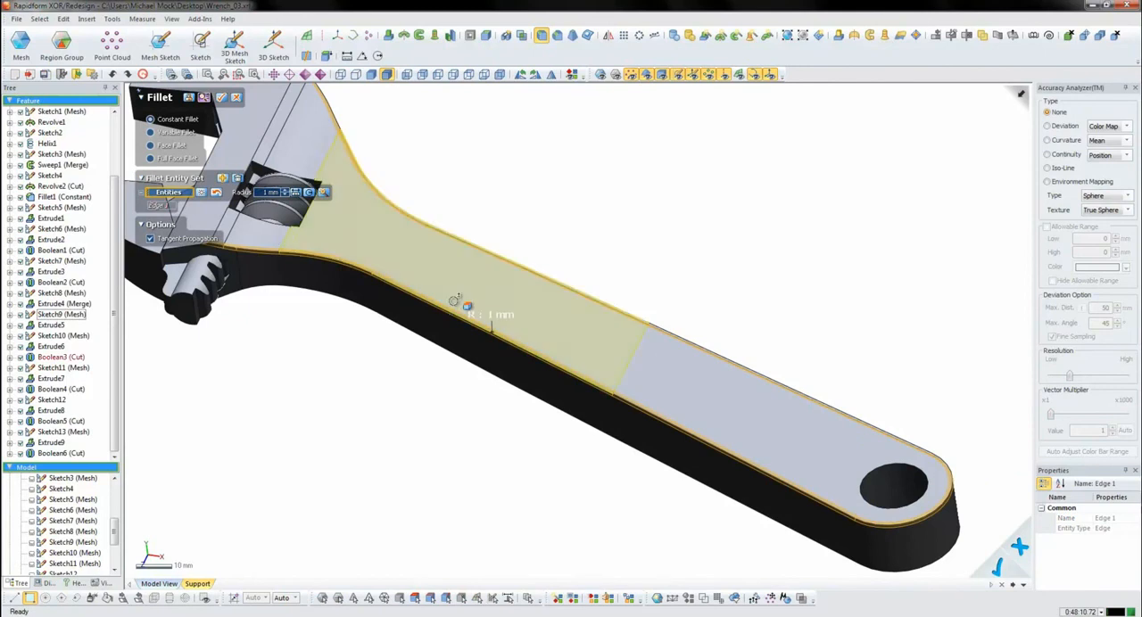
right_click_drag(635, 320, 409, 209)
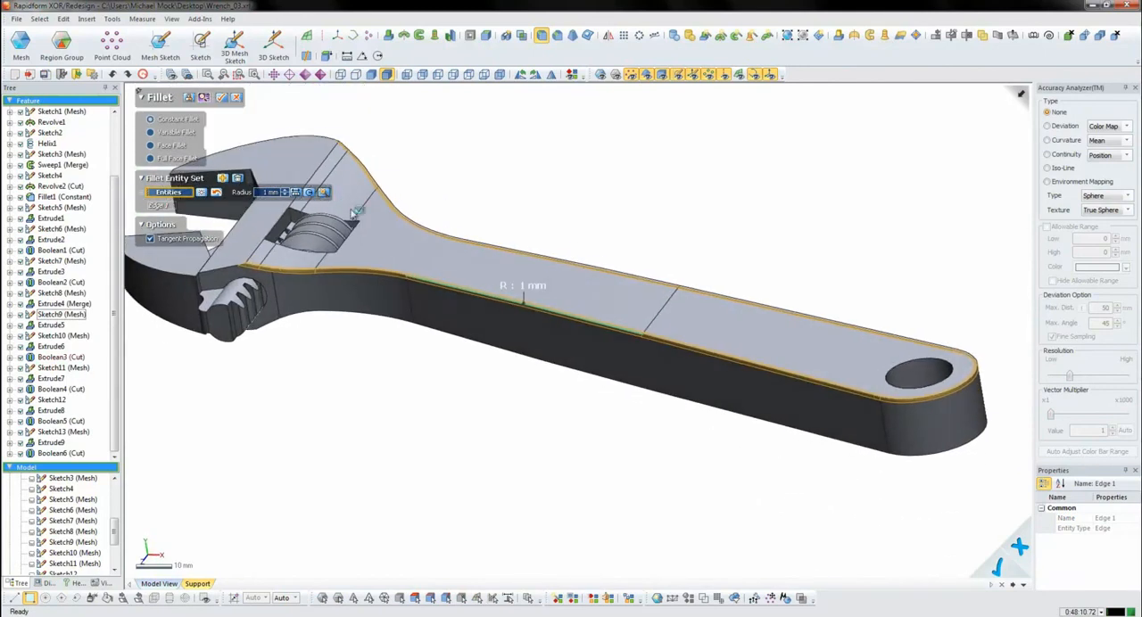
left_click_drag(340, 202, 415, 228)
right_click_drag(460, 254, 482, 282)
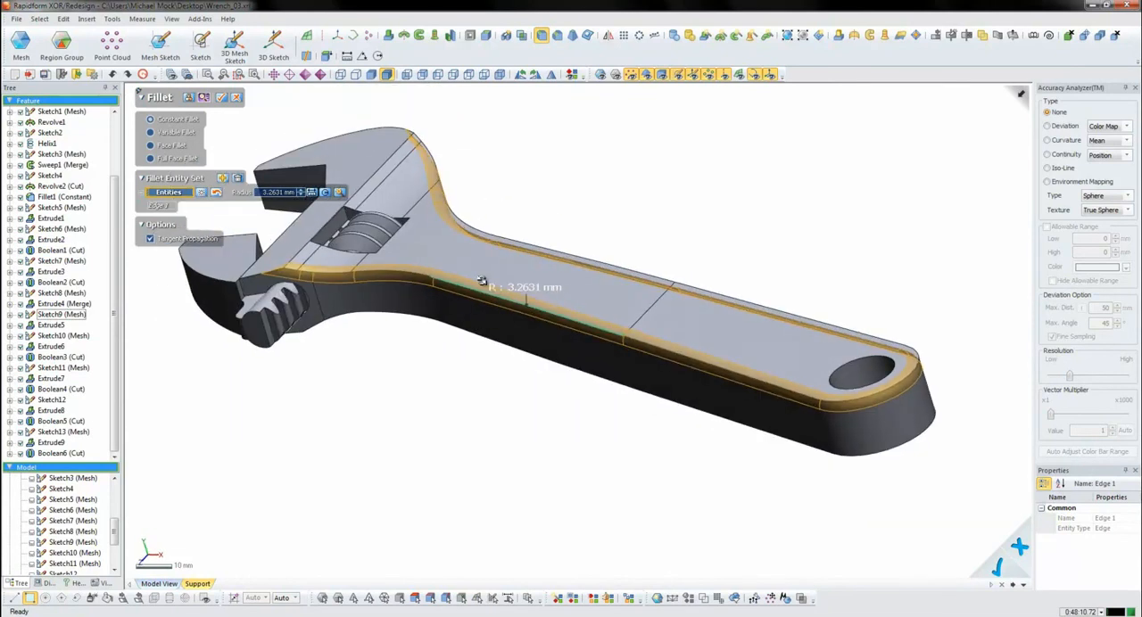
left_click(490, 339)
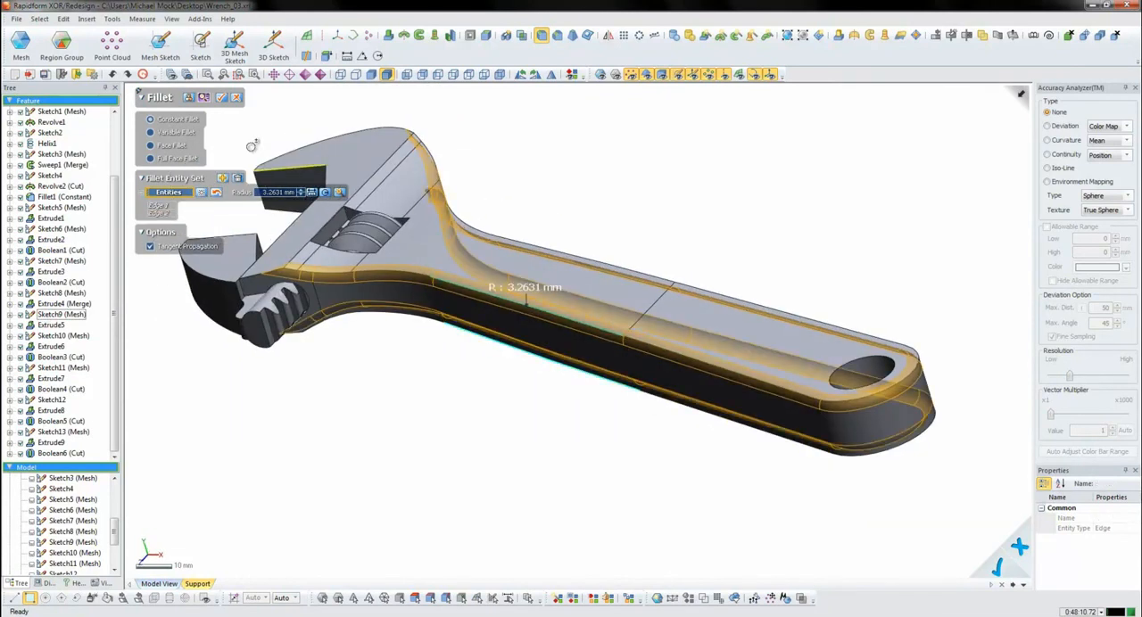
left_click(226, 99)
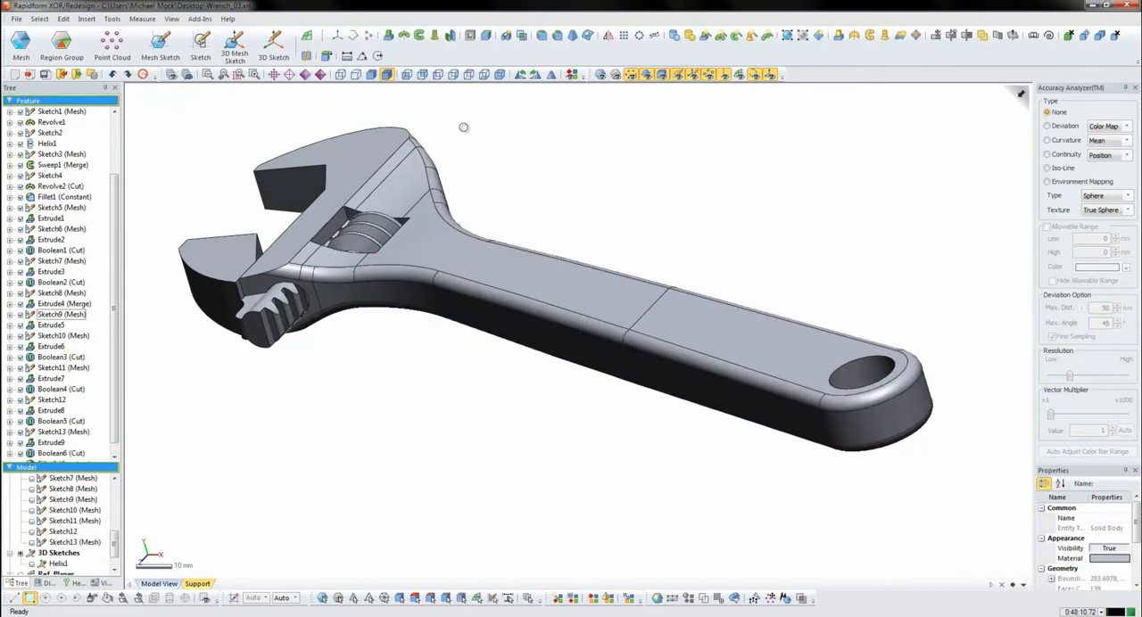
- Fillet both rims of the hanging hole at the handle's end with a constant radius of 3.044 mm
left_click(541, 36)
left_click(859, 355)
right_click_drag(870, 364, 704, 384)
scroll(704, 384, "up", 3)
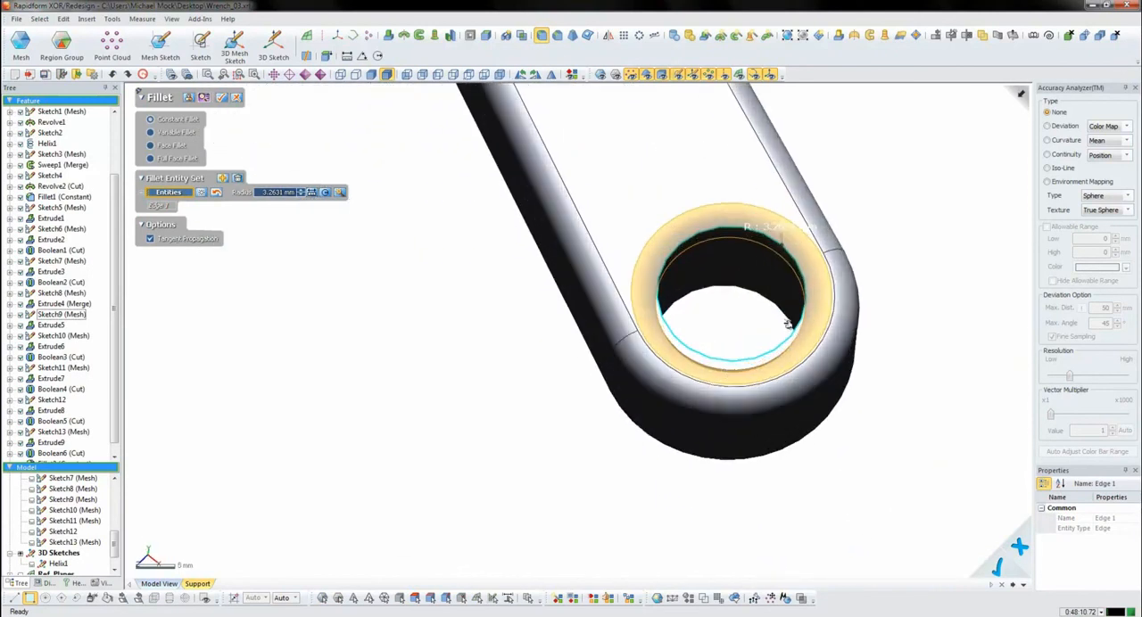
left_click(342, 194)
right_click_drag(829, 263, 788, 320)
right_click_drag(878, 299, 501, 303)
left_click(551, 284)
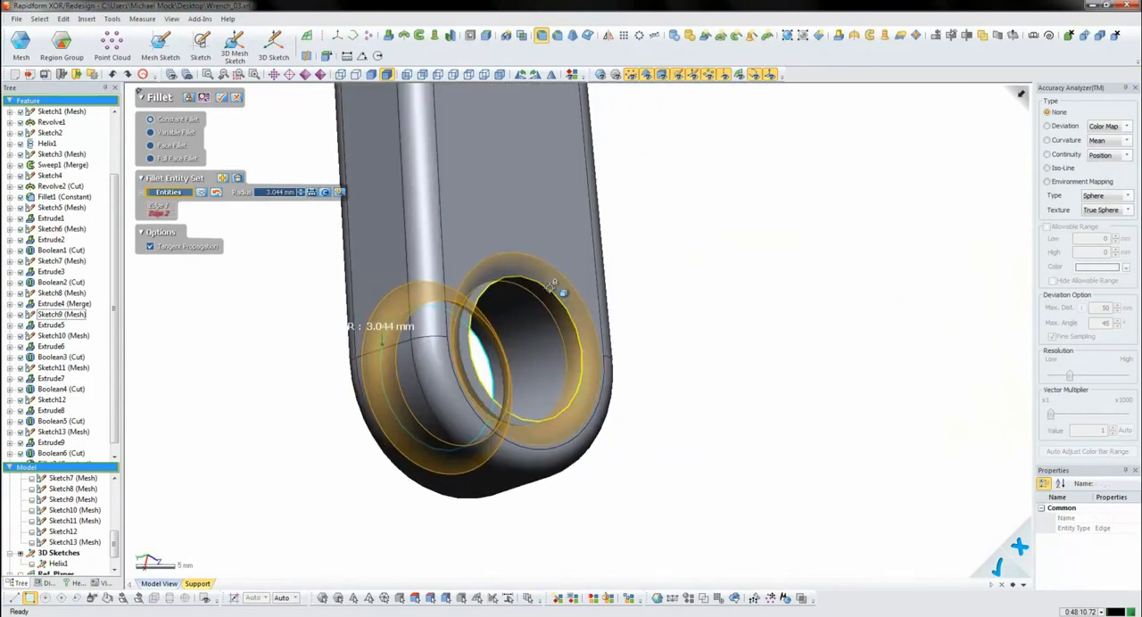
left_click(224, 100)
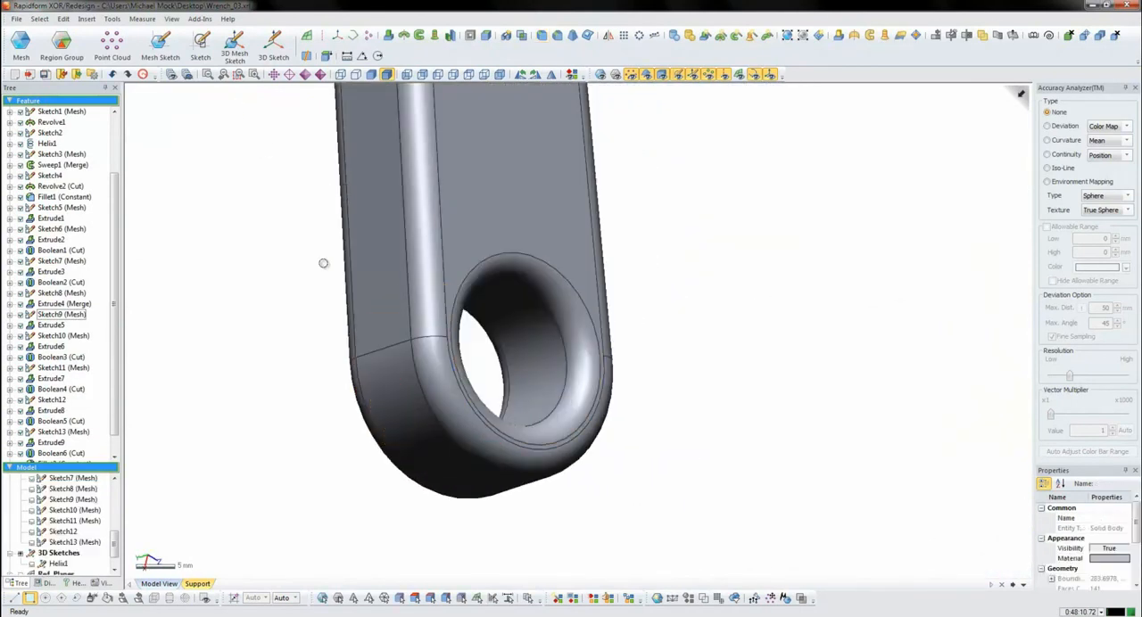
- Examine the filleted wrench assembly from several angles, highlighting the curved outer faces of both jaws
right_click_drag(321, 300, 632, 307)
scroll(632, 308, "down", 3)
right_click_drag(710, 302, 868, 350, "ctrl")
right_click_drag(656, 306, 988, 384)
right_click_drag(854, 407, 766, 357, "ctrl")
right_click_drag(585, 332, 576, 376)
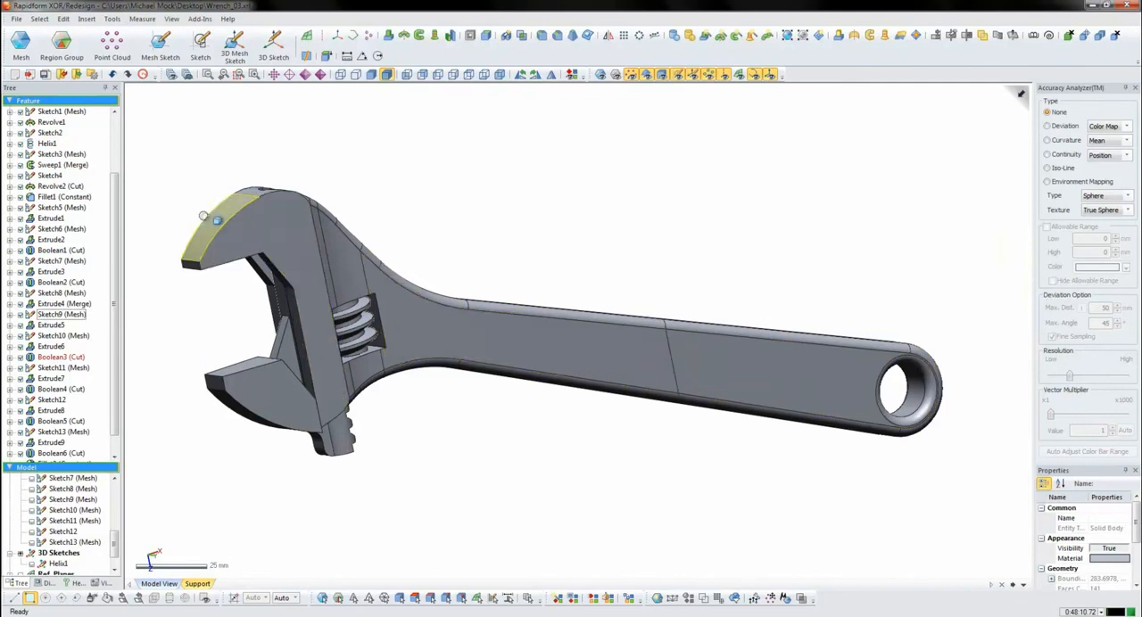
left_click(217, 217)
right_click_drag(221, 217, 312, 216)
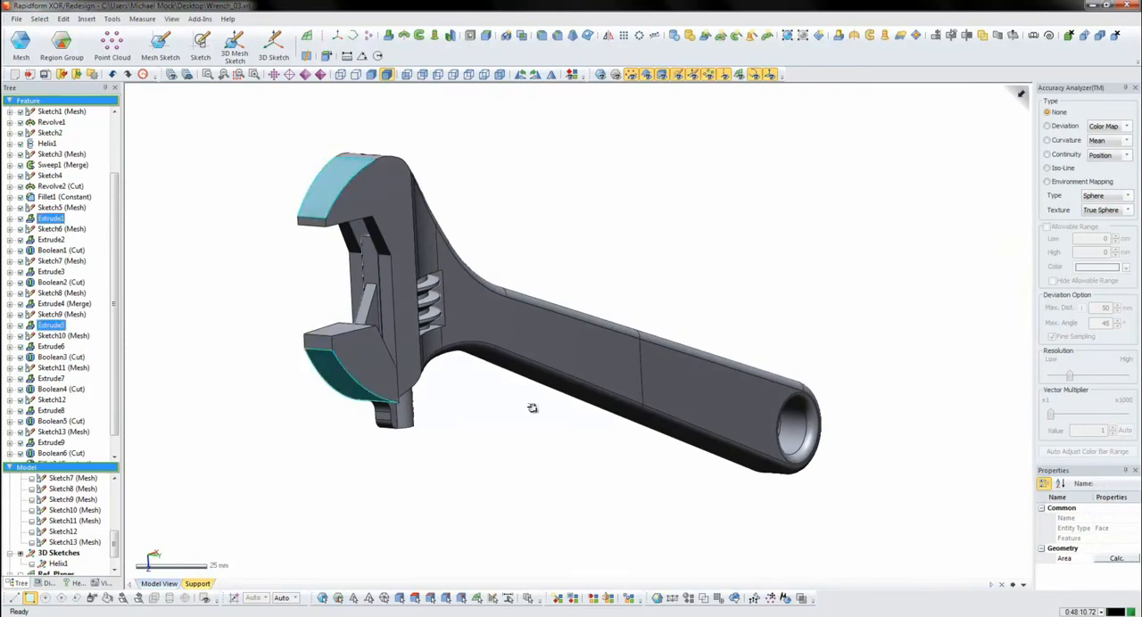
right_click_drag(532, 409, 603, 432, "ctrl")
right_click_drag(687, 393, 564, 361)
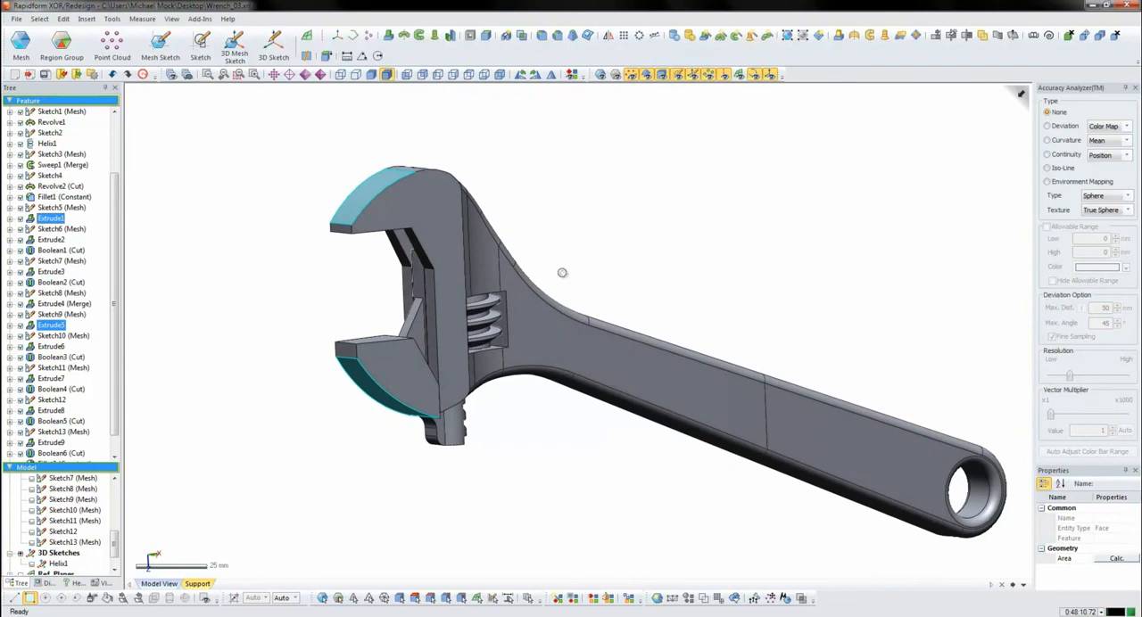
left_click(562, 272)
right_click_drag(865, 436, 520, 309)
right_click_drag(591, 396, 535, 298)
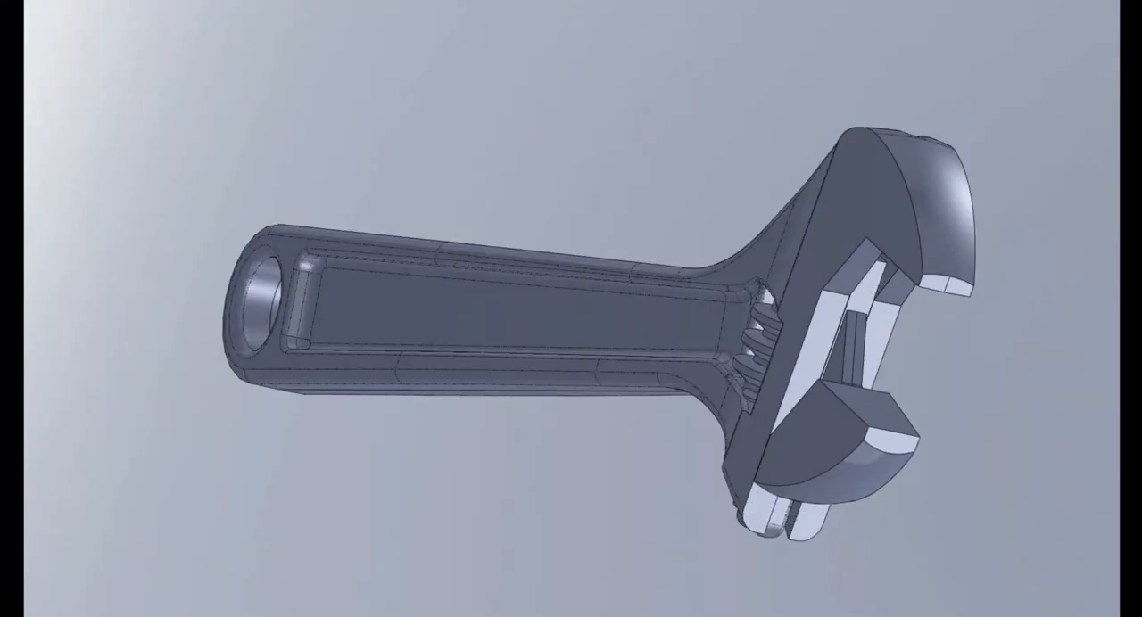